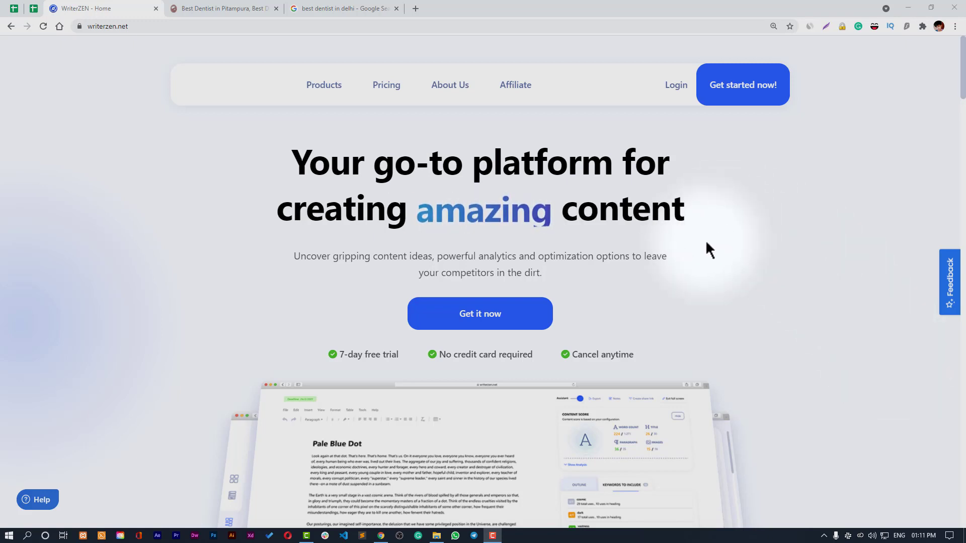
- Browse the writerzen.net homepage feature sections, then go to the Login page from the header
scroll(706, 244, "down", 1)
scroll(708, 253, "down", 2)
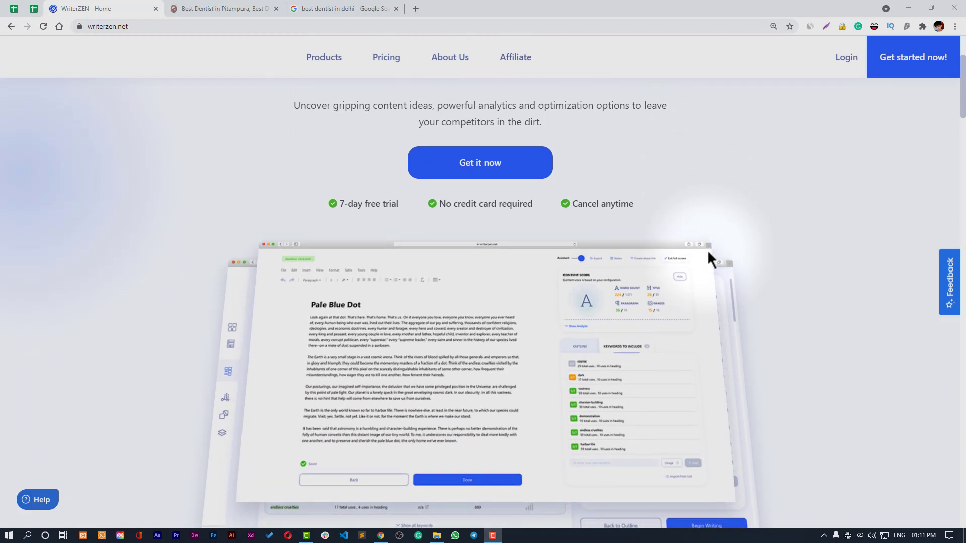
scroll(707, 250, "down", 2)
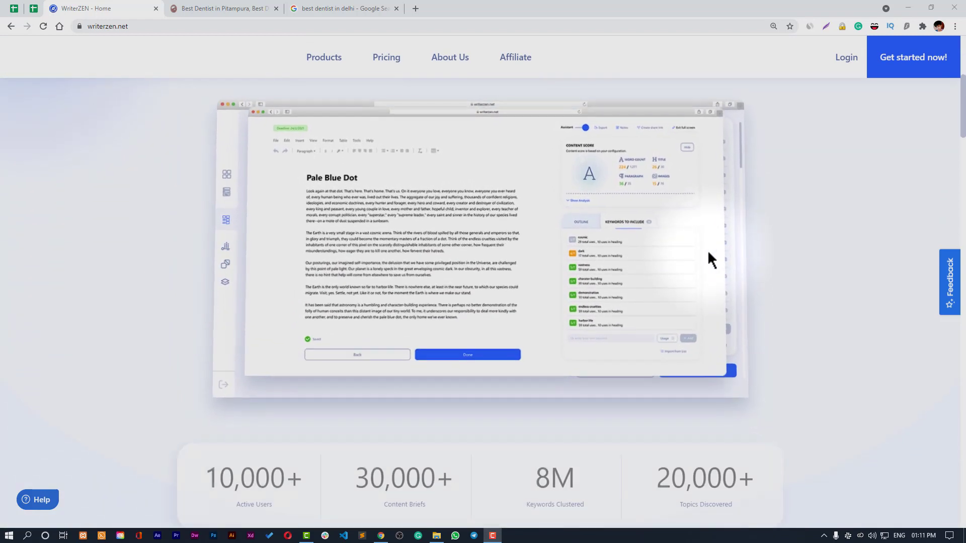
scroll(794, 268, "down", 1)
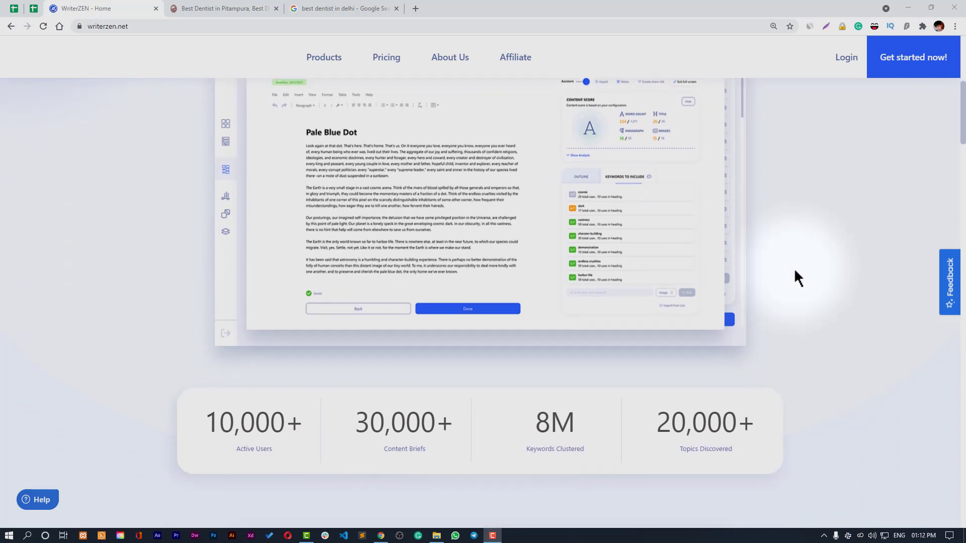
scroll(793, 267, "up", 2)
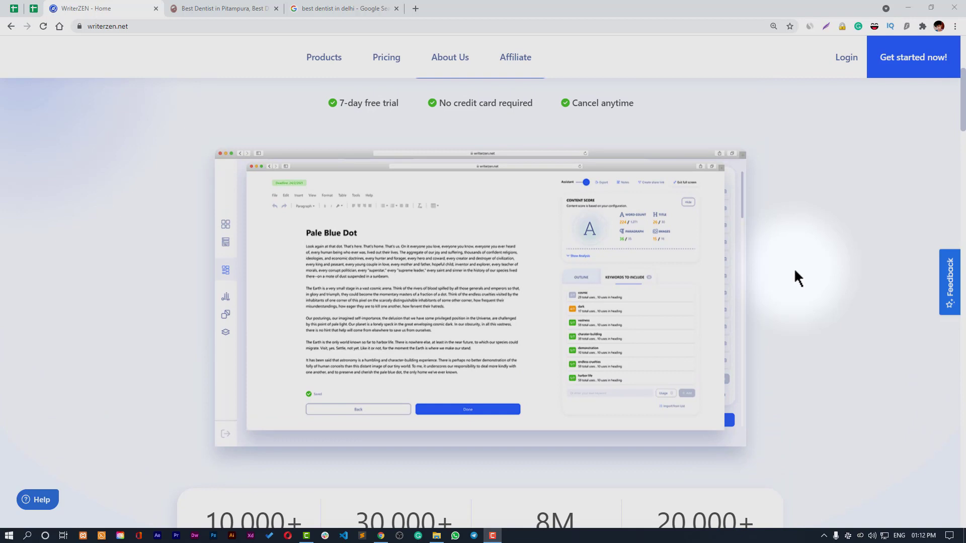
scroll(794, 270, "down", 3)
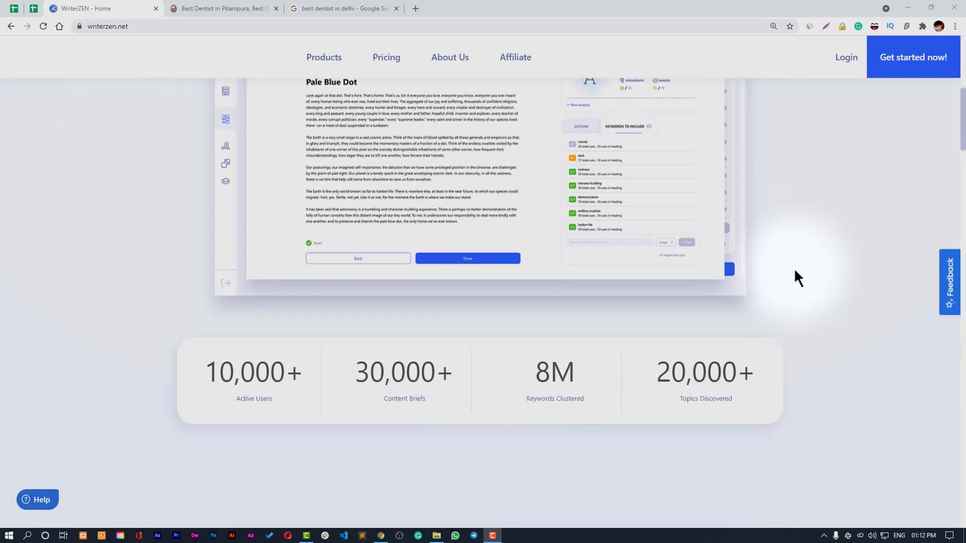
scroll(794, 271, "up", 4)
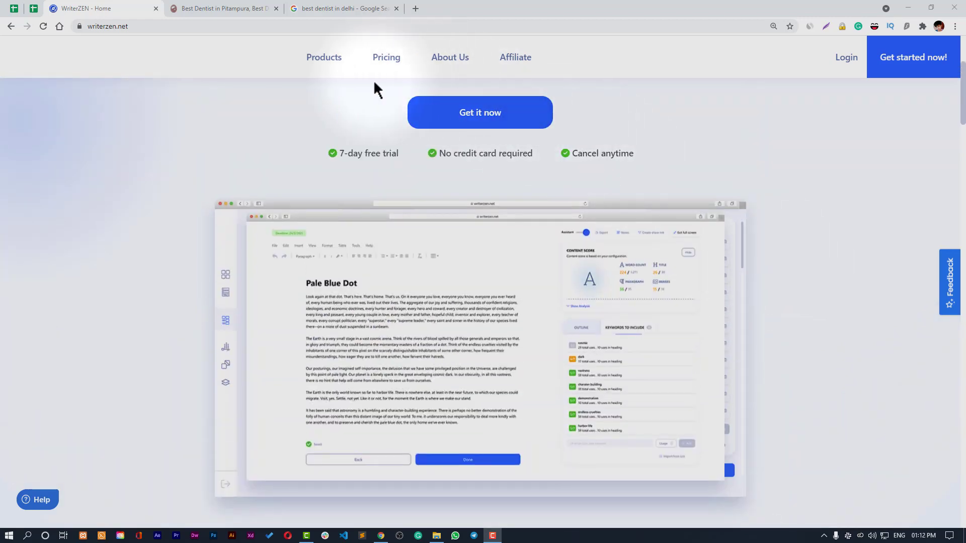
mouse_move(322, 64)
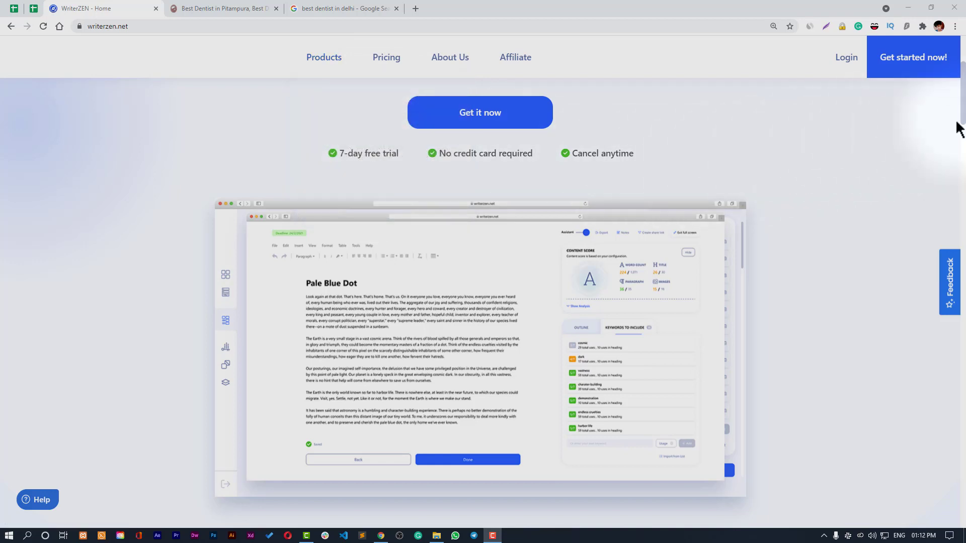
scroll(956, 128, "down", 2)
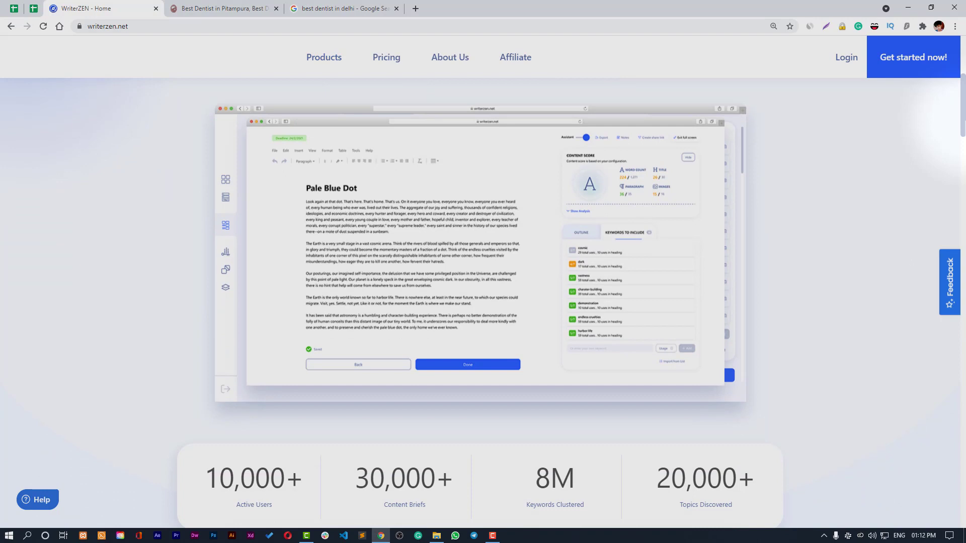
scroll(478, 306, "down", 1)
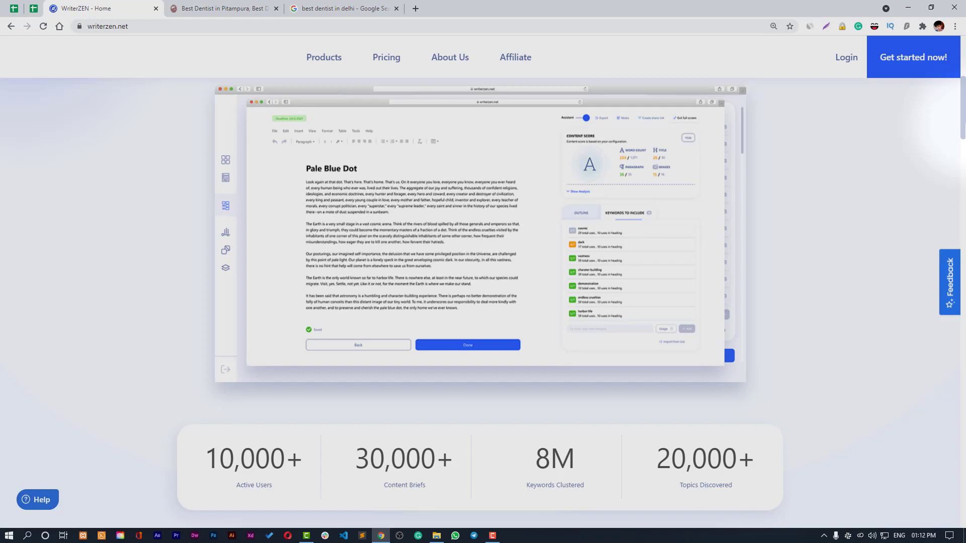
scroll(478, 306, "down", 8)
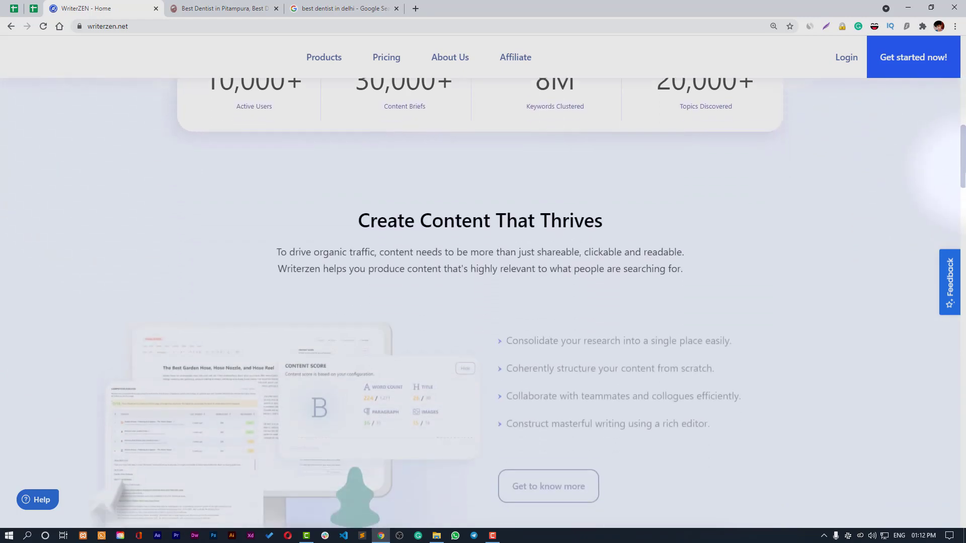
scroll(478, 307, "down", 1)
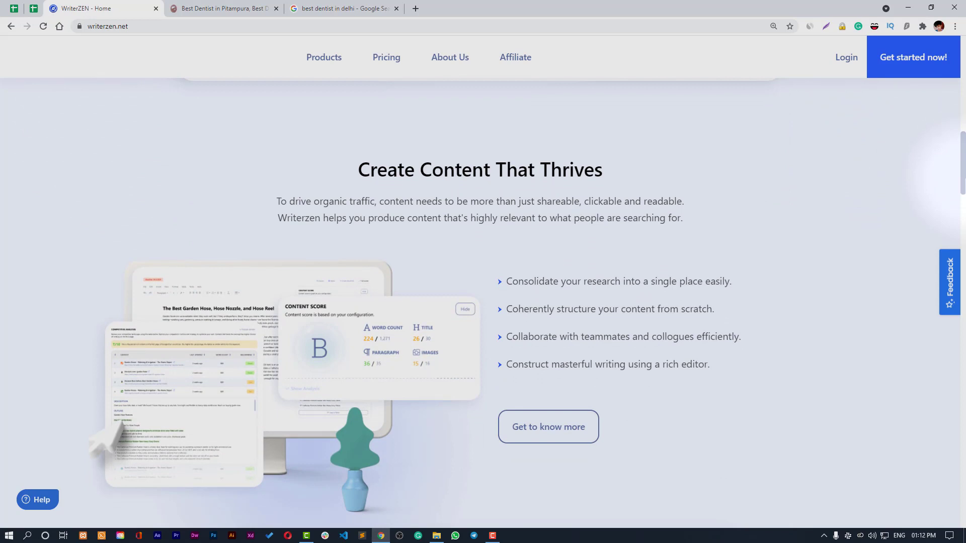
scroll(478, 306, "down", 2)
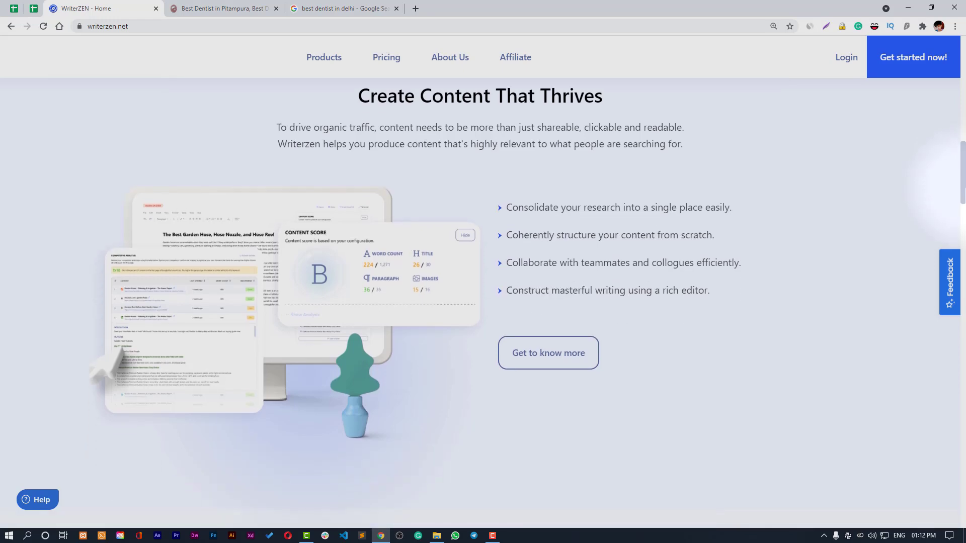
scroll(478, 302, "down", 8)
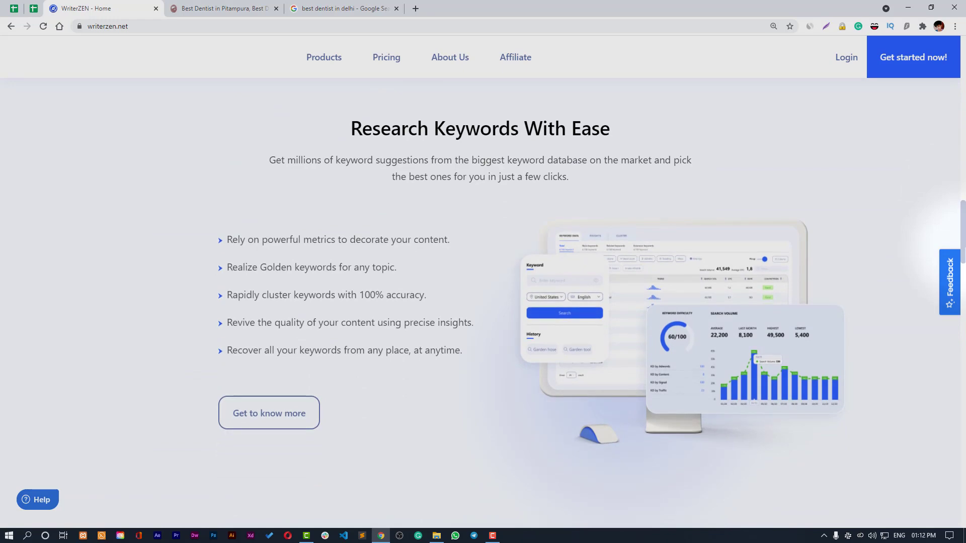
scroll(479, 302, "down", 8)
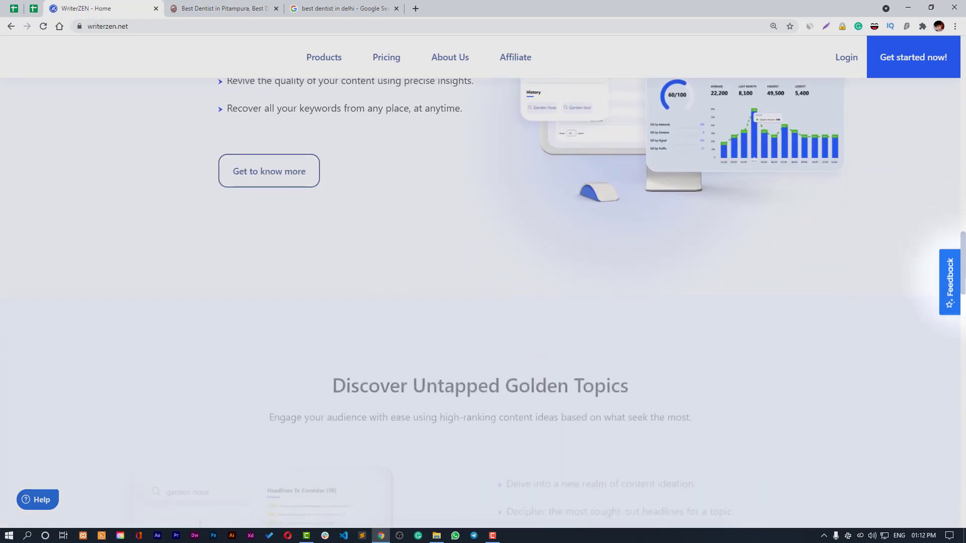
scroll(478, 301, "down", 2)
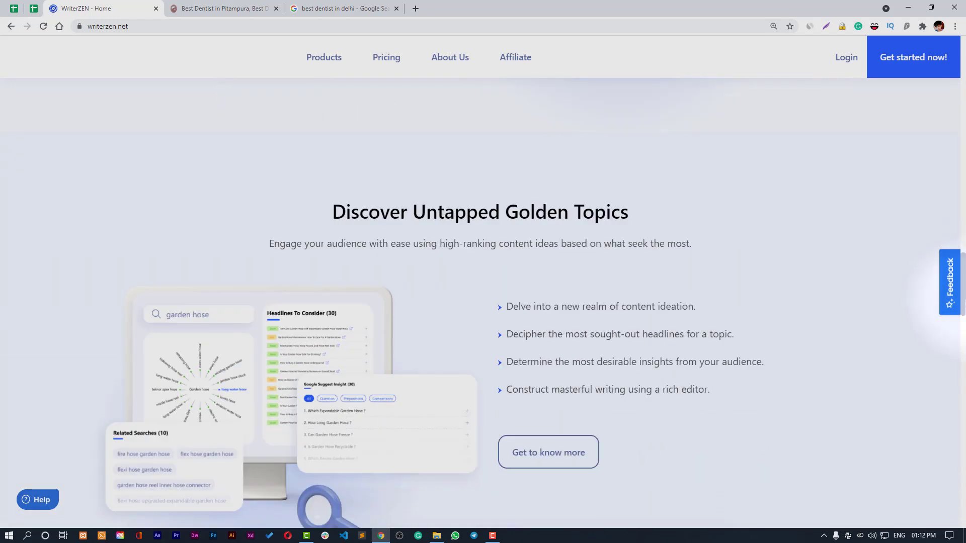
scroll(479, 302, "down", 3)
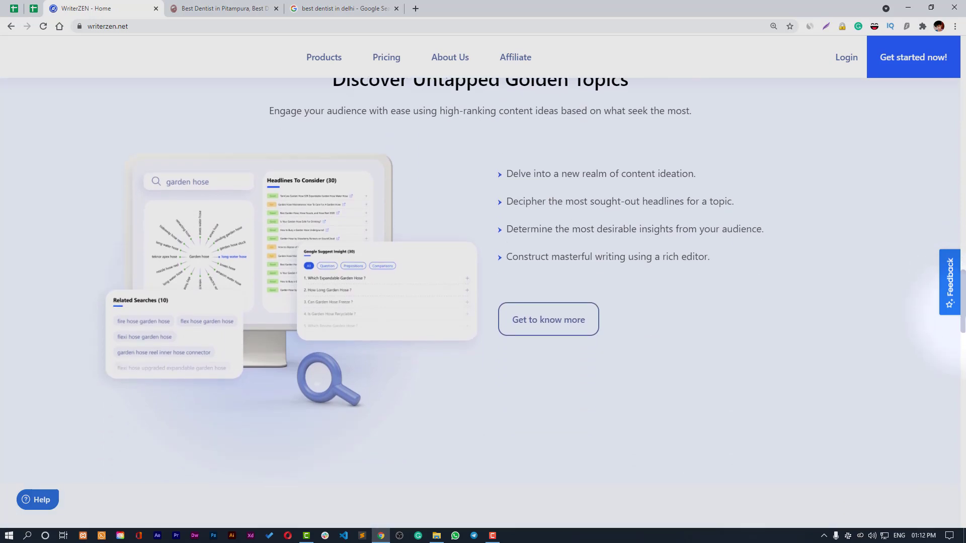
scroll(478, 301, "down", 2)
scroll(478, 301, "up", 3)
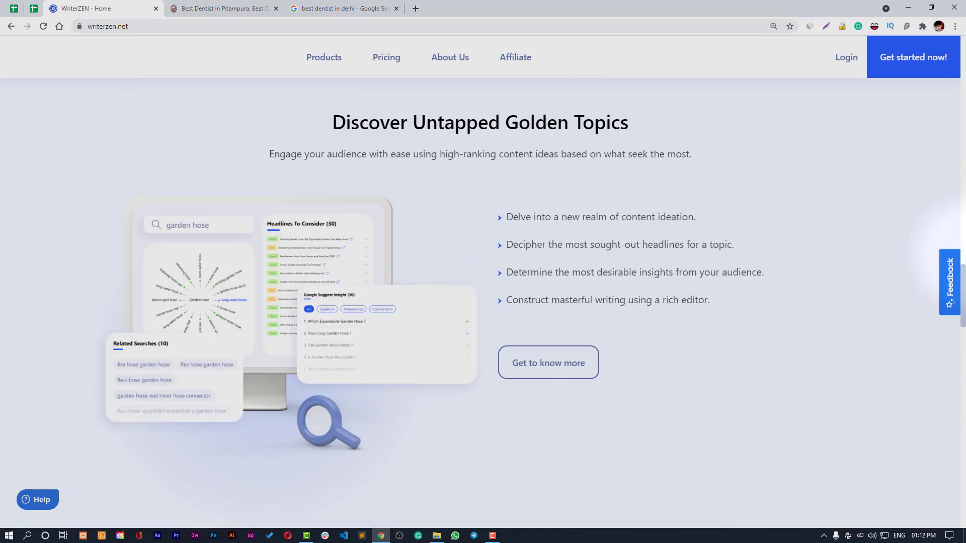
scroll(478, 302, "down", 10)
scroll(478, 302, "up", 14)
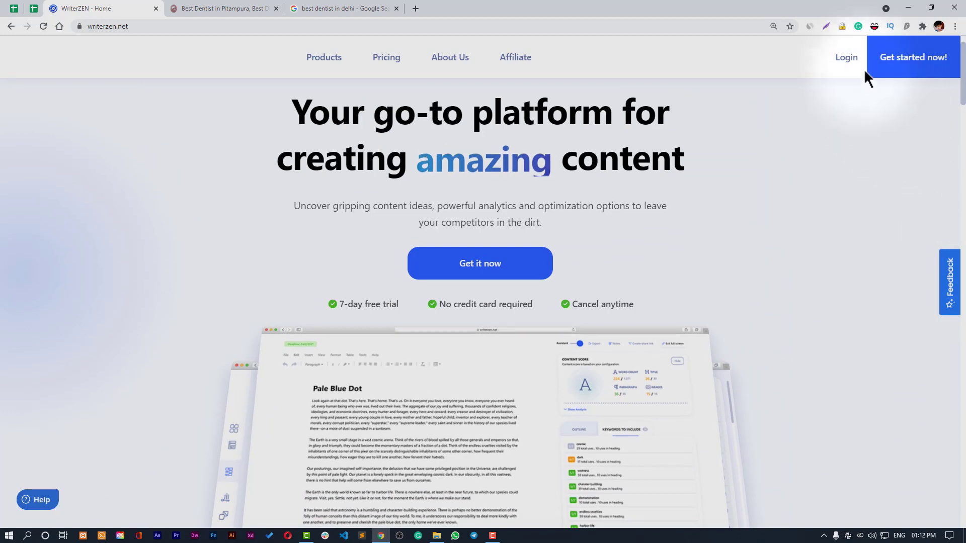
left_click(848, 61)
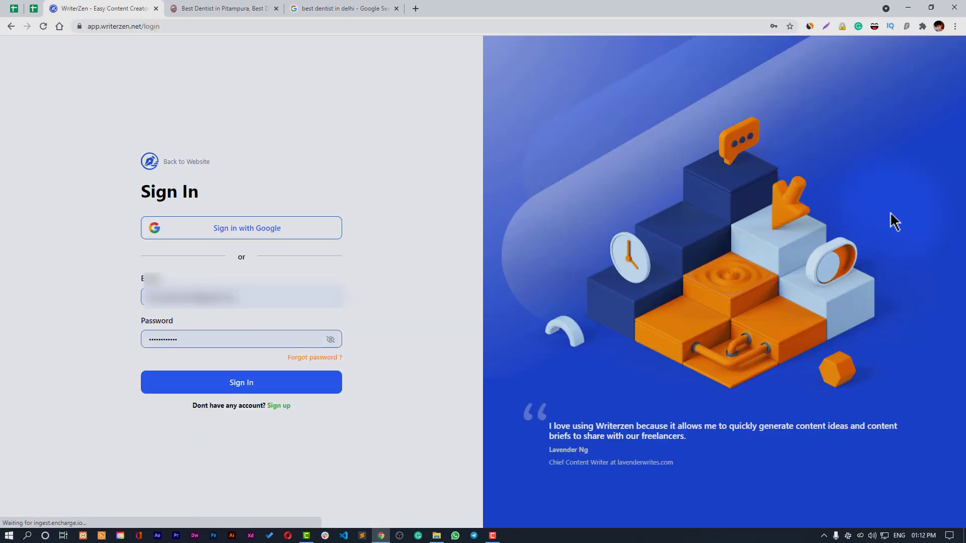
- Sign in with the autofilled email and password to reach the WriterZen Dashboard
left_click(272, 388)
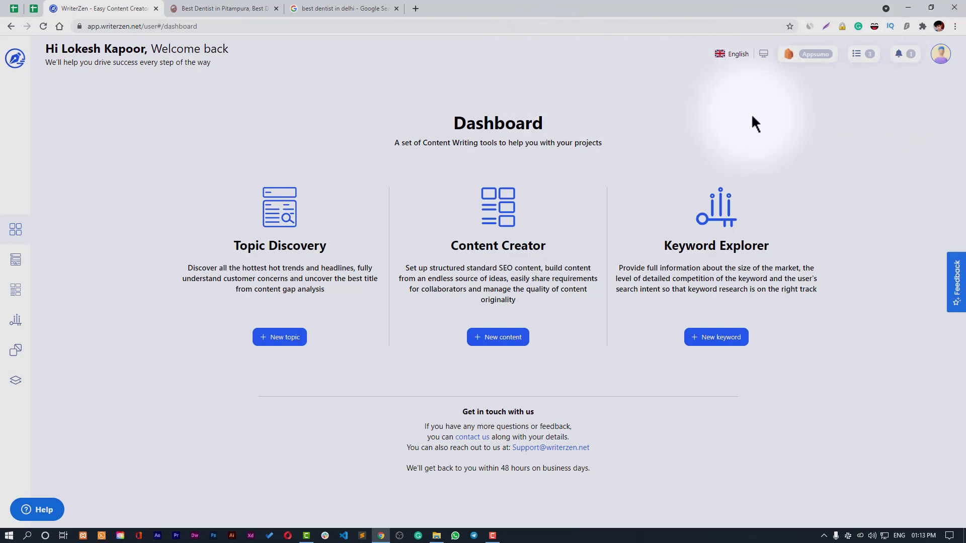
mouse_move(810, 65)
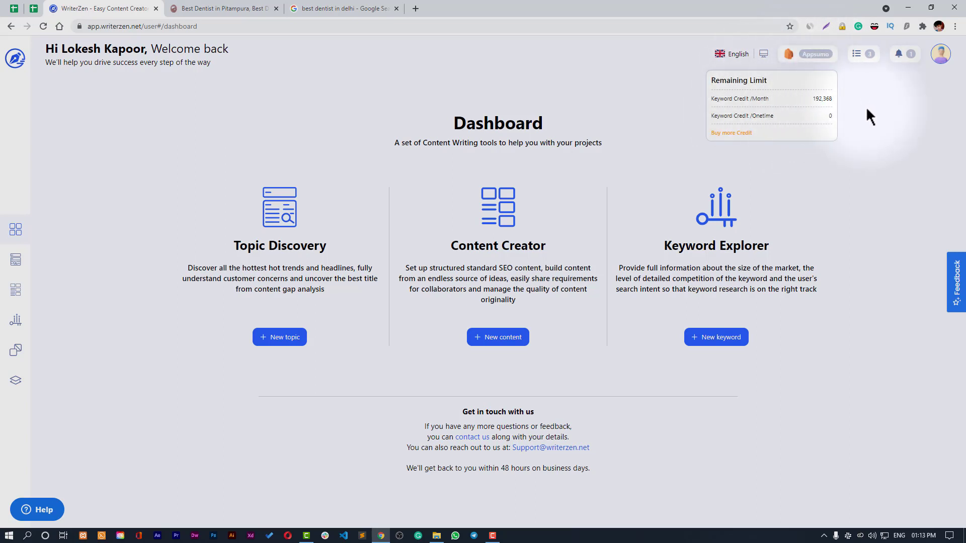
left_click(813, 56)
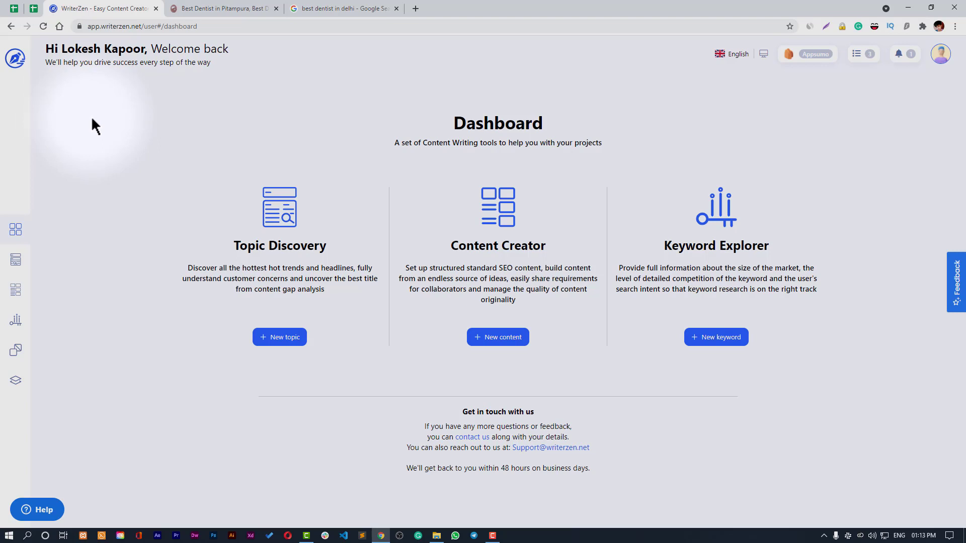
left_click(807, 57)
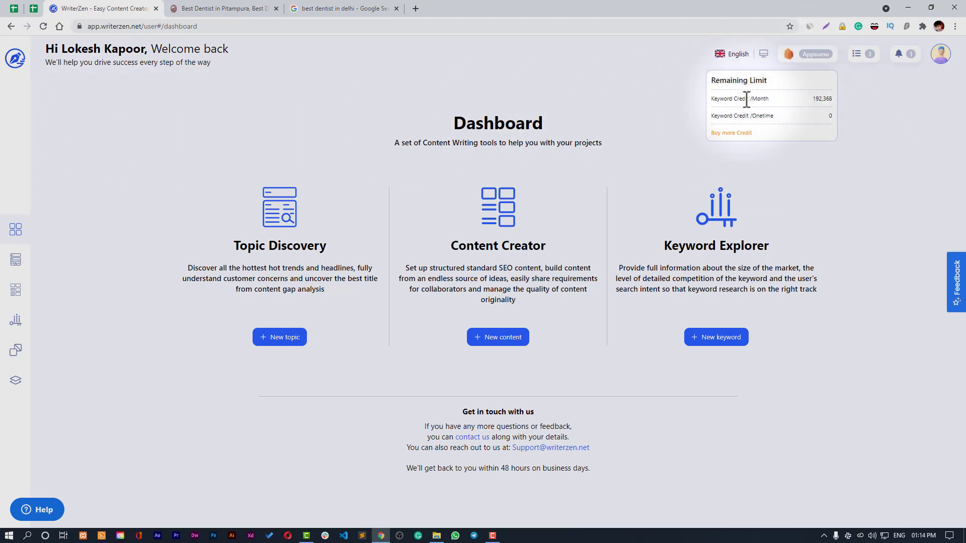
left_click(861, 110)
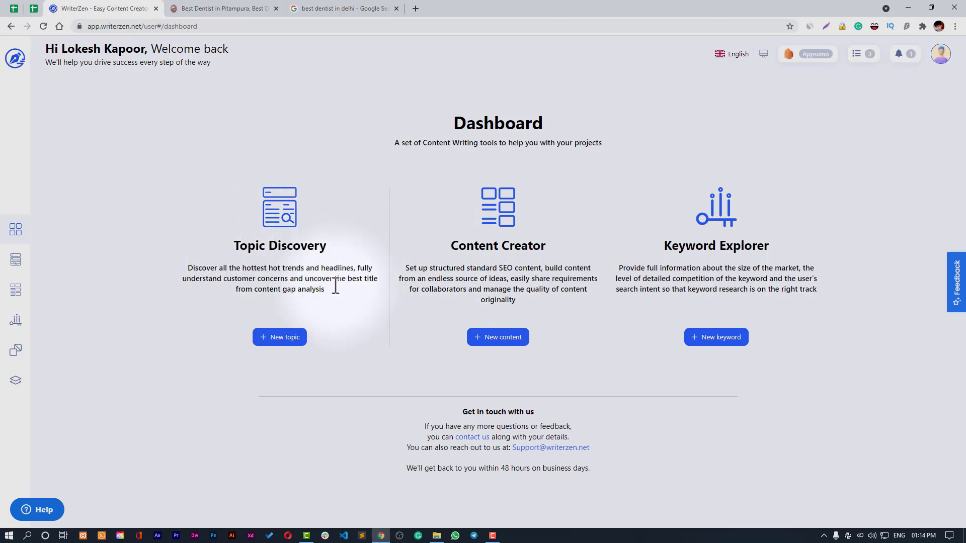
left_click(292, 338)
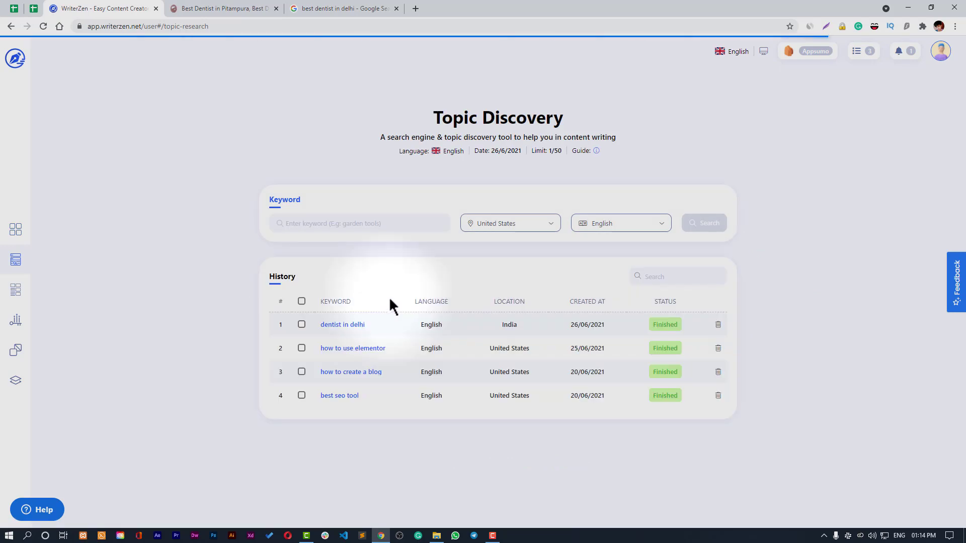
left_click(363, 221)
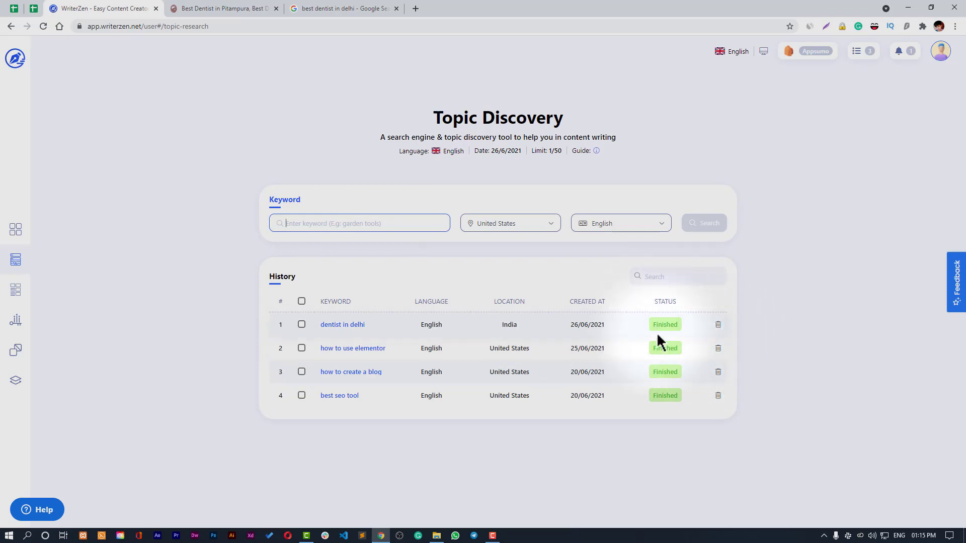
left_click(672, 278)
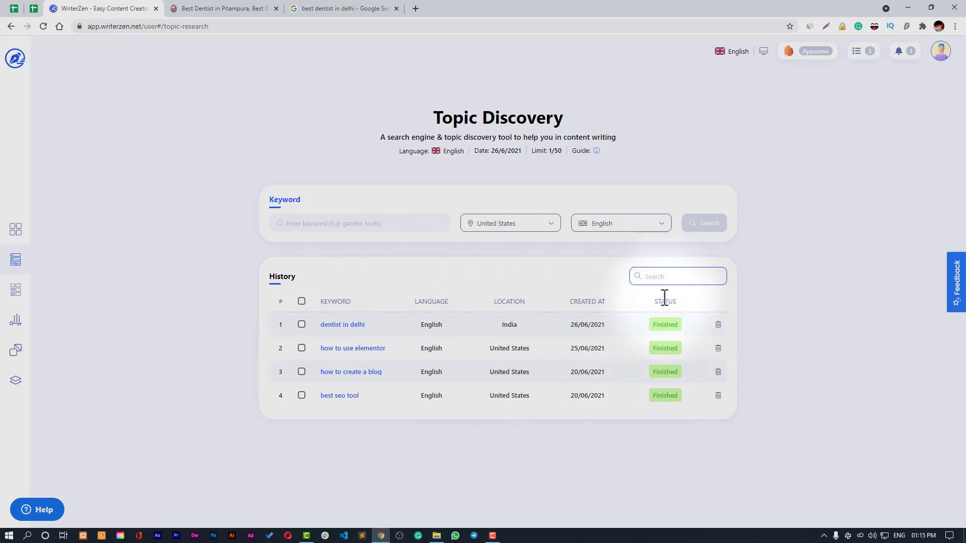
left_click(589, 280)
left_click(663, 278)
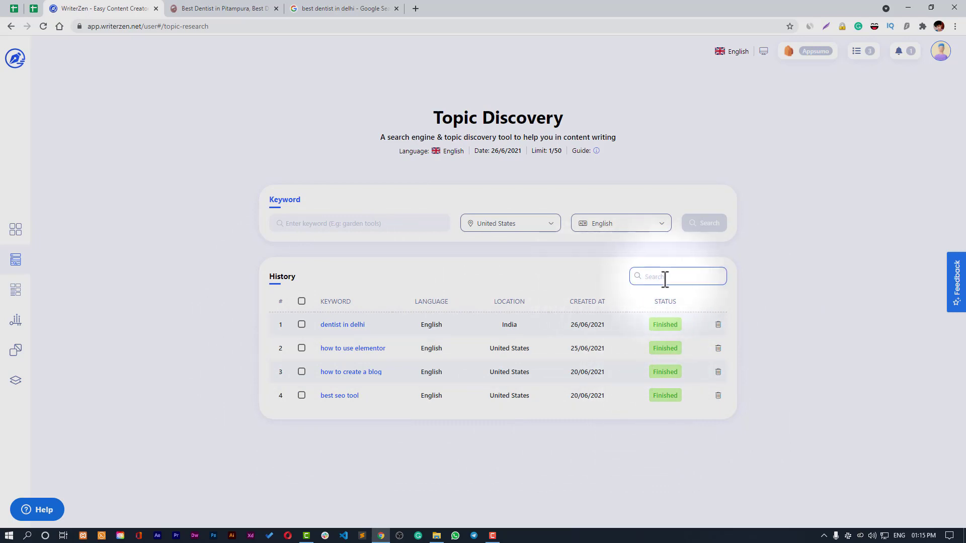
left_click(584, 277)
left_click(645, 280)
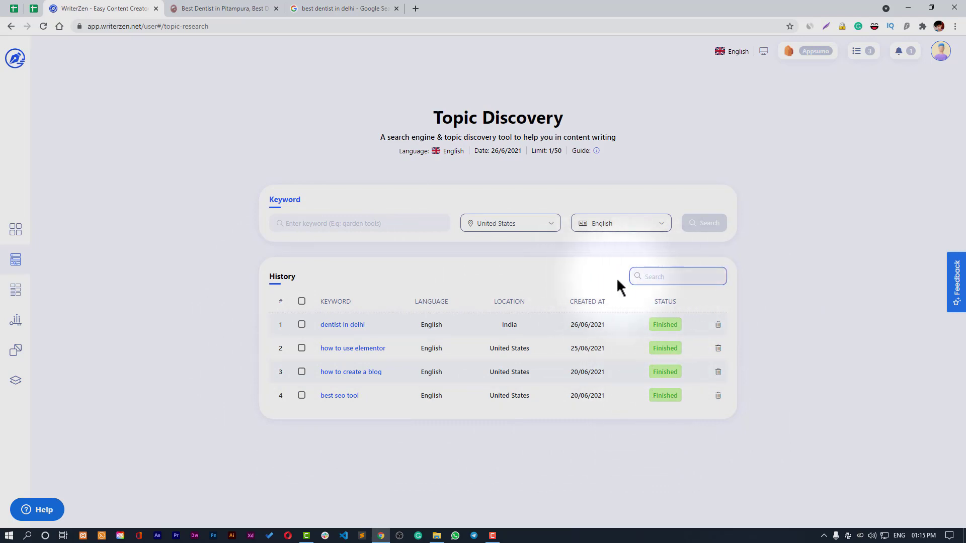
left_click(593, 277)
left_click(292, 223)
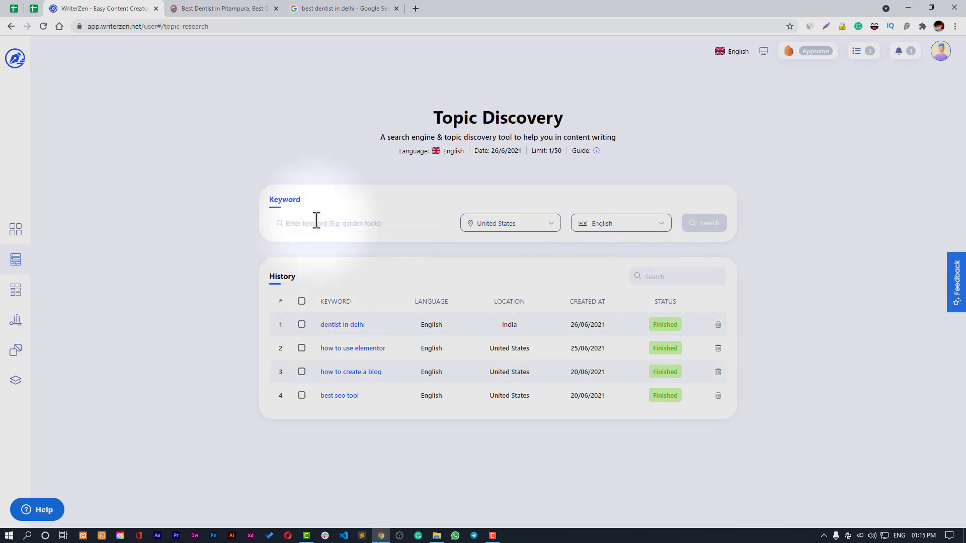
left_click(405, 280)
left_click(386, 222)
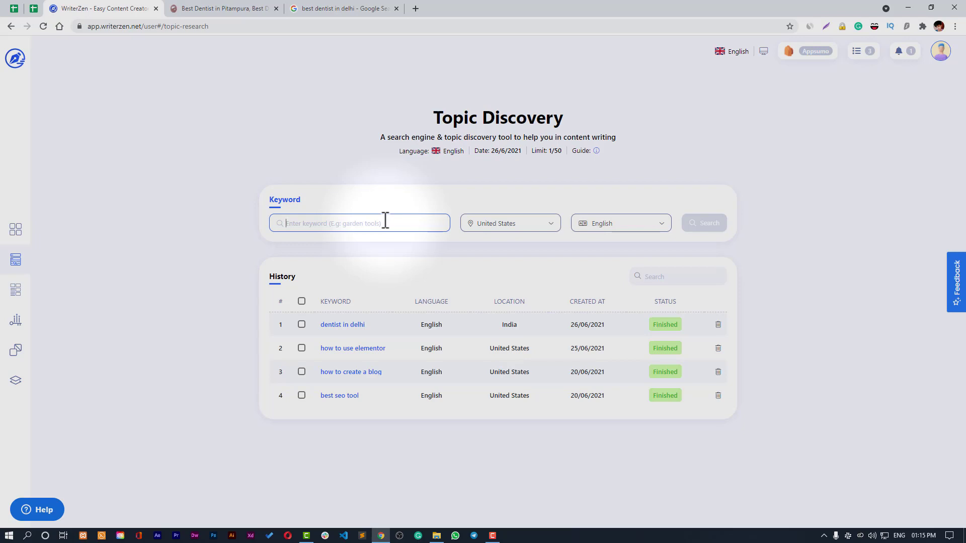
- Enter the keyword 'wordpress seo plugin' with United States as location and English as language
type("wordpress seo plugin")
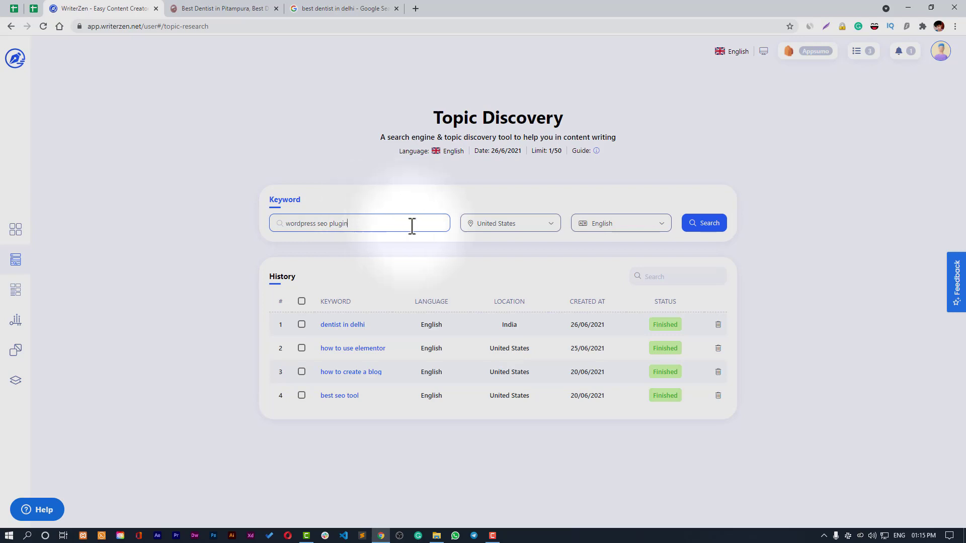
left_click(494, 227)
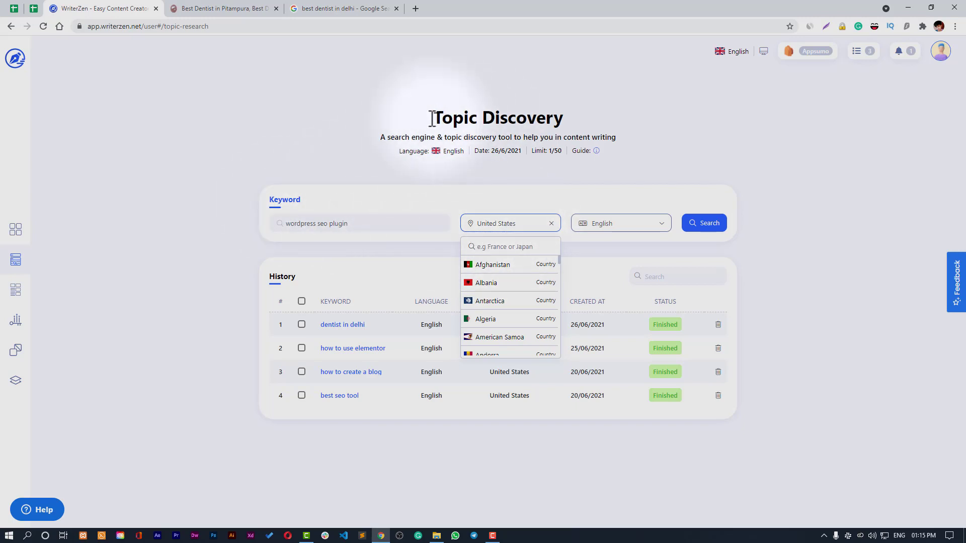
left_click(498, 249)
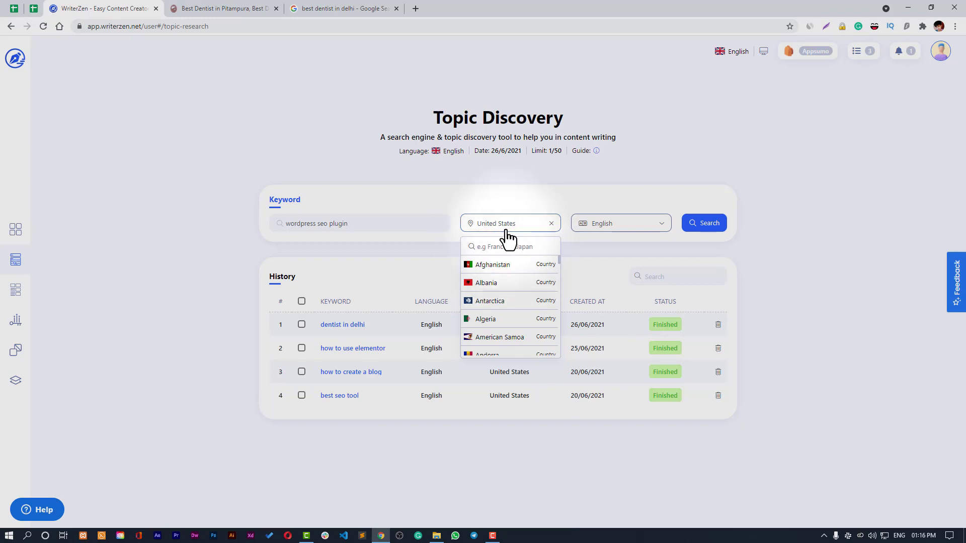
left_click(508, 227)
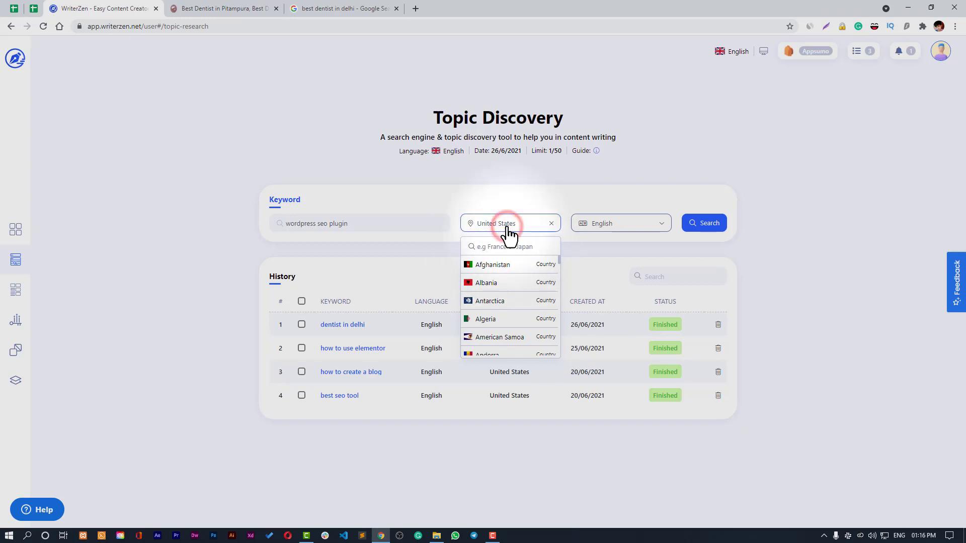
left_click(588, 225)
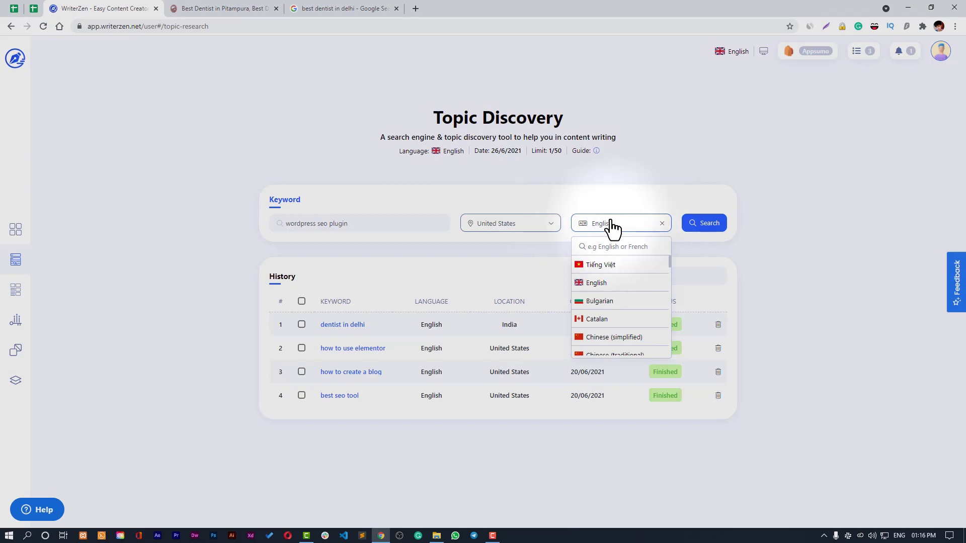
left_click(616, 232)
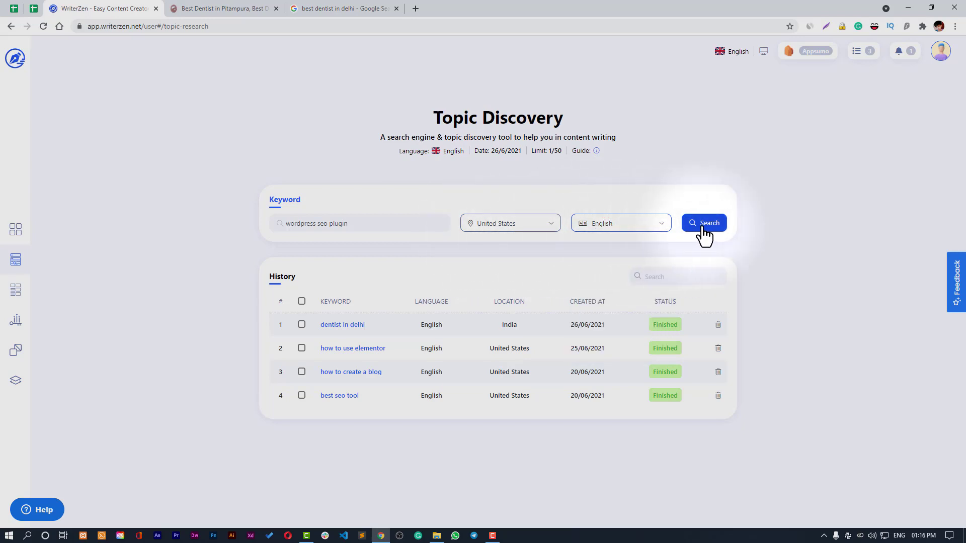
- Step through the Topic Discovery guided tour to the end, then run the 'wordpress seo plugin' search
left_click(596, 151)
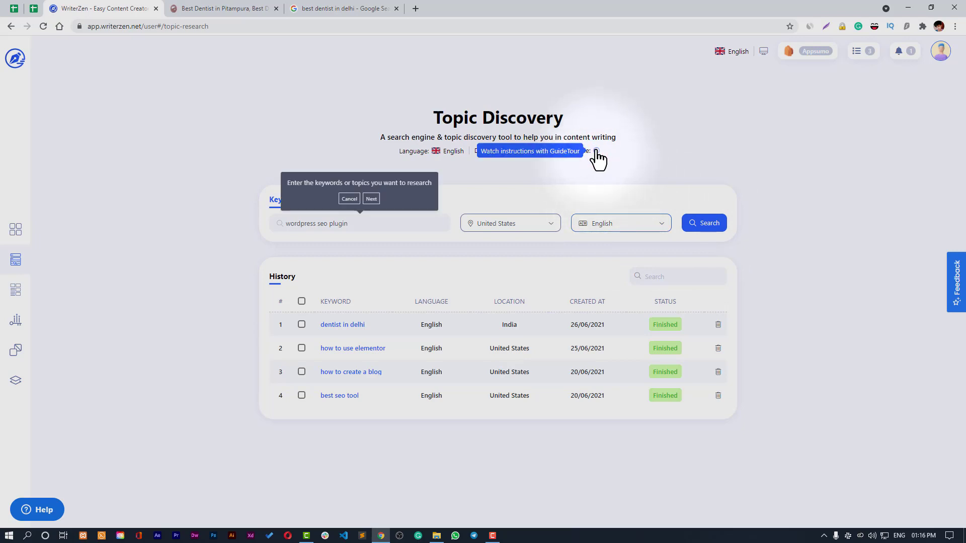
left_click(371, 200)
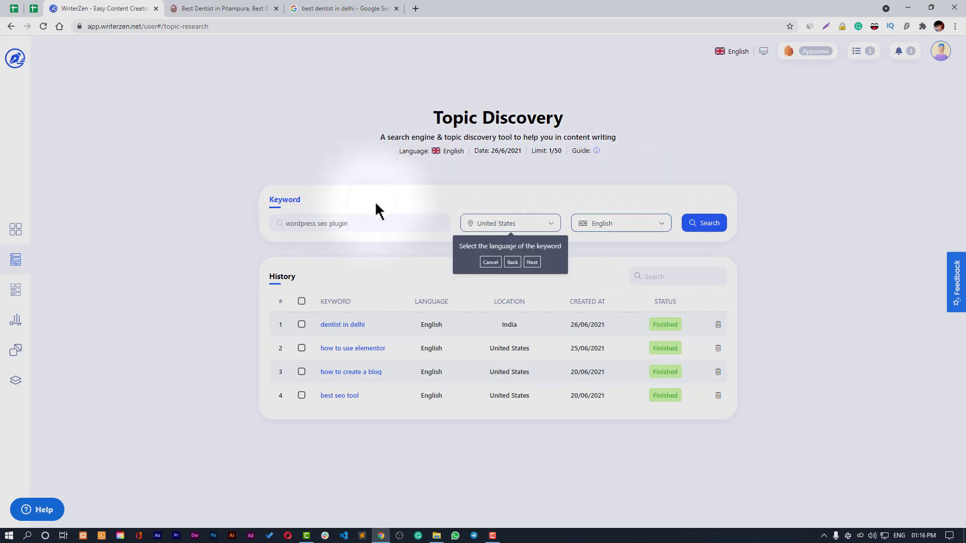
left_click(525, 263)
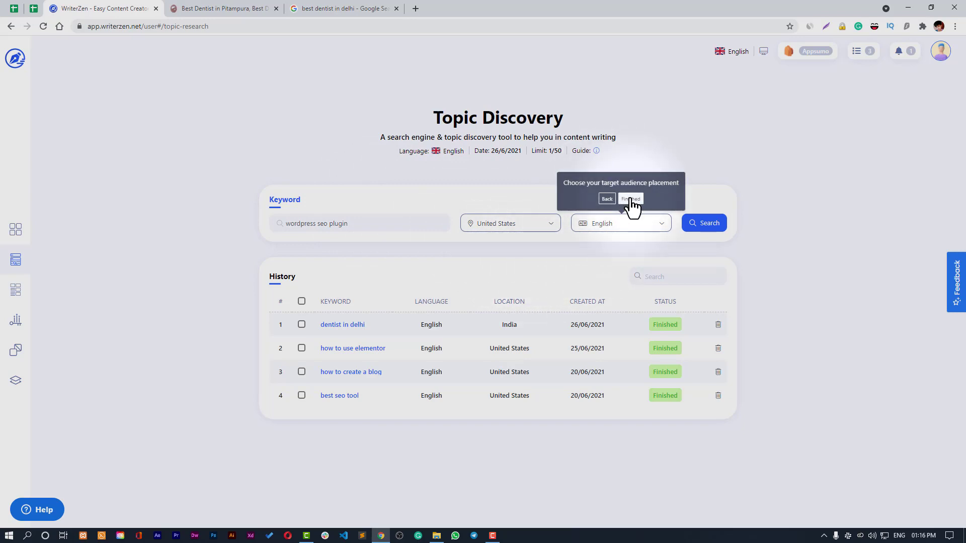
left_click(631, 200)
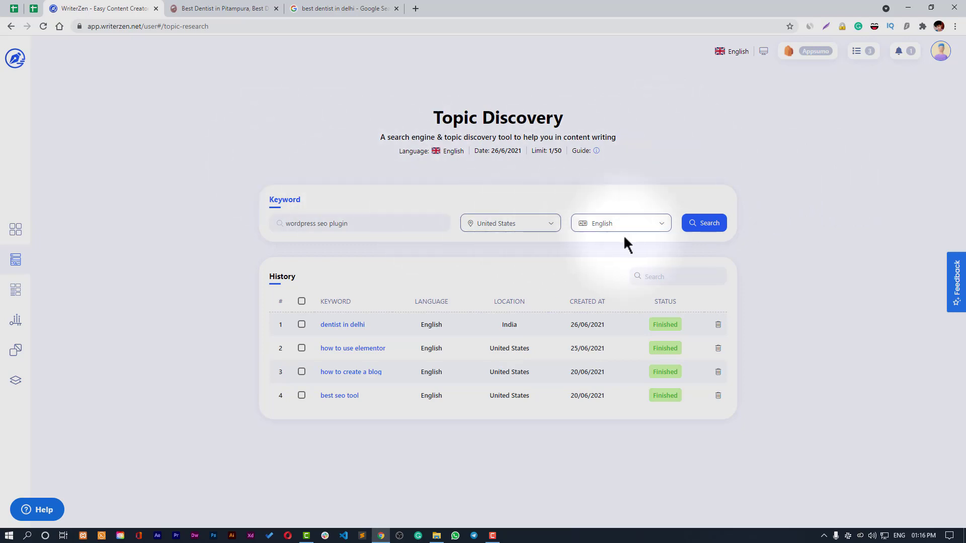
left_click(705, 229)
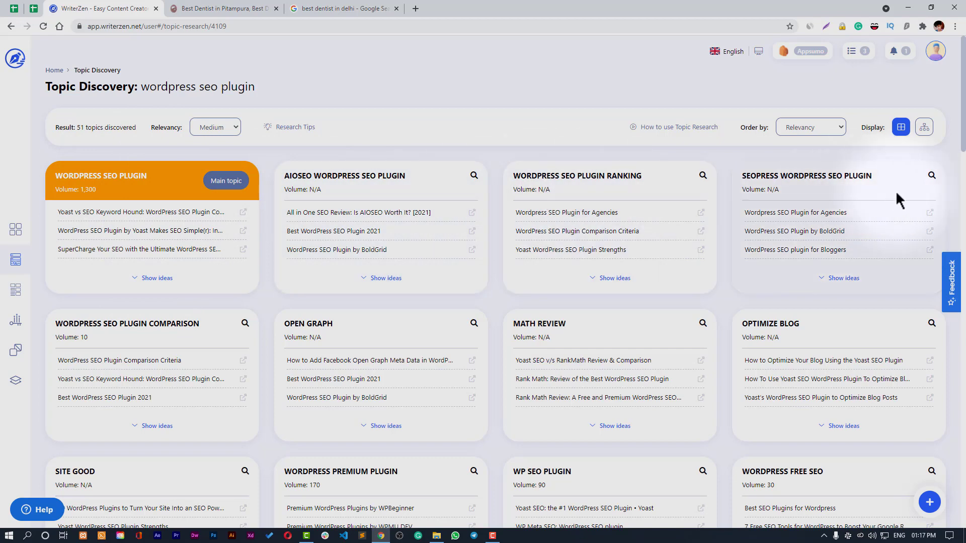
- Keep Medium relevancy and order the 51 topics by Search Volume
mouse_move(962, 146)
left_mouse_down()
mouse_move(964, 180)
mouse_move(963, 146)
left_mouse_up()
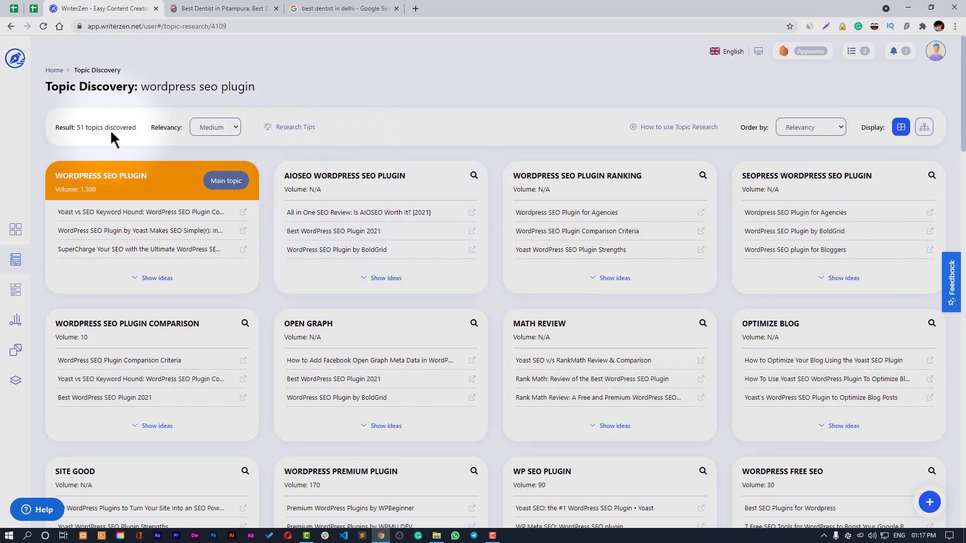
left_click(217, 132)
left_click(219, 131)
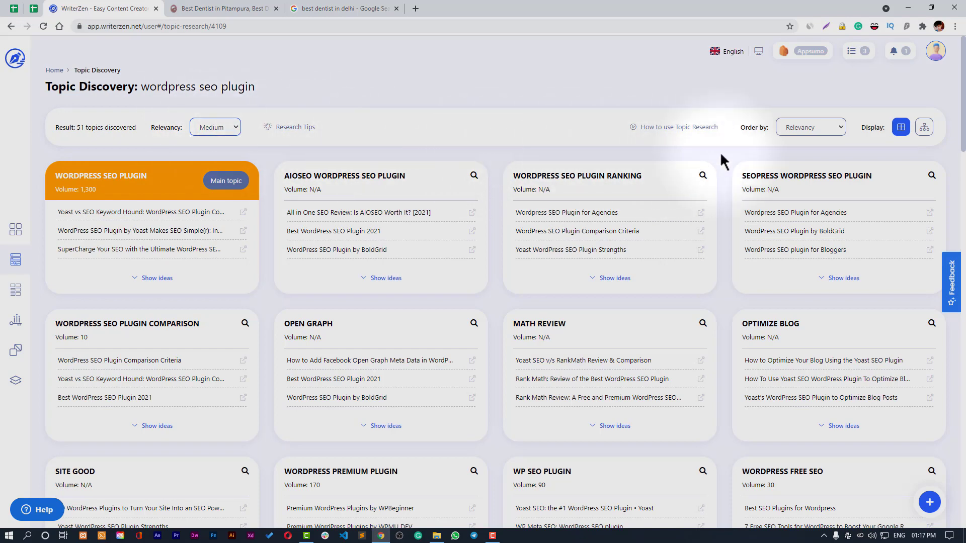
left_click(803, 131)
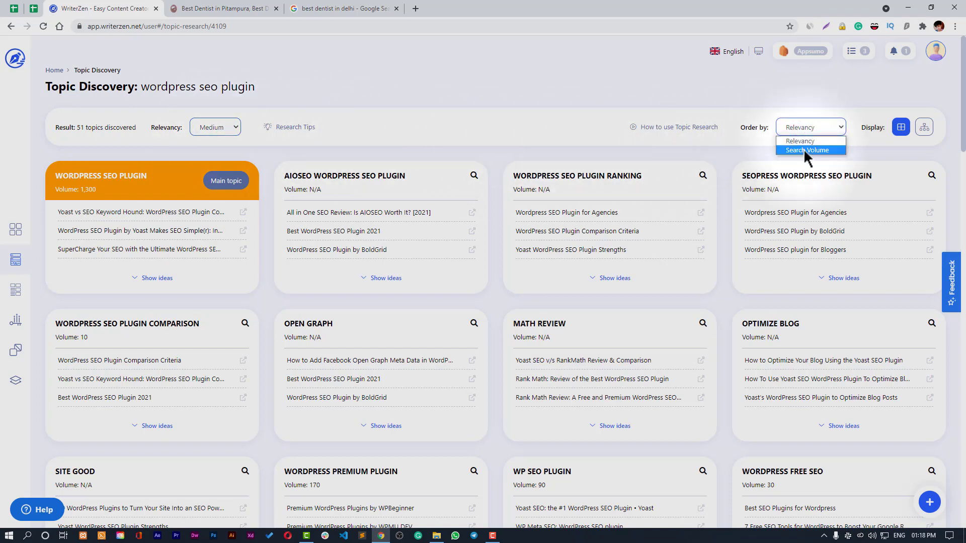
left_click(803, 149)
- Reorder topics by Relevancy, preview them as a mind map, then return to the card grid
left_click(803, 131)
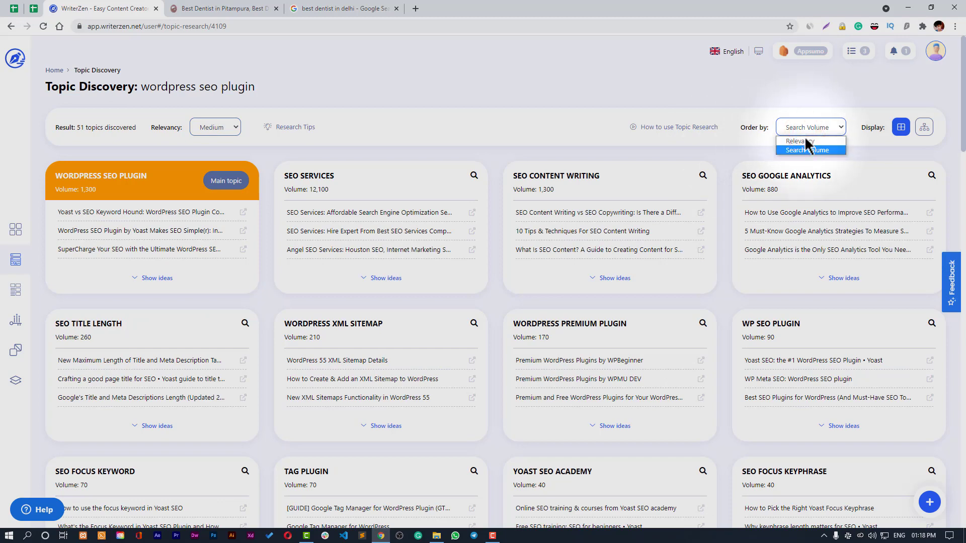
left_click(805, 142)
left_click(924, 128)
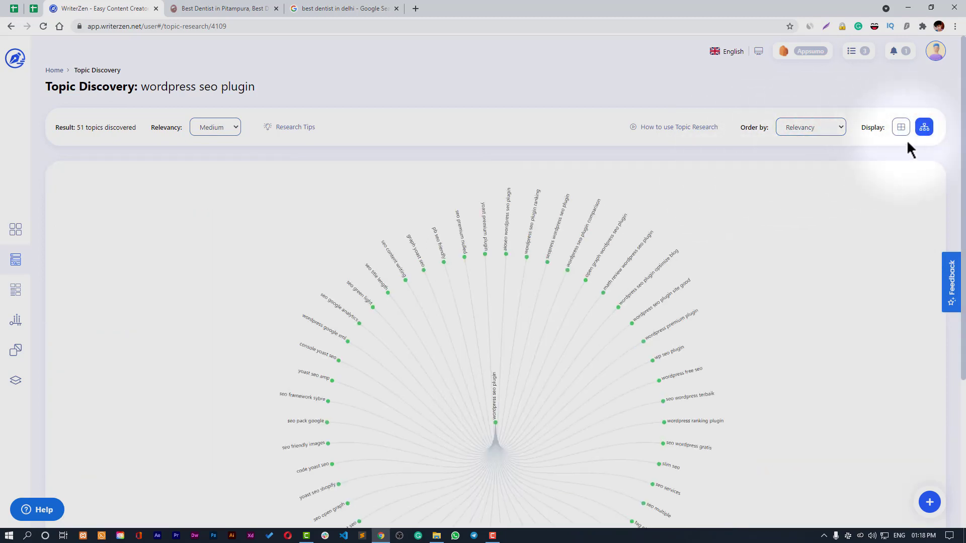
scroll(744, 266, "down", 2)
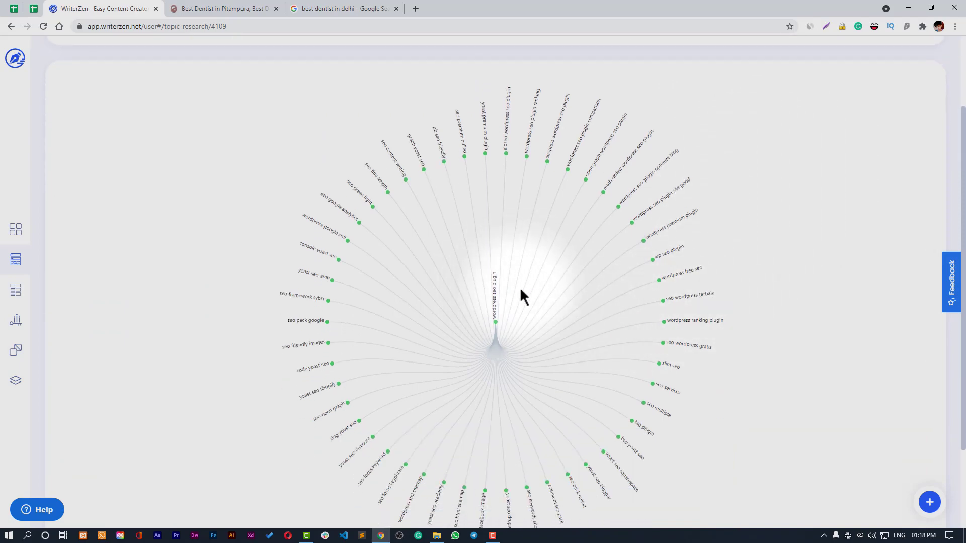
scroll(763, 303, "up", 2)
left_click(900, 127)
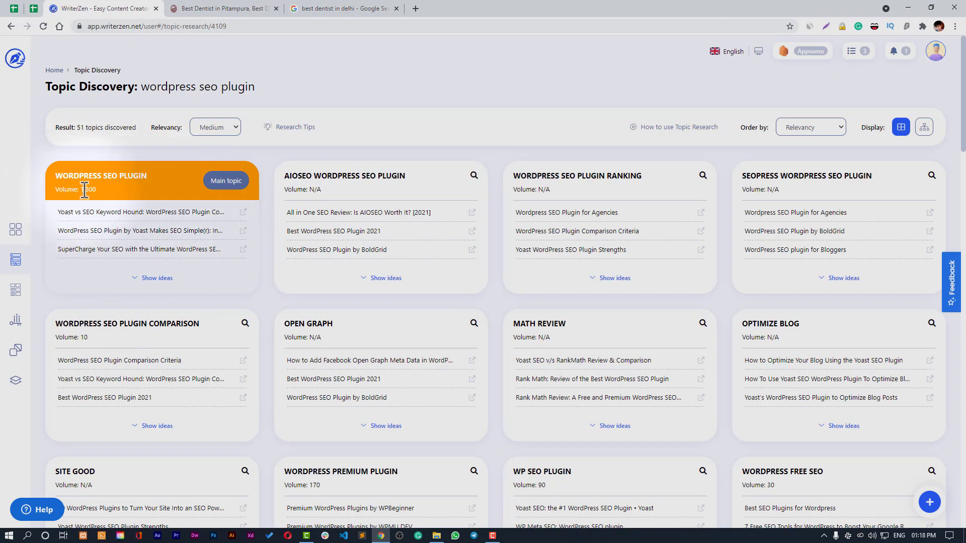
- Expand the WORDPRESS SEO PLUGIN card's headline ideas and open the Yoast vs SEO Keyword Hound article
left_click(162, 283)
scroll(201, 241, "down", 3)
mouse_move(67, 186)
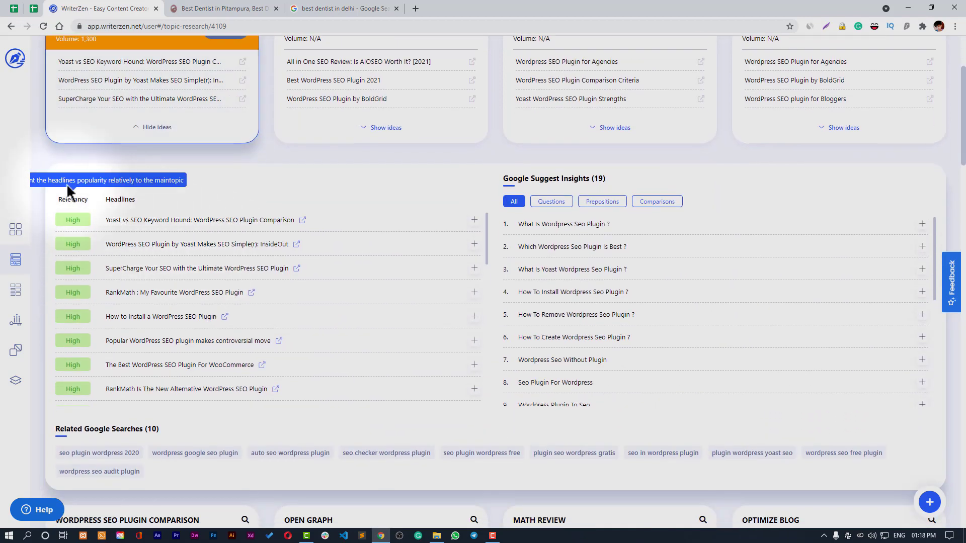
scroll(249, 273, "down", 4)
scroll(348, 320, "up", 4)
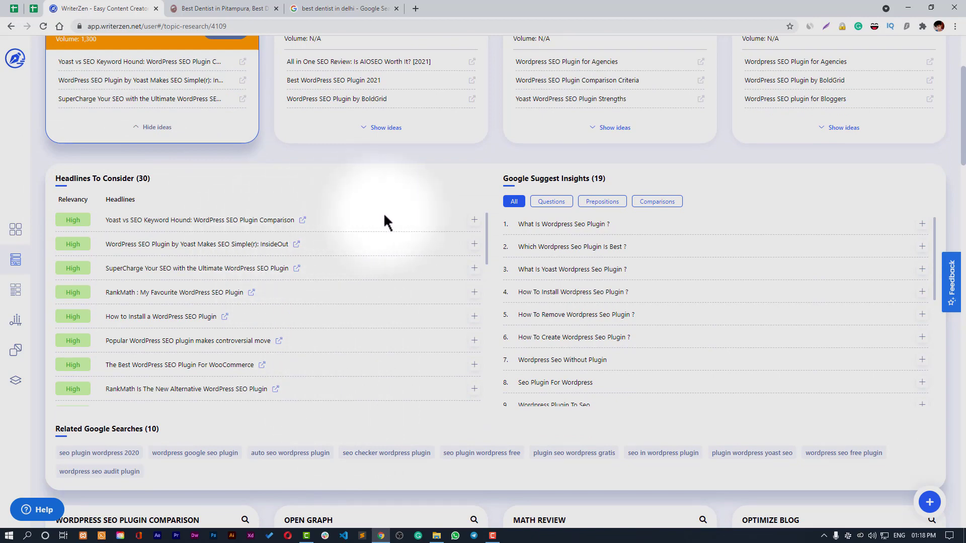
left_click(303, 222)
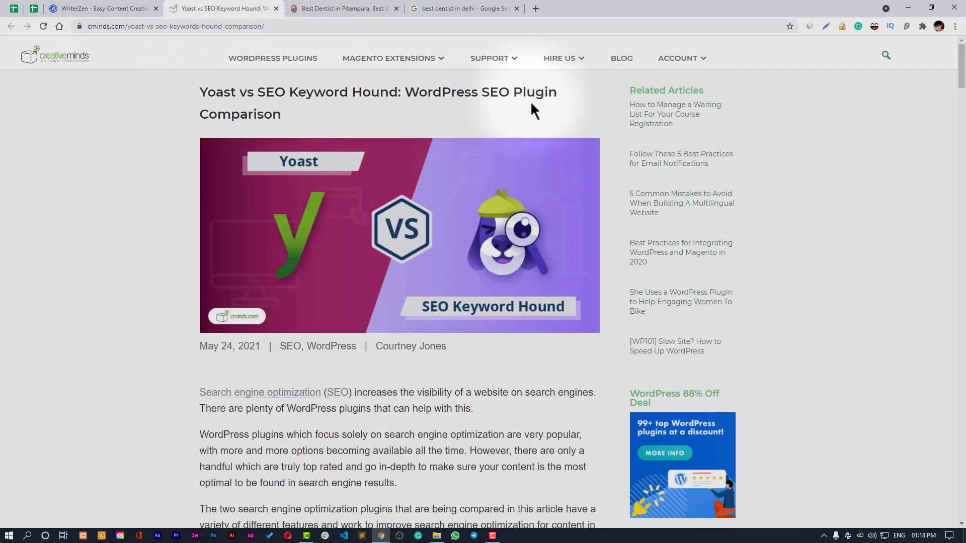
- Switch back to the WriterZen tab and scroll the Headlines To Consider list
left_click(121, 8)
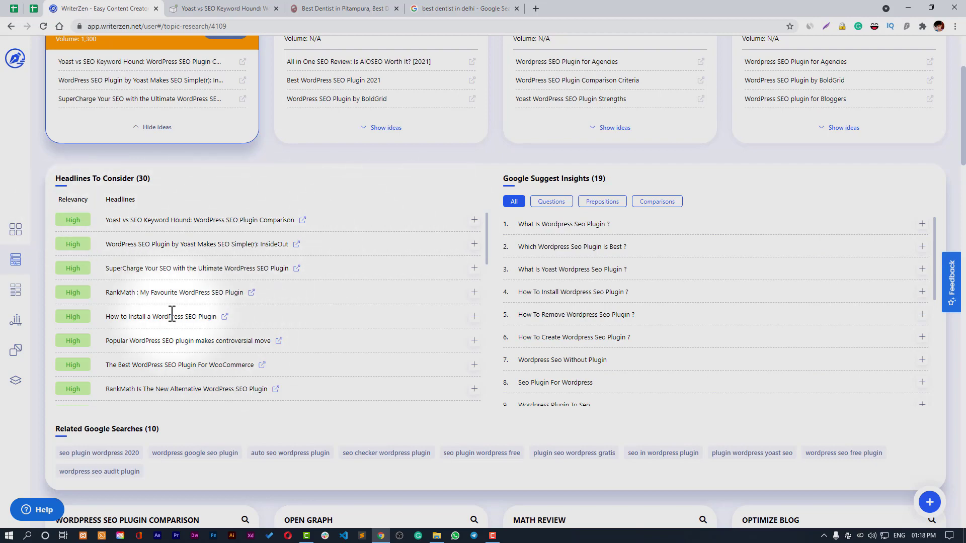
scroll(206, 302, "down", 2)
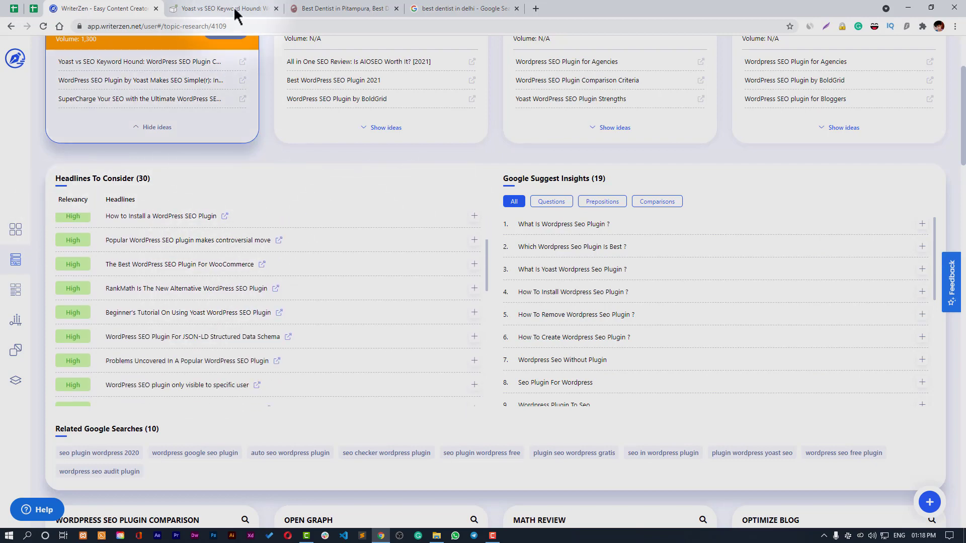
- Close the opened article tab and return to WriterZen's headline ideas and suggestions
left_click(233, 7)
left_click(275, 8)
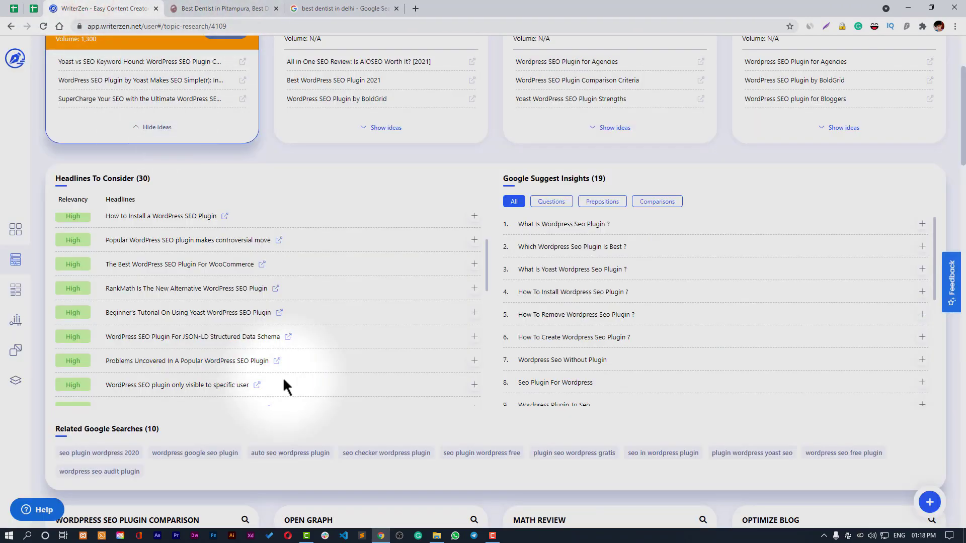
scroll(284, 376, "down", 3)
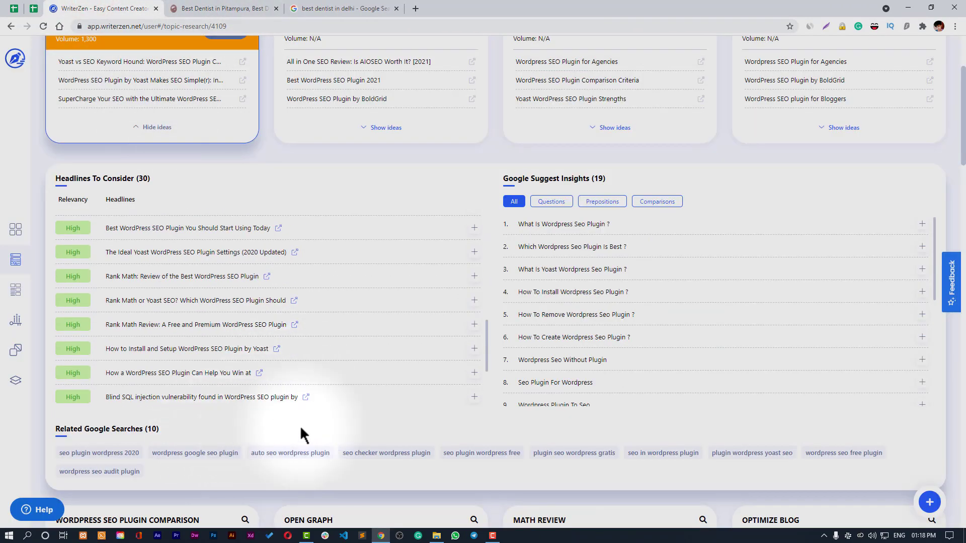
scroll(299, 424, "up", 3)
scroll(349, 404, "down", 1)
scroll(352, 408, "down", 4)
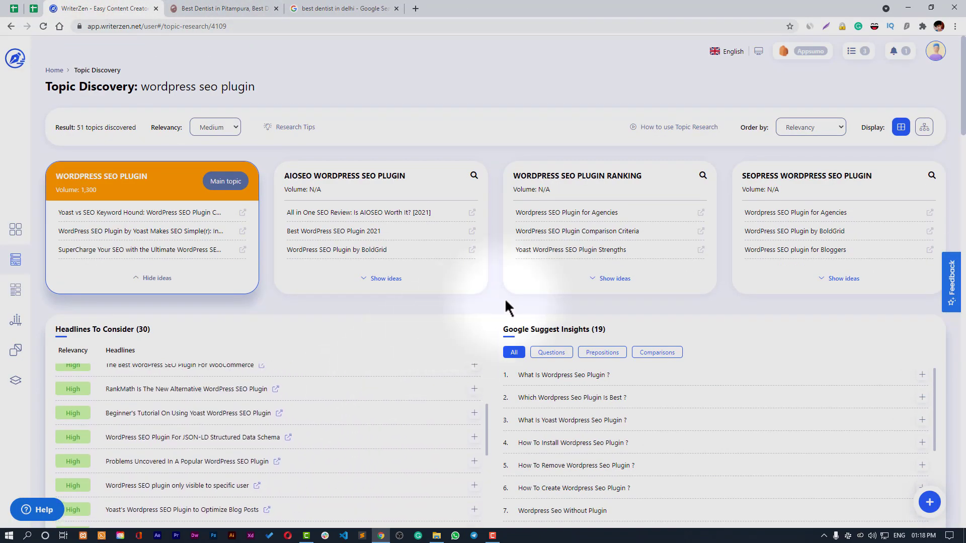
scroll(508, 302, "down", 3)
scroll(610, 290, "up", 3)
scroll(621, 297, "down", 3)
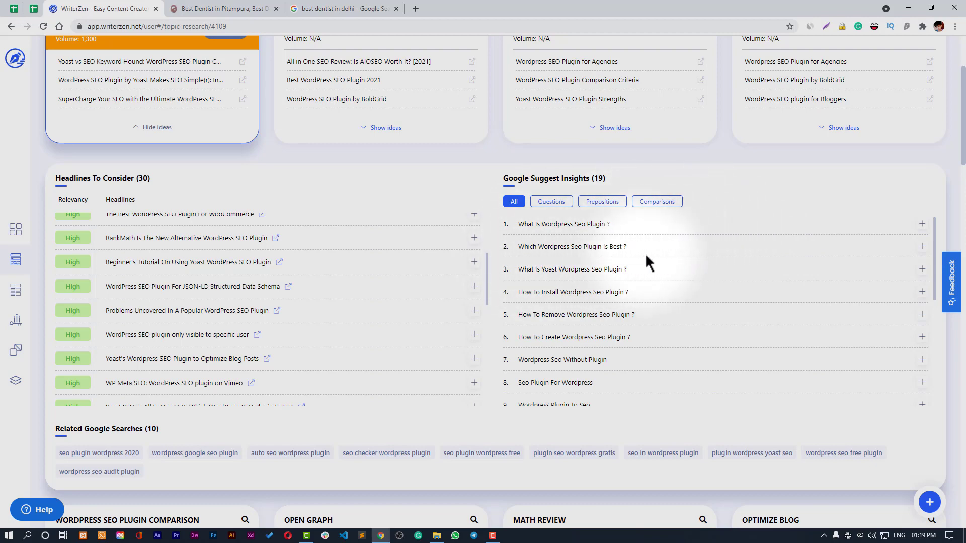
- Try the Questions, Prepositions, Comparisons and All filter chips on the 19 Google Suggest Insights
left_click(567, 203)
left_click(599, 204)
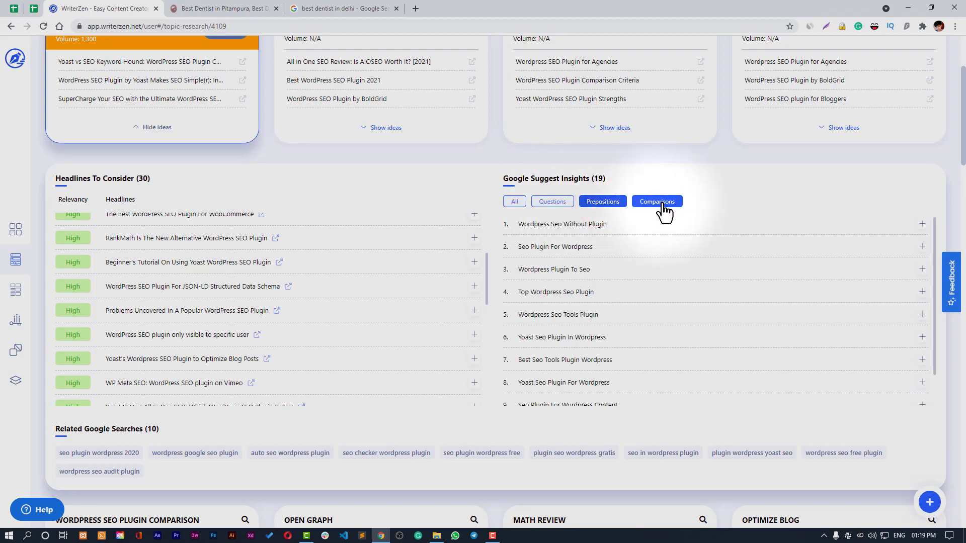
left_click(661, 203)
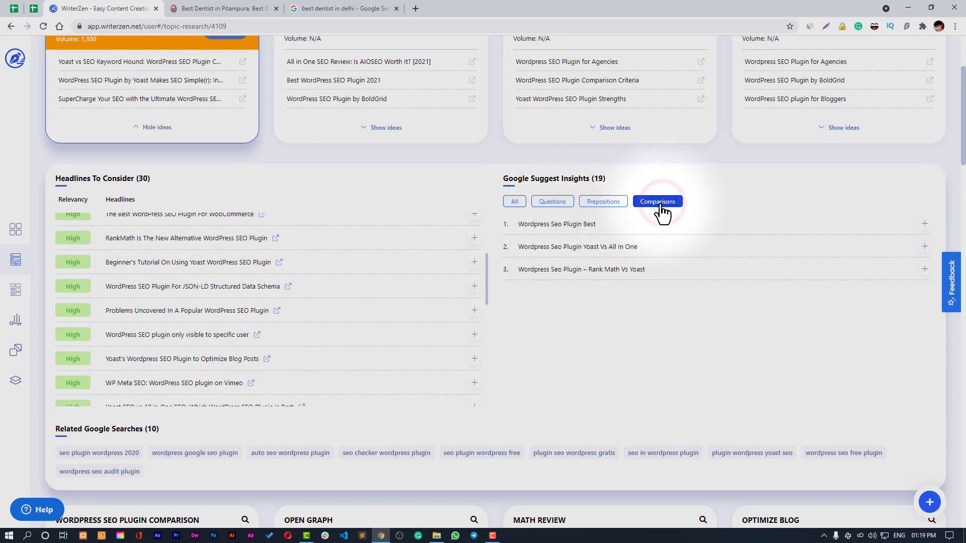
left_click(522, 209)
scroll(612, 279, "down", 5)
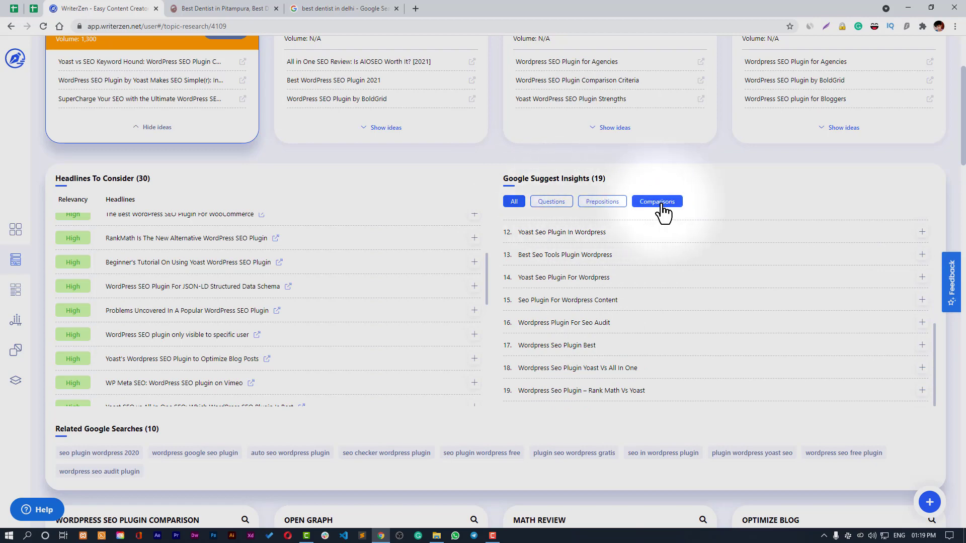
left_click(544, 207)
left_click(601, 207)
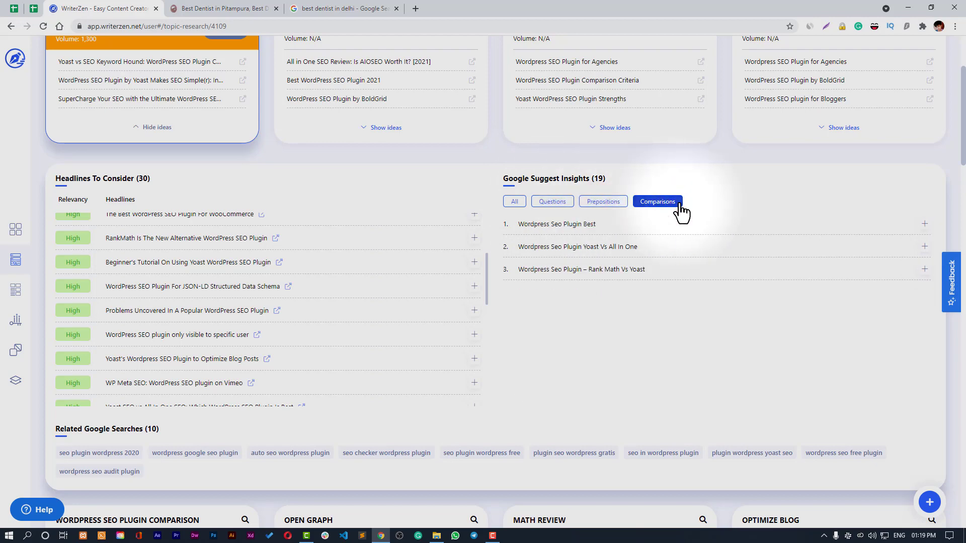
scroll(616, 362, "down", 3)
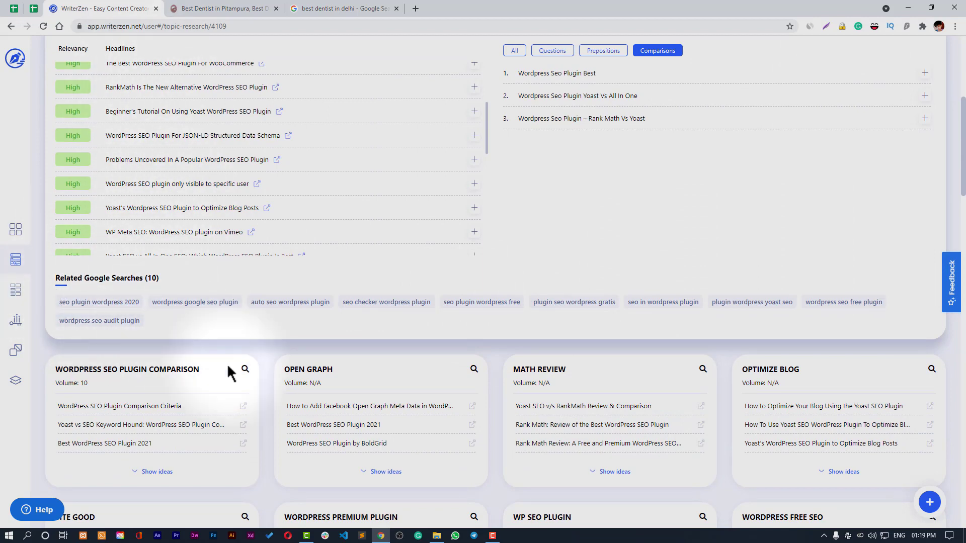
- Scroll back up, hide the main topic's ideas, and bring up the 'How to use Topic Research' video
scroll(564, 442, "down", 2)
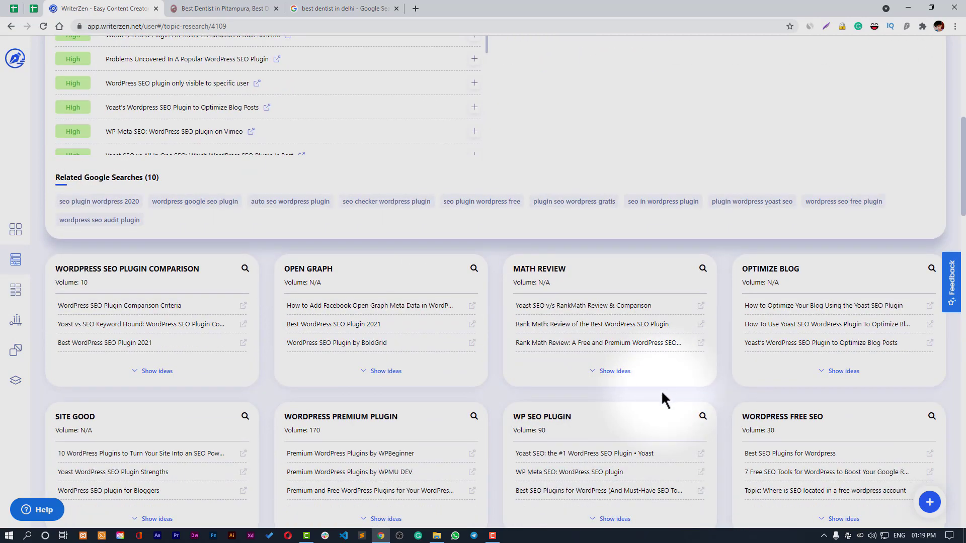
scroll(661, 391, "up", 6)
scroll(662, 393, "down", 2)
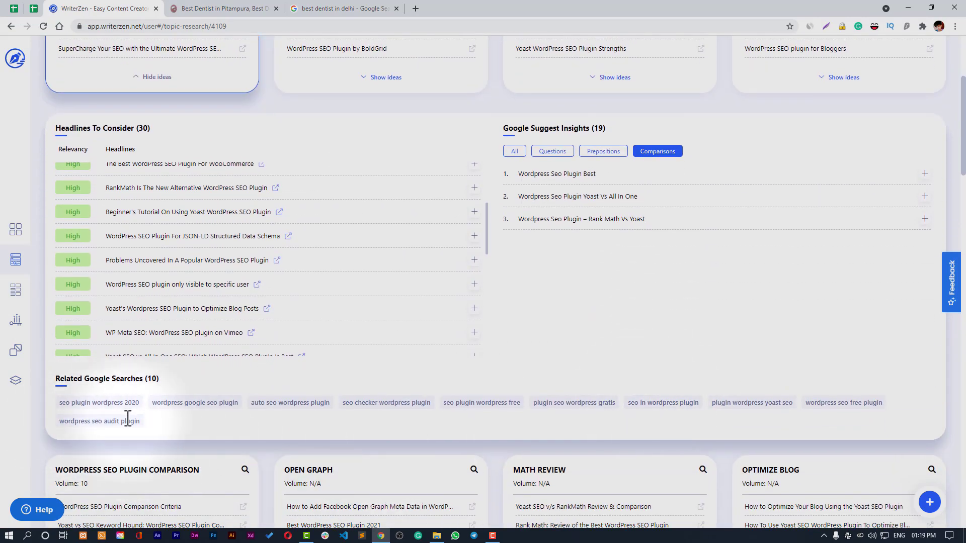
scroll(210, 419, "up", 2)
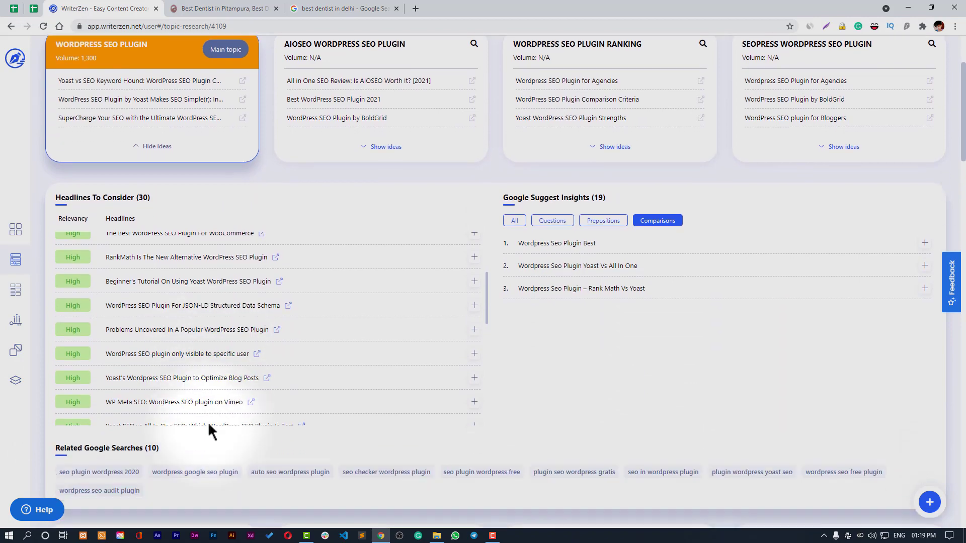
scroll(208, 421, "down", 1)
scroll(322, 443, "up", 2)
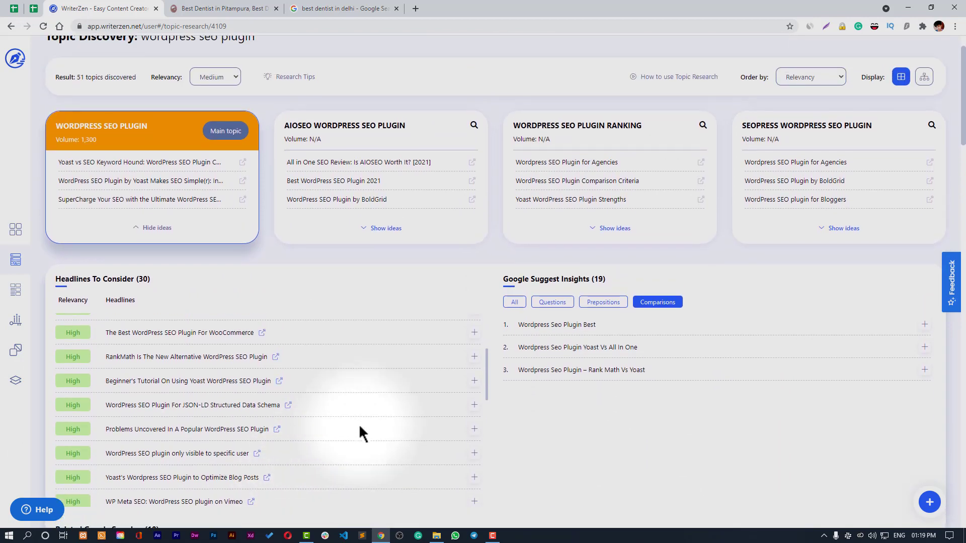
scroll(362, 432, "up", 2)
scroll(959, 196, "down", 5)
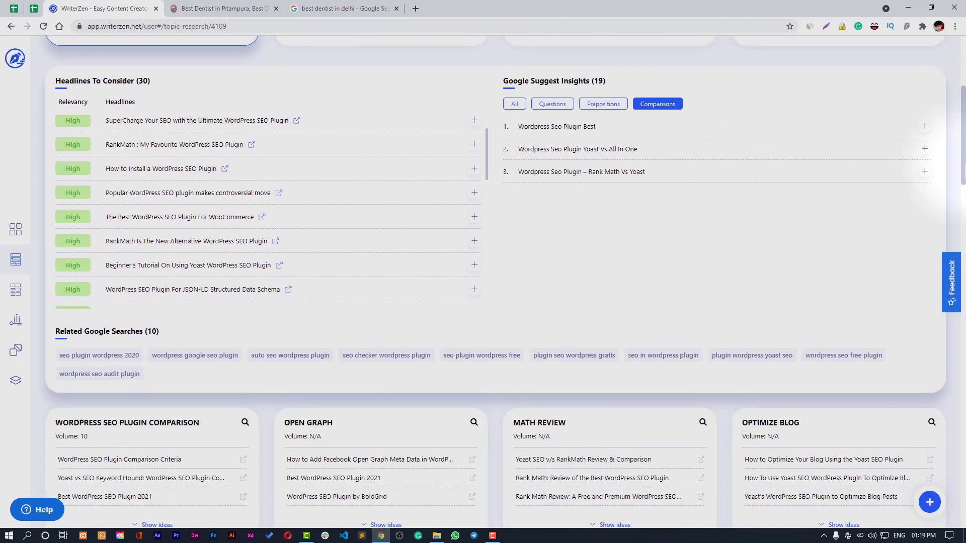
scroll(483, 279, "up", 5)
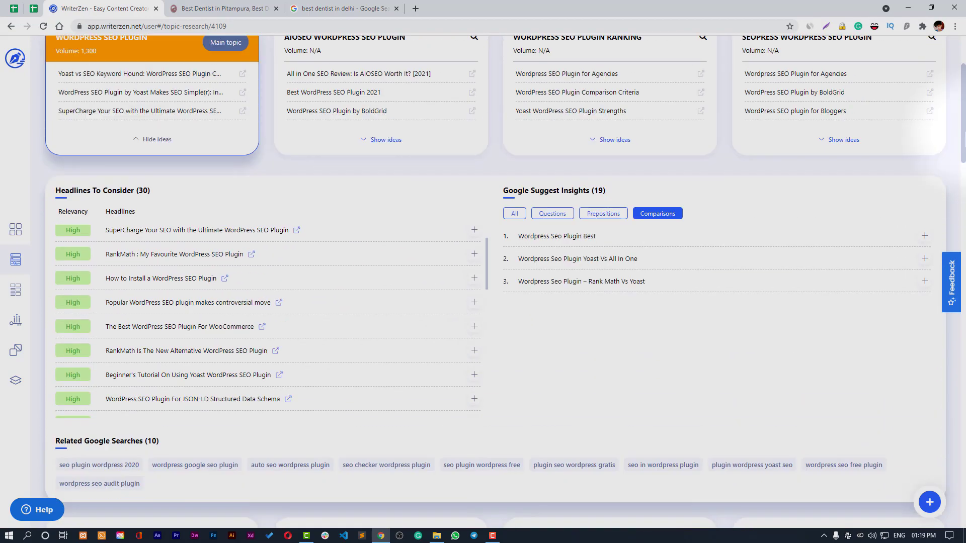
scroll(371, 108, "up", 1)
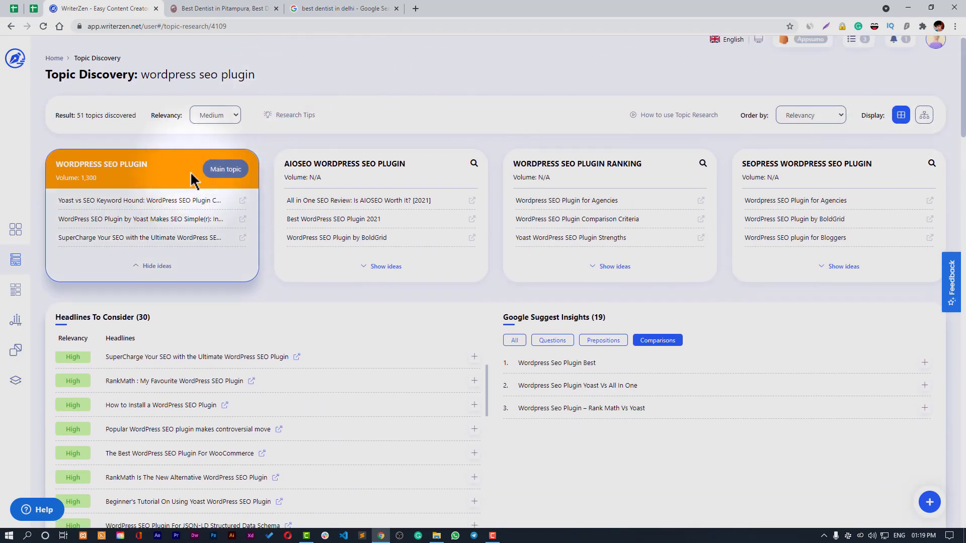
left_click(153, 267)
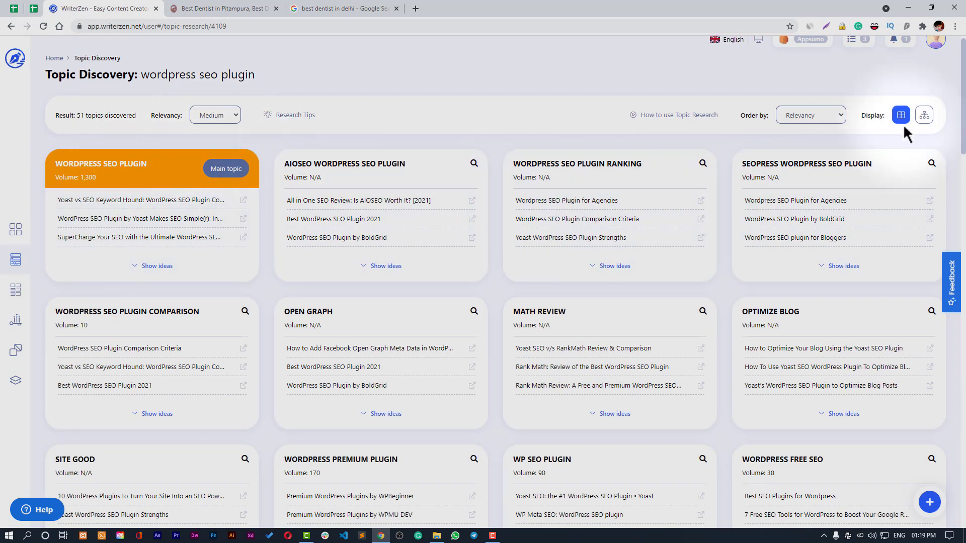
left_click(669, 121)
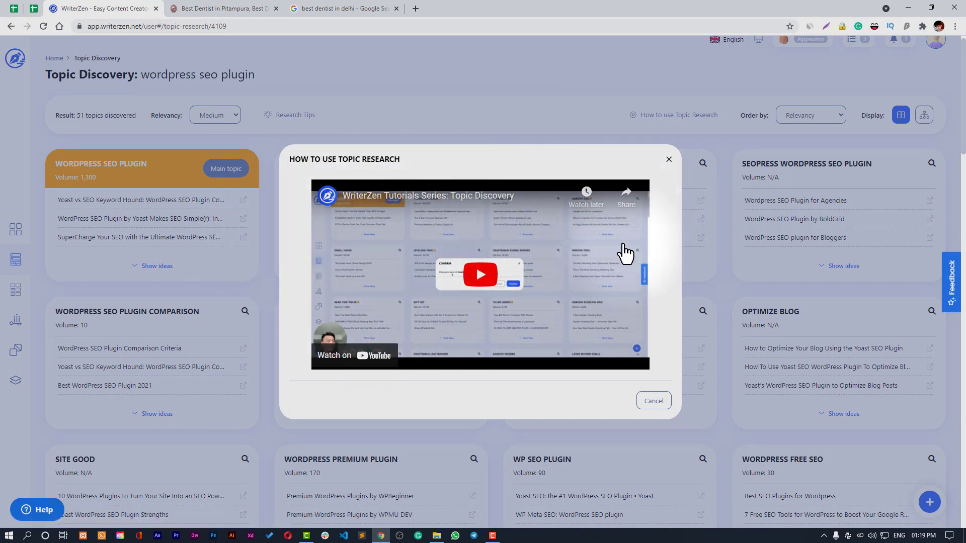
- Dismiss the tutorial video and scroll the 51 wordpress seo plugin topic cards back to the top
left_click(669, 160)
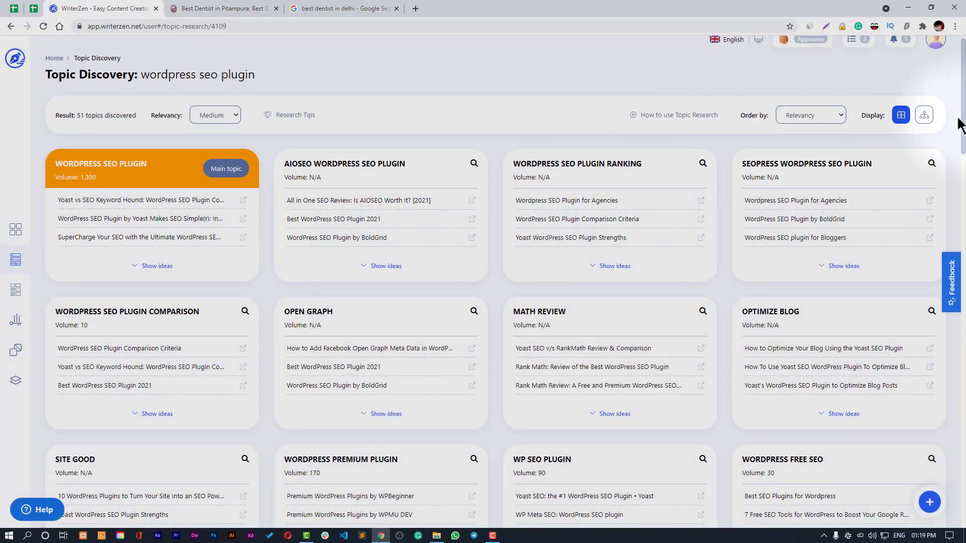
scroll(496, 282, "down", 20)
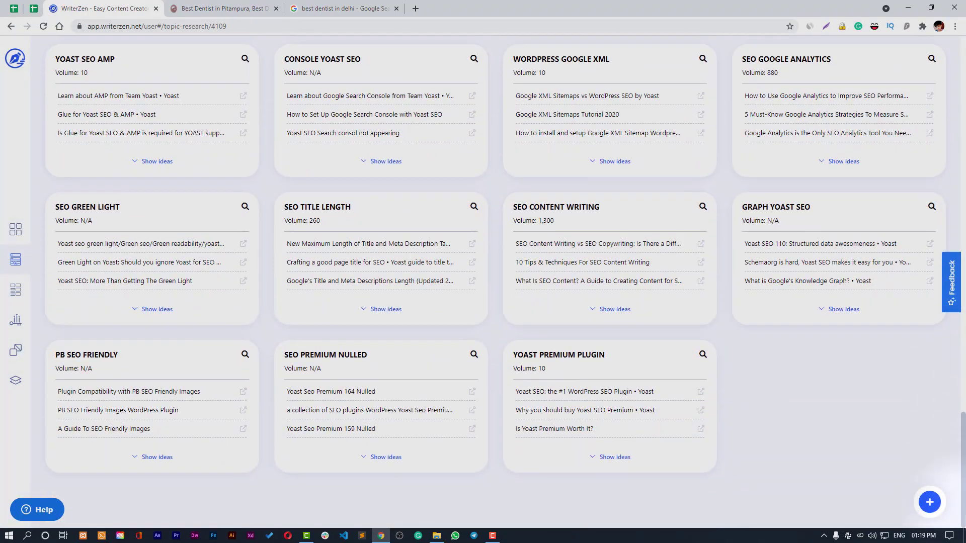
scroll(495, 282, "up", 3)
scroll(496, 282, "up", 20)
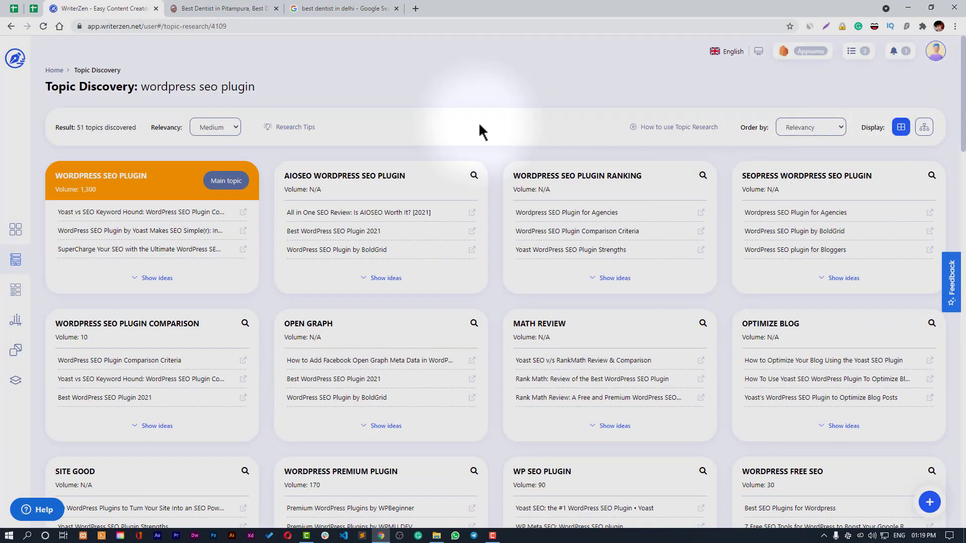
- Return to the Dashboard and start a new Keyword Explorer search
left_click(15, 232)
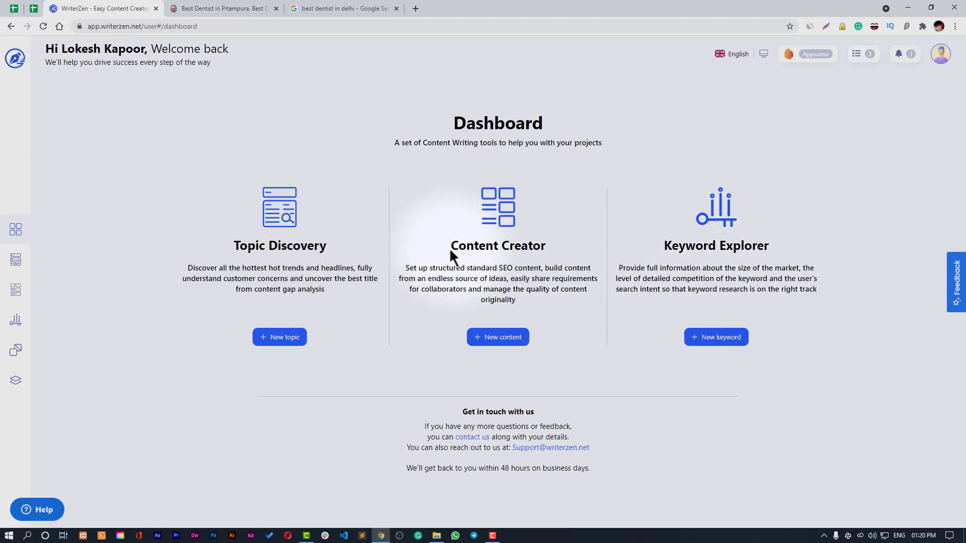
left_click(729, 344)
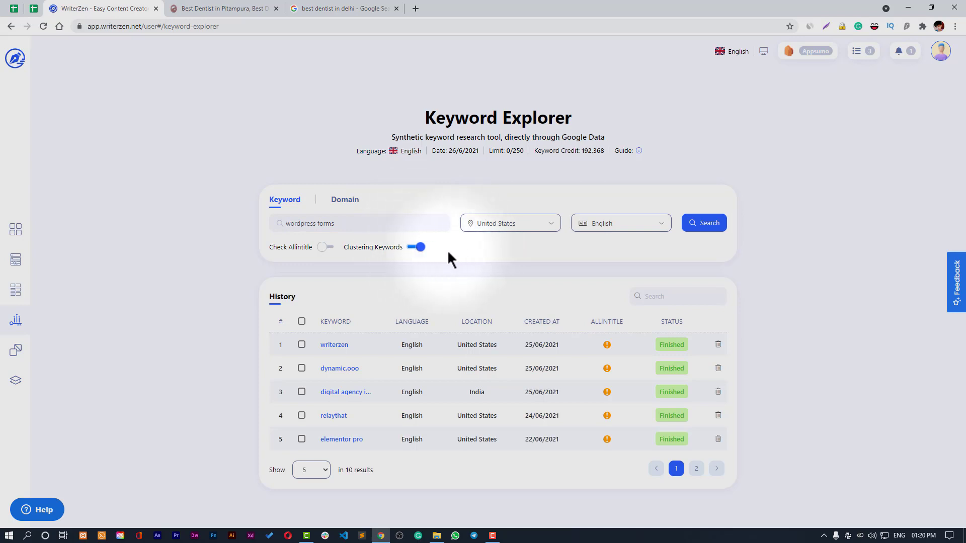
left_click(807, 56)
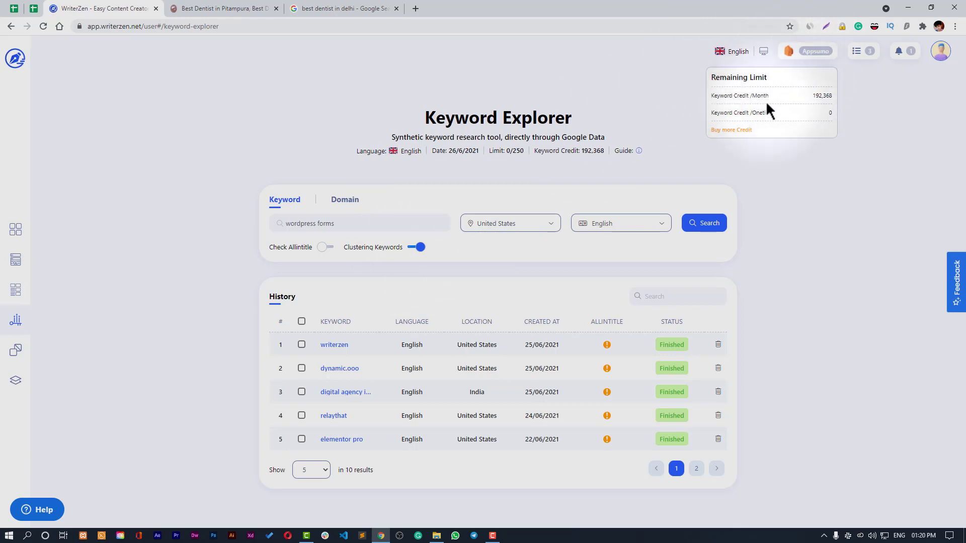
left_click(800, 156)
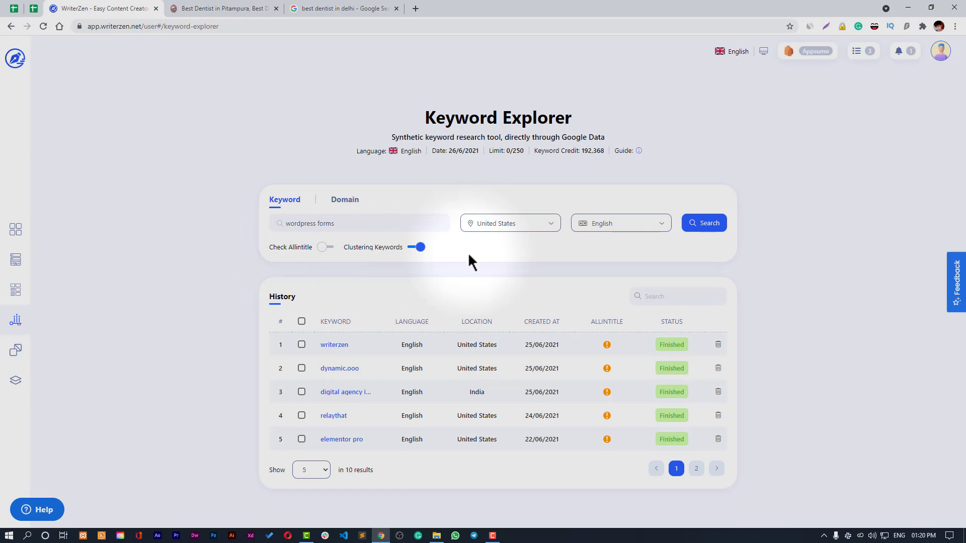
left_click(826, 59)
left_click(816, 54)
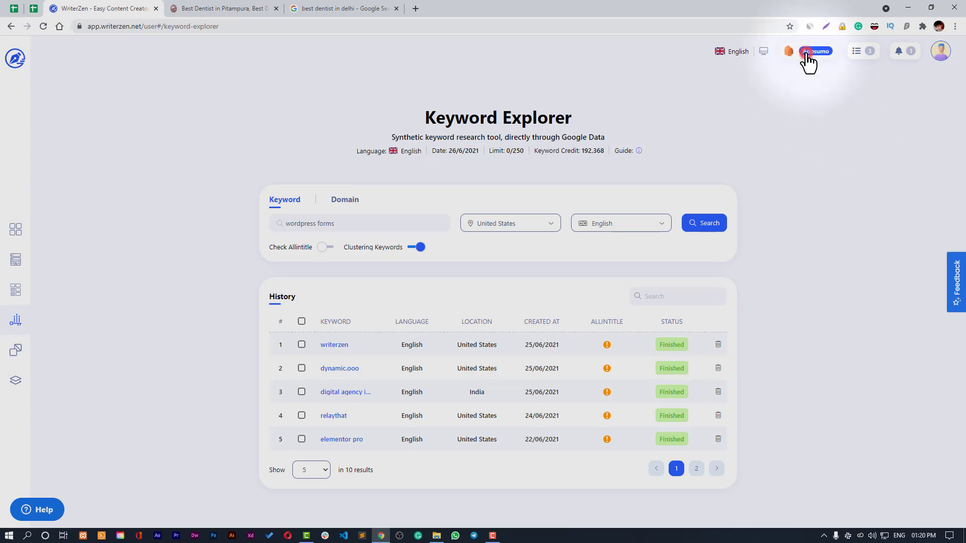
left_click(806, 54)
left_click(812, 158)
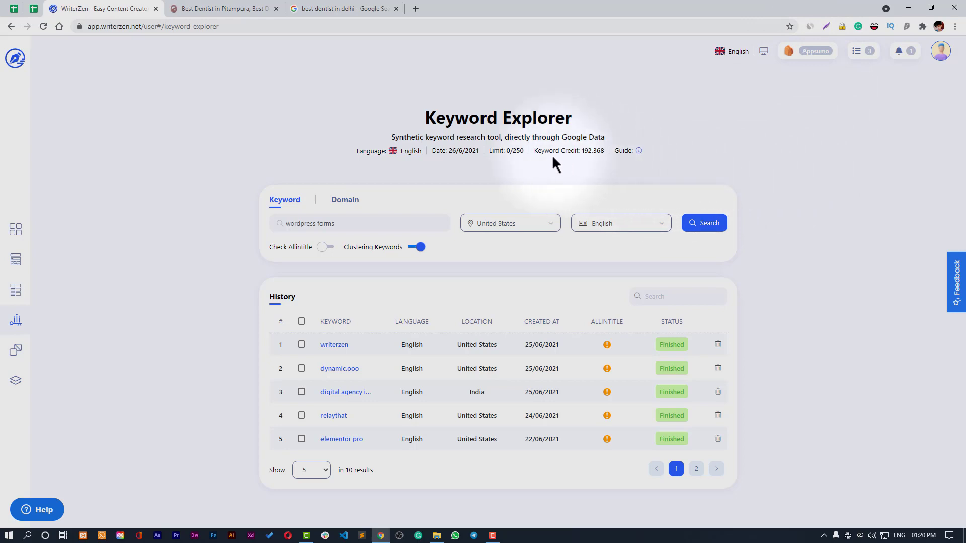
left_click_drag(601, 153, 513, 151)
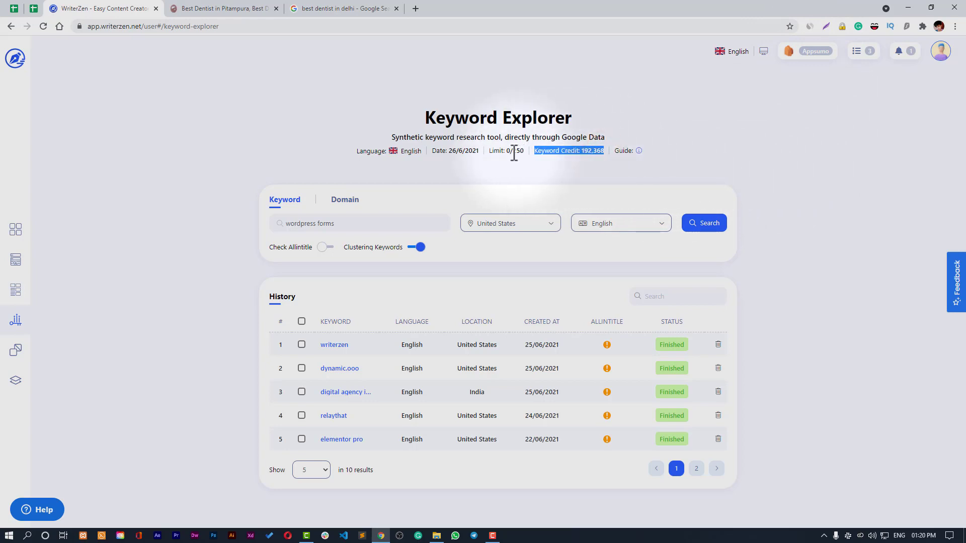
left_click(511, 166)
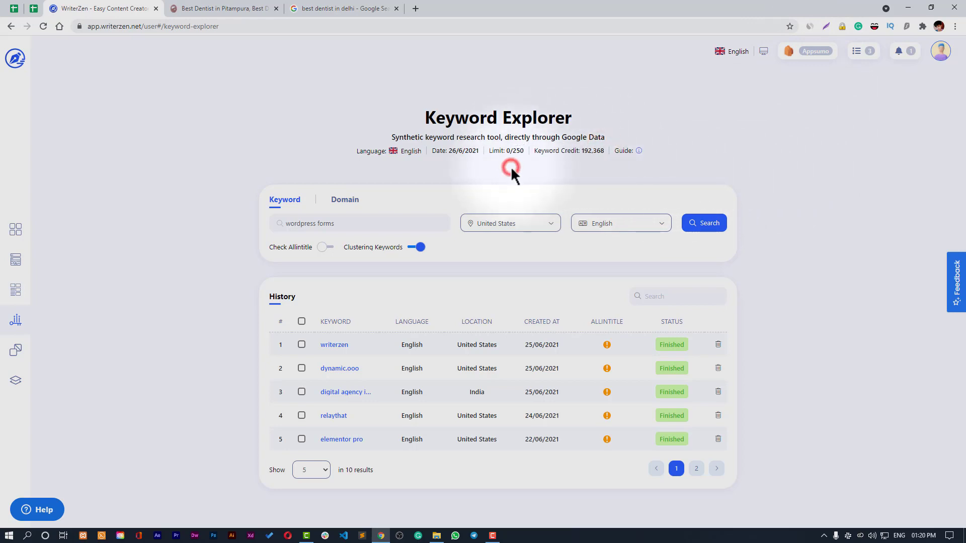
- Run the 'wordpress forms' keyword search and highlight its 1,300 search volume figure
left_click(706, 230)
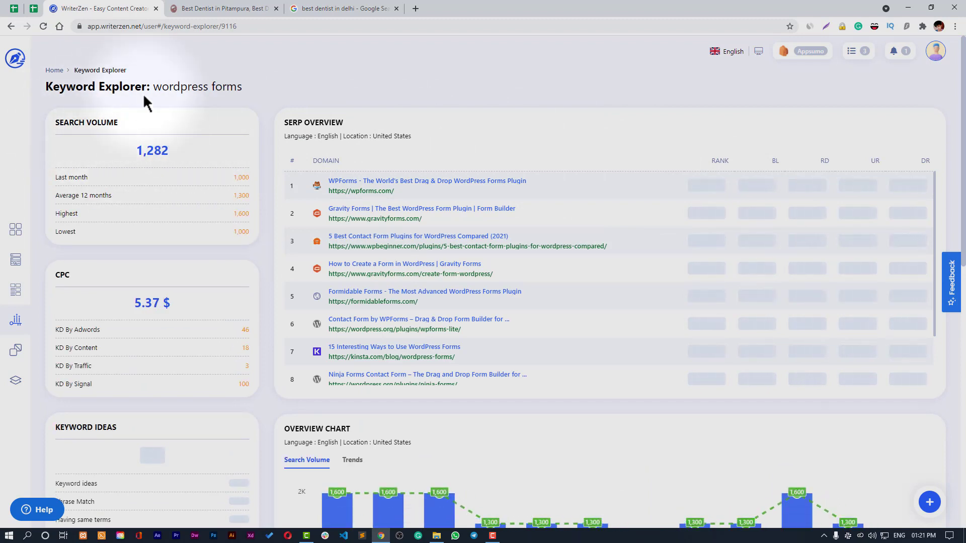
left_click(159, 87)
triple_click(159, 87)
left_click(122, 153)
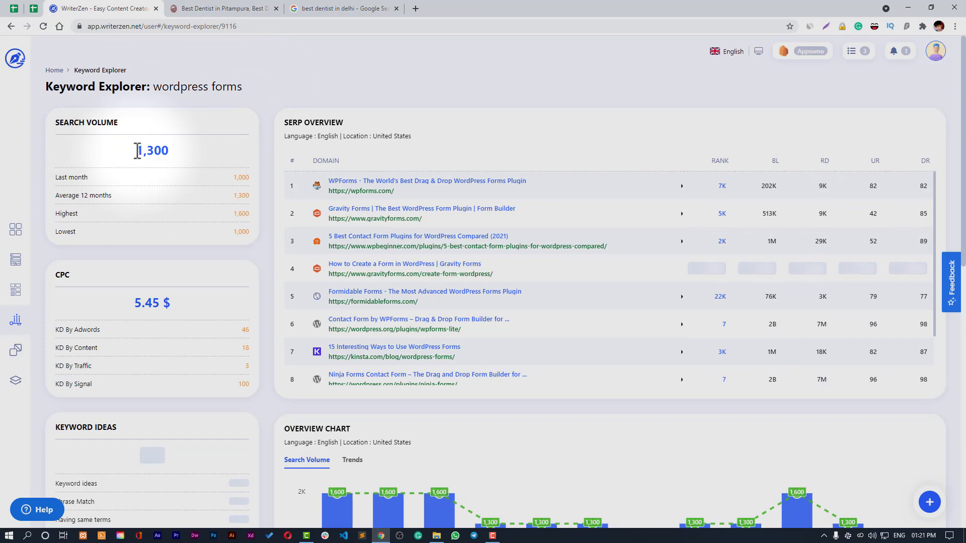
left_click_drag(140, 150, 174, 150)
left_click(173, 150)
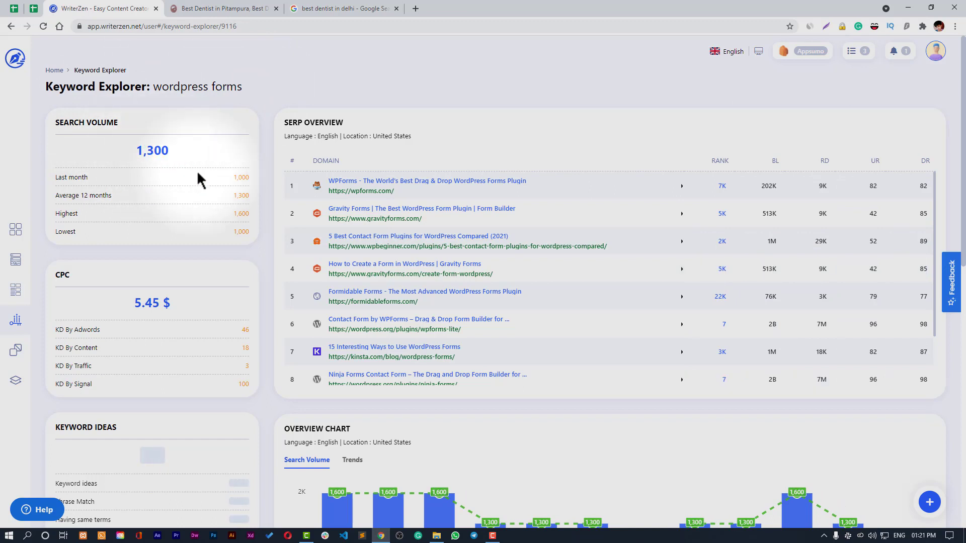
- Browse the Overview Chart and SERP Overview table, then return to the top
scroll(204, 192, "down", 2)
scroll(159, 222, "down", 2)
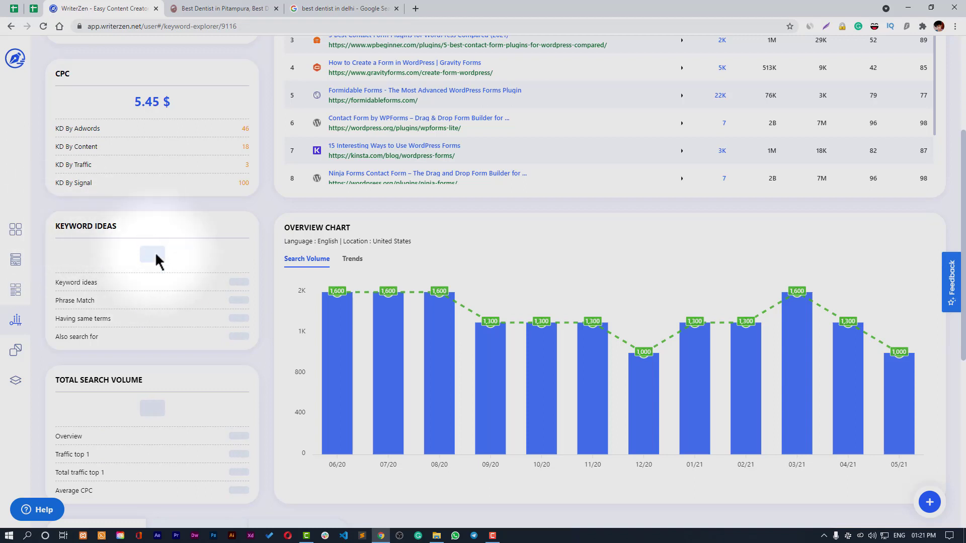
scroll(269, 328, "down", 1)
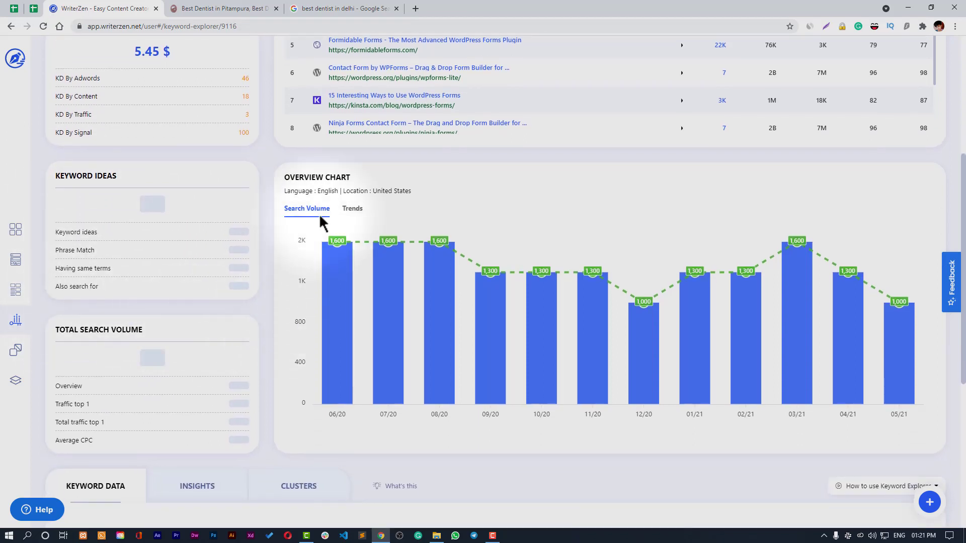
scroll(372, 252, "up", 3)
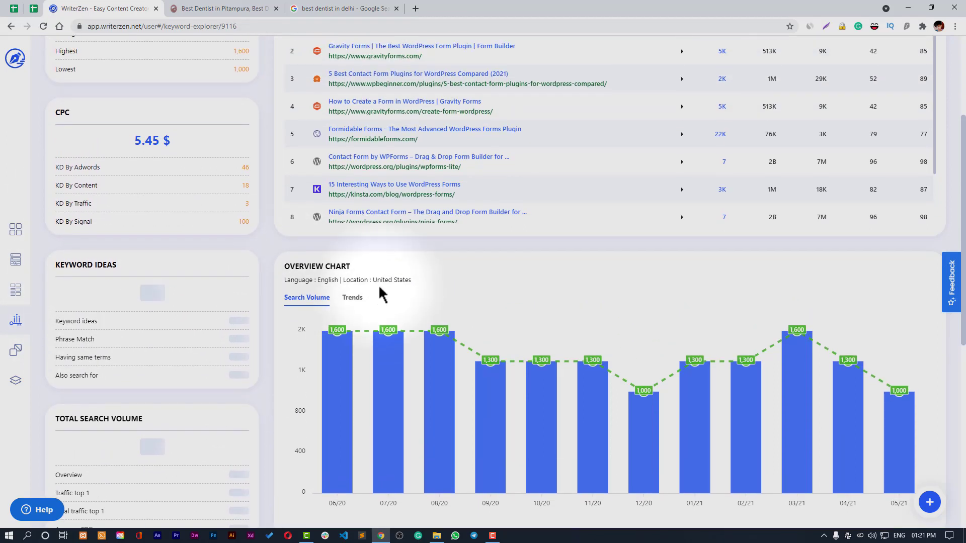
scroll(383, 312, "down", 2)
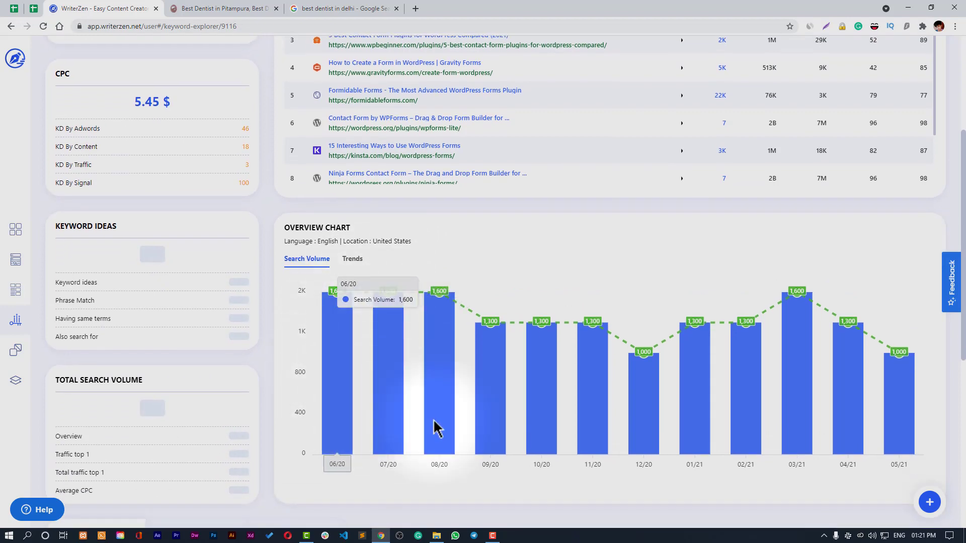
scroll(227, 233, "up", 4)
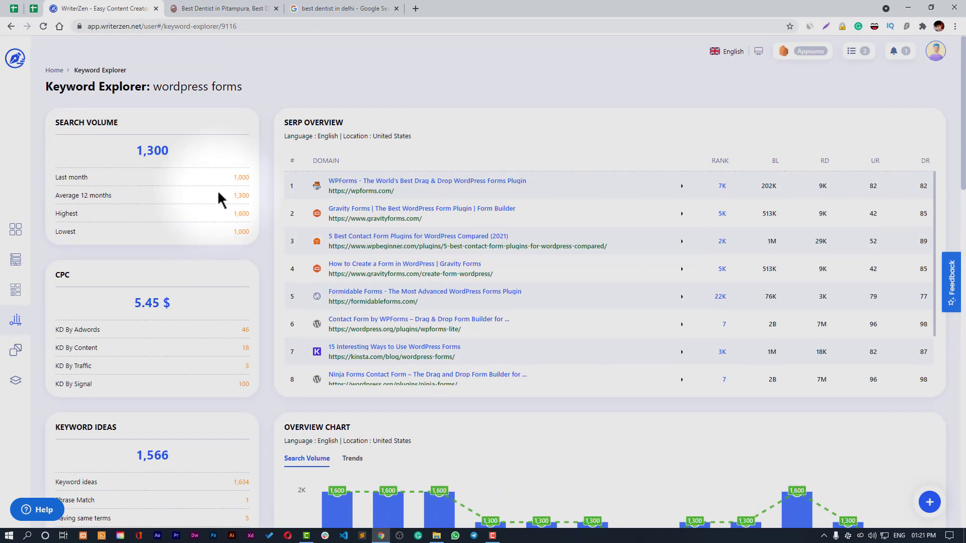
scroll(272, 180, "down", 1)
scroll(271, 180, "down", 3)
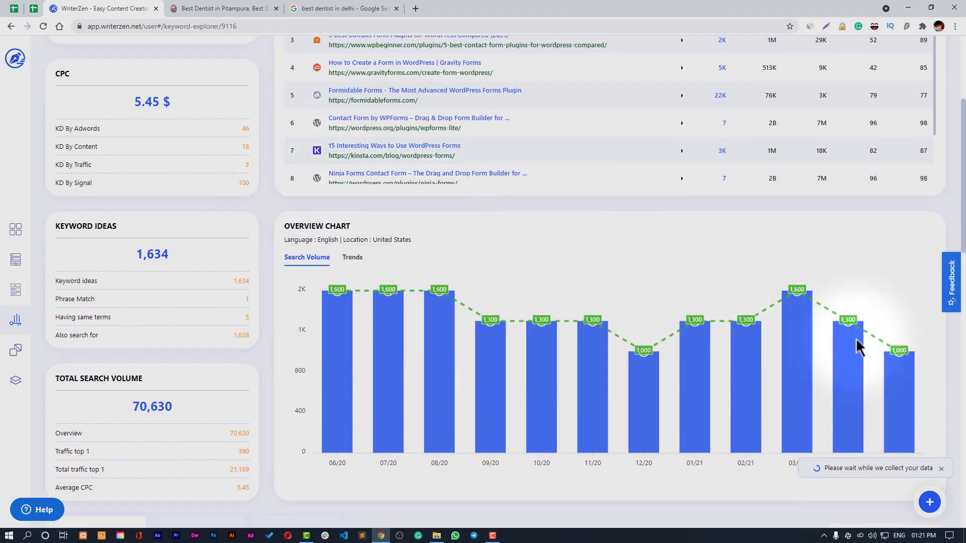
mouse_move(855, 347)
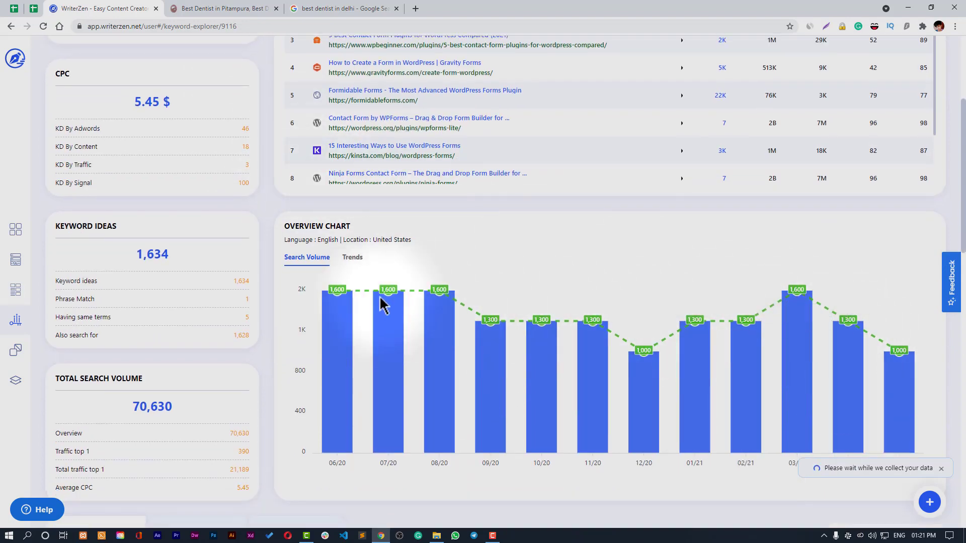
scroll(355, 291, "up", 4)
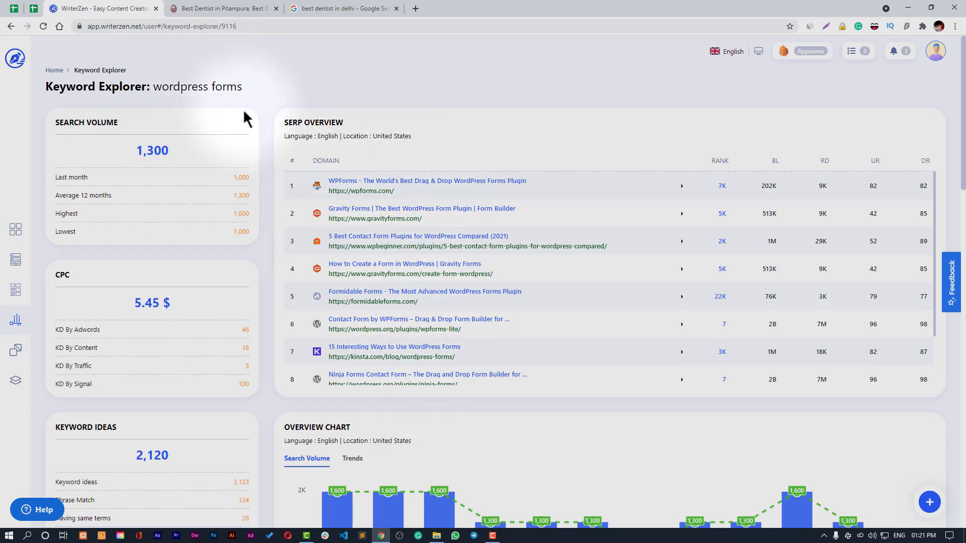
mouse_move(773, 161)
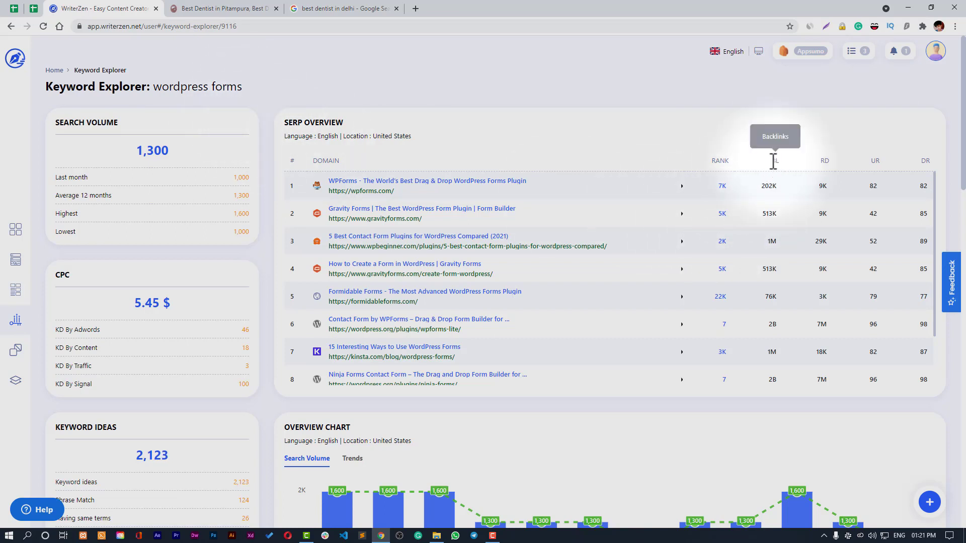
mouse_move(719, 162)
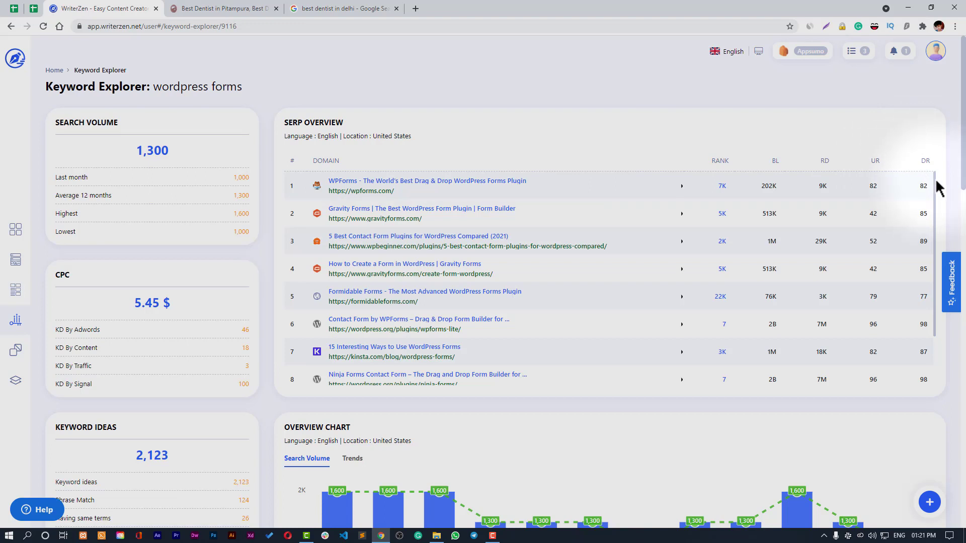
left_click_drag(934, 182, 933, 219)
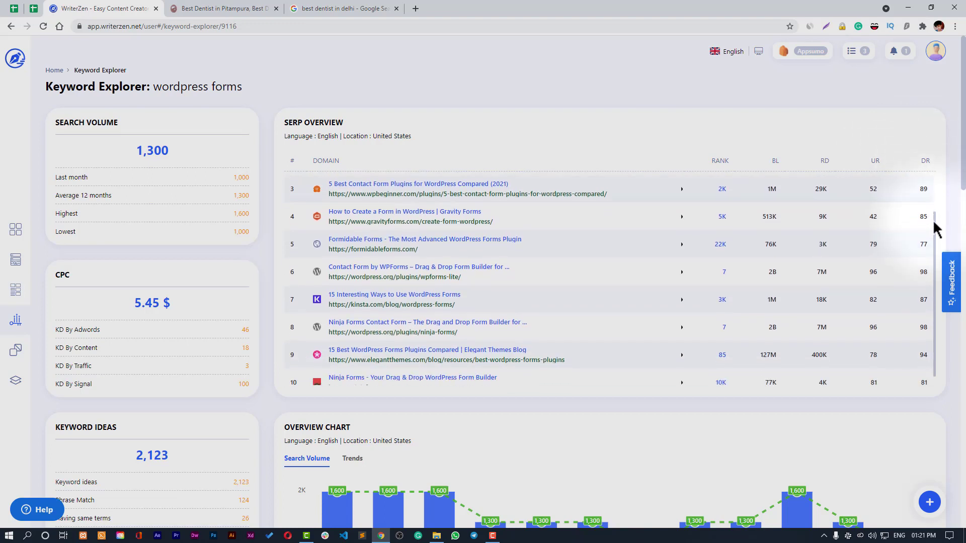
scroll(914, 261, "up", 2)
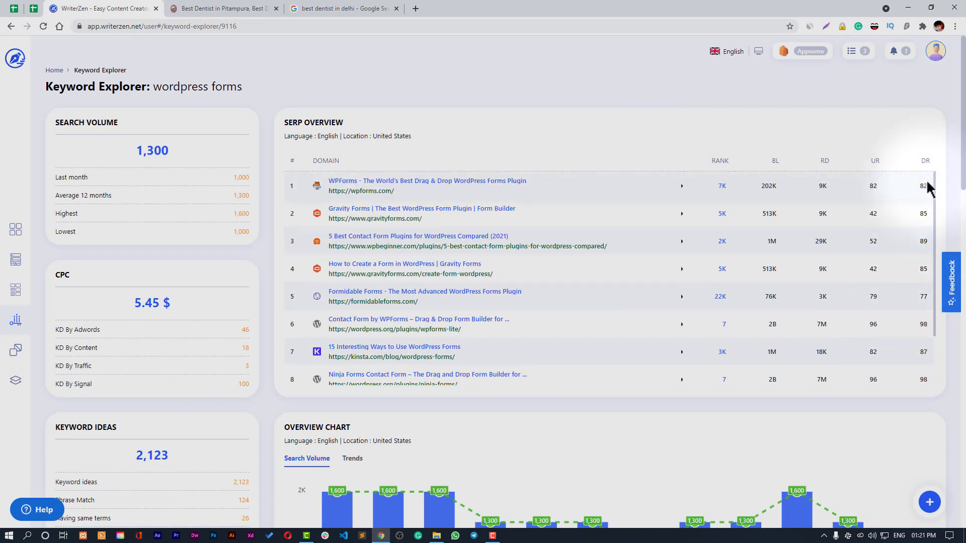
scroll(927, 329, "down", 2)
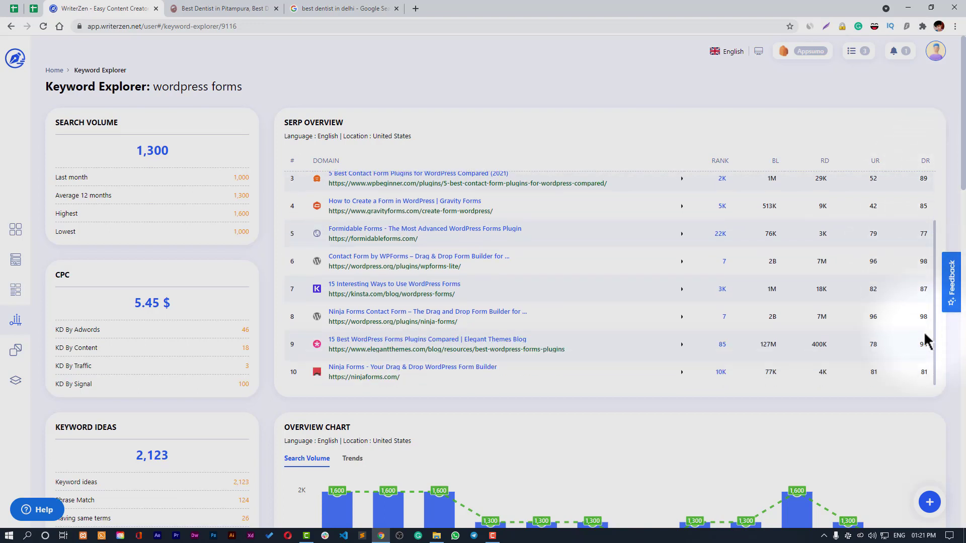
scroll(927, 338, "up", 2)
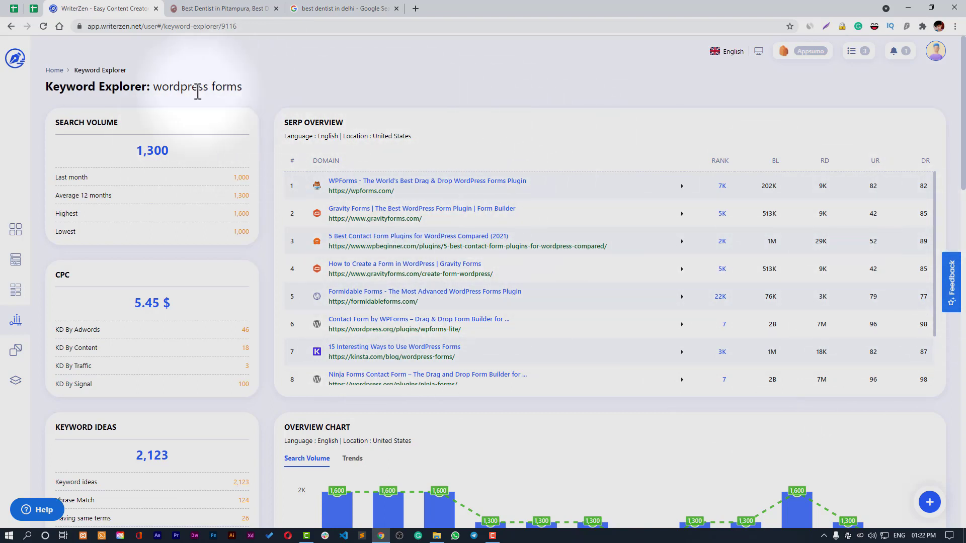
- Scroll down to the Keyword Data table of 2,123 keywords totalling 81,660 volume
scroll(369, 111, "down", 8)
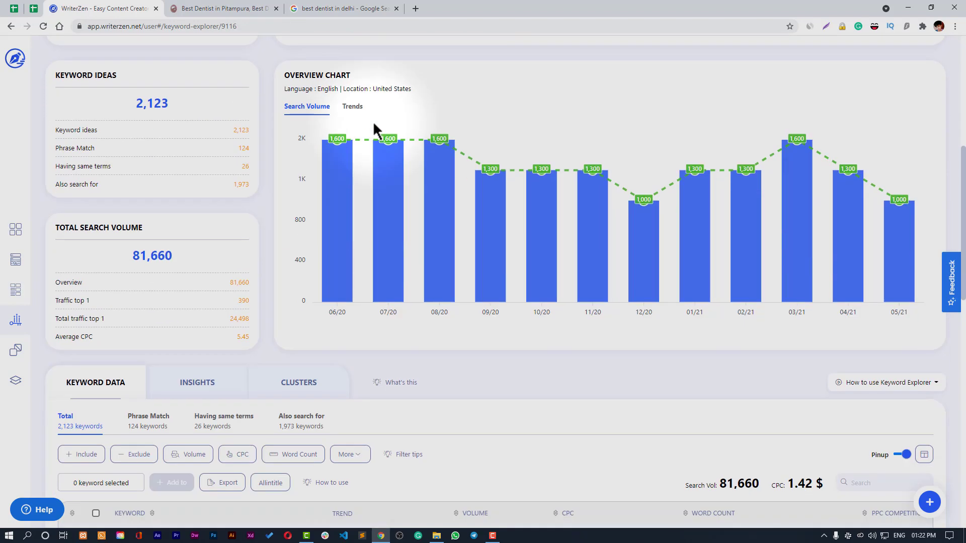
scroll(493, 237, "down", 2)
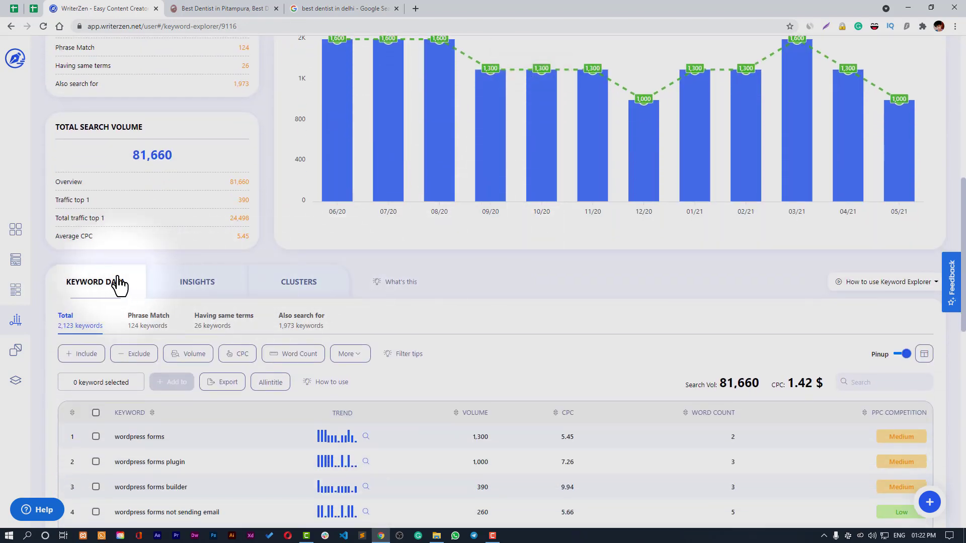
scroll(119, 285, "down", 3)
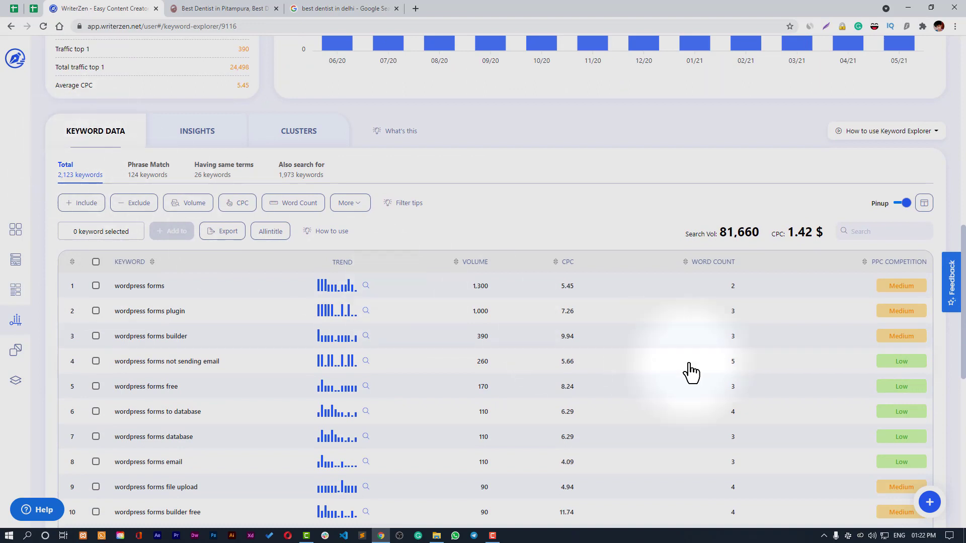
scroll(700, 385, "down", 2)
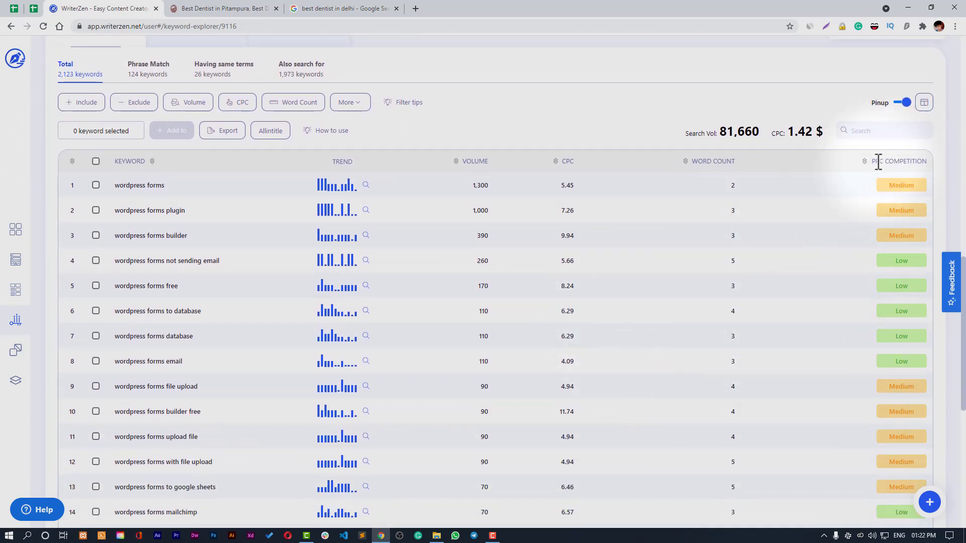
scroll(237, 478, "up", 14)
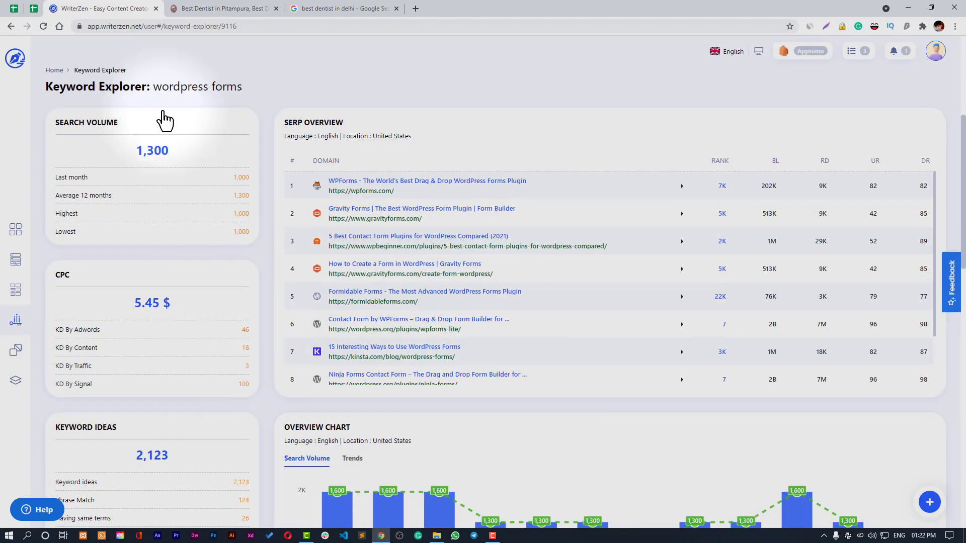
scroll(614, 328, "down", 2)
scroll(776, 397, "down", 10)
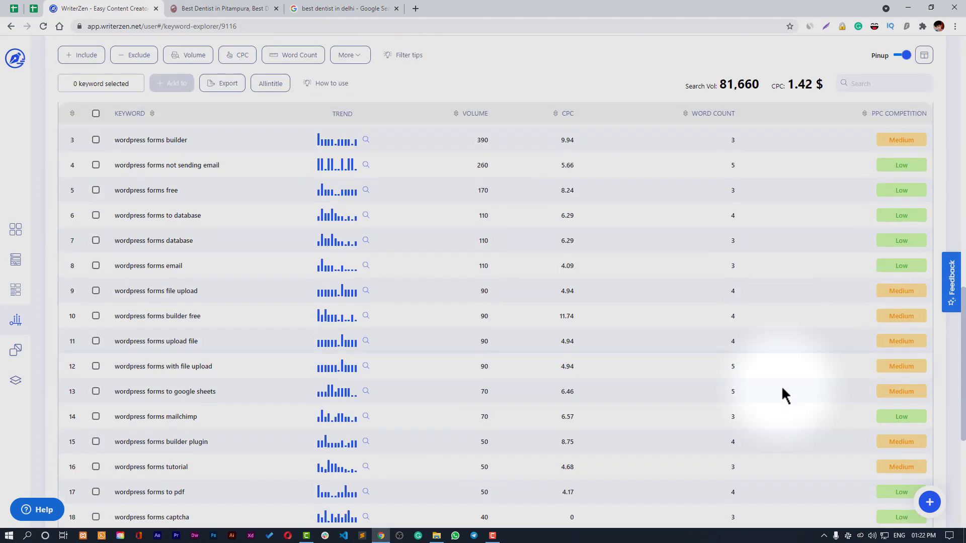
scroll(782, 390, "down", 2)
scroll(903, 362, "up", 6)
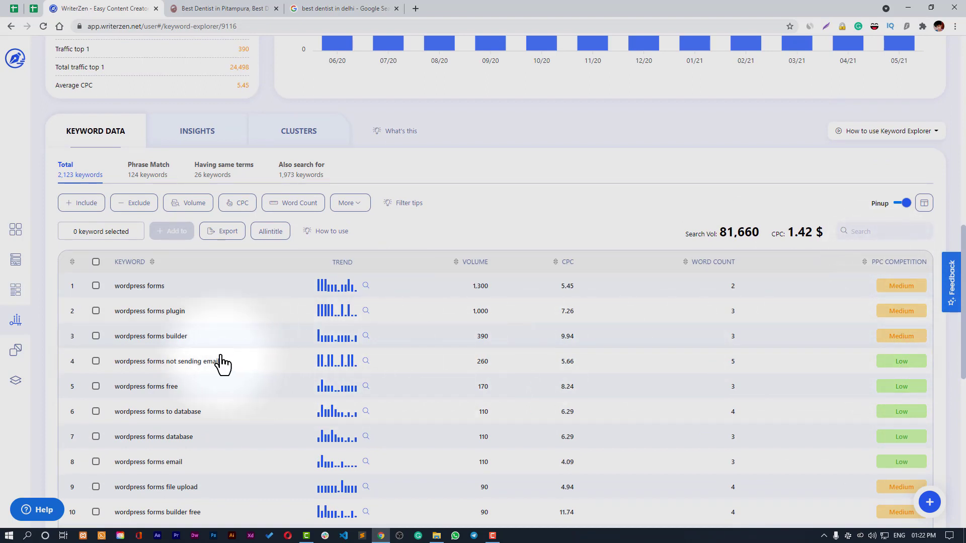
- Expand and then collapse the details for 'wordpress forms builder'
left_click(139, 344)
scroll(225, 352, "down", 3)
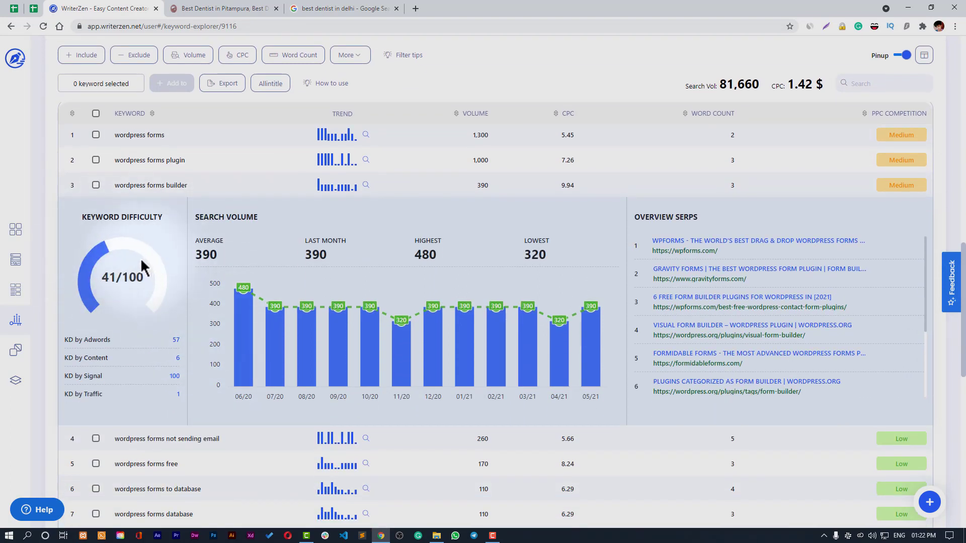
left_click(135, 186)
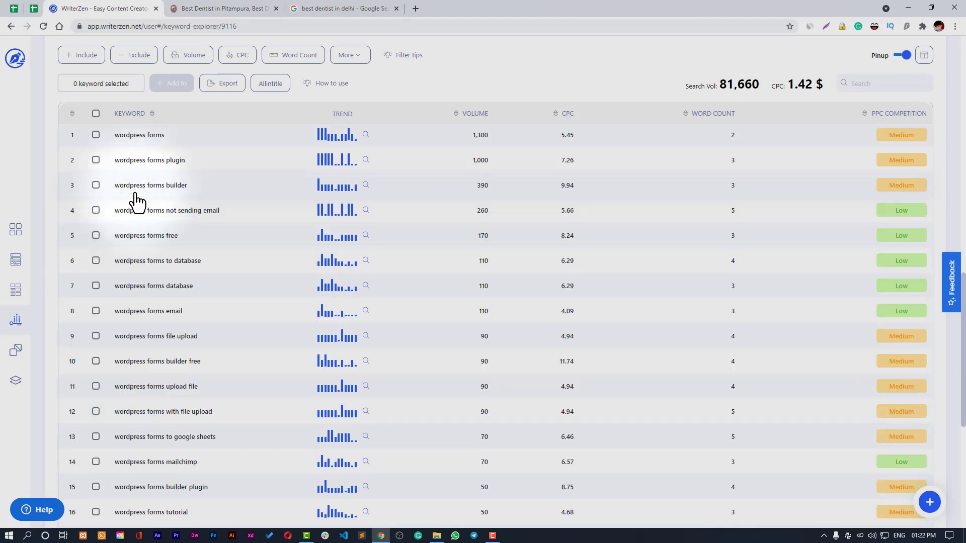
- Inspect the details for 'wordpress forms not sending email', then collapse them
left_click(136, 212)
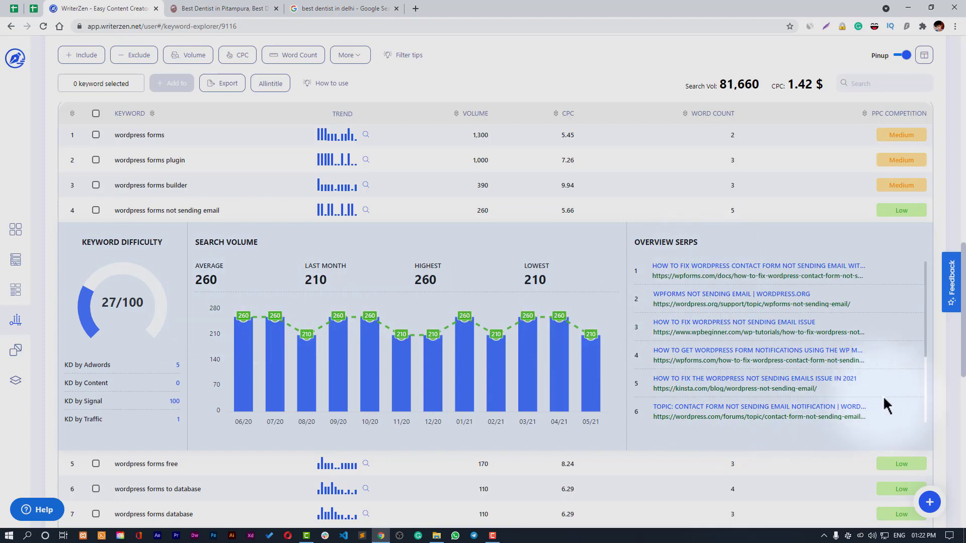
scroll(885, 396, "up", 9)
scroll(889, 418, "down", 7)
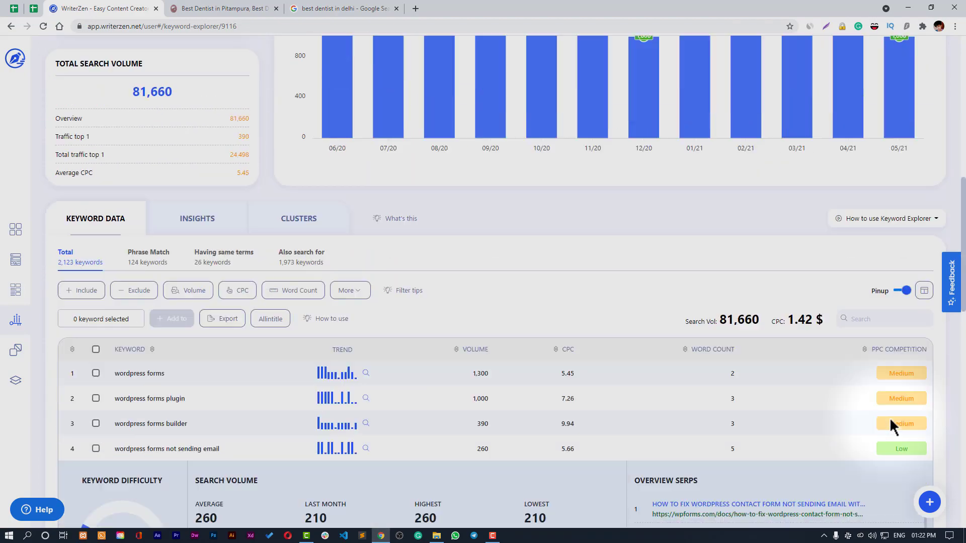
scroll(892, 431, "down", 1)
scroll(922, 433, "down", 4)
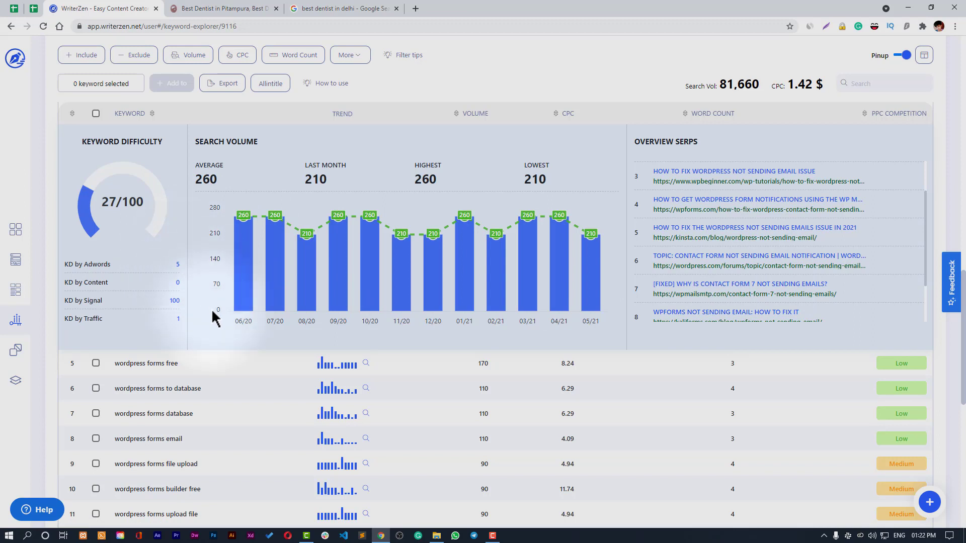
scroll(211, 309, "up", 1)
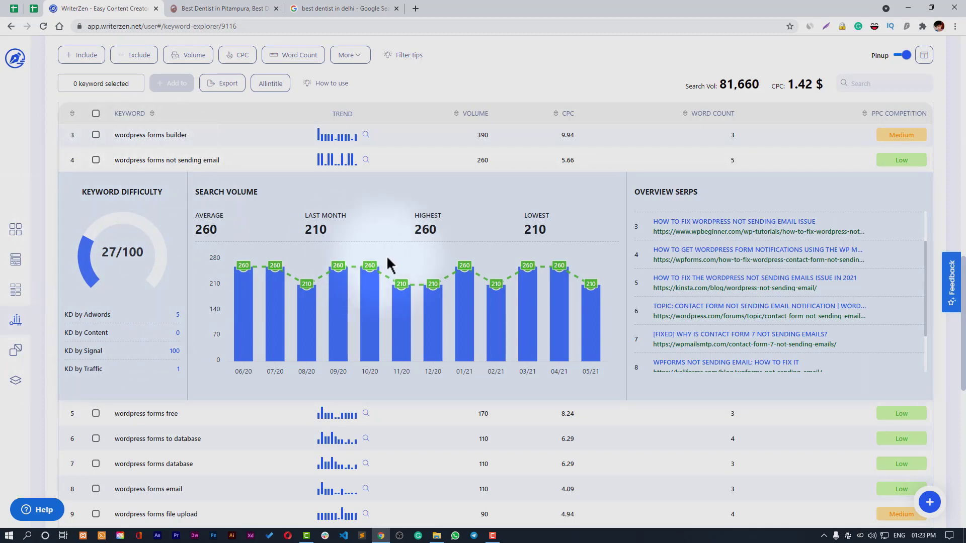
left_click(125, 162)
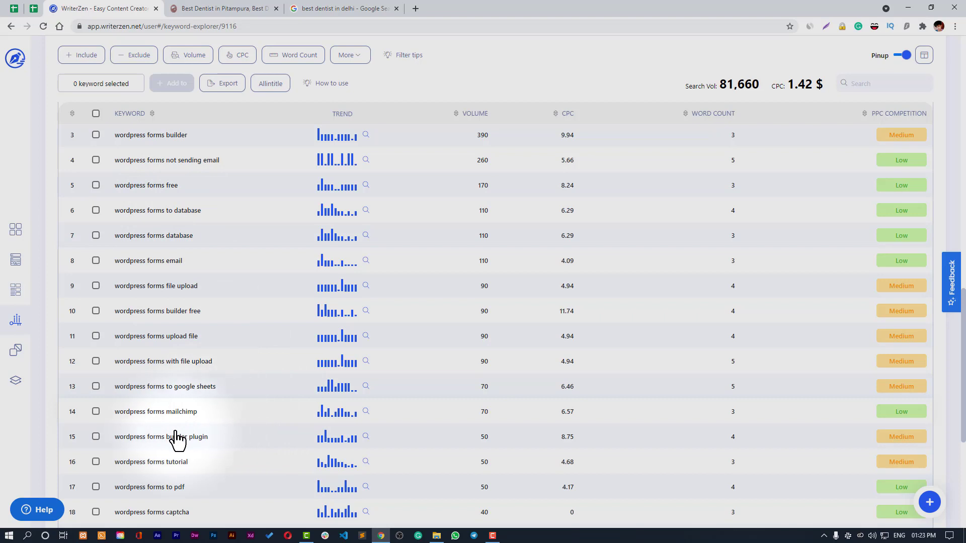
- Review 'wordpress forms to pdf' details (difficulty 31/100, average volume 50), then collapse them
scroll(167, 417, "down", 3)
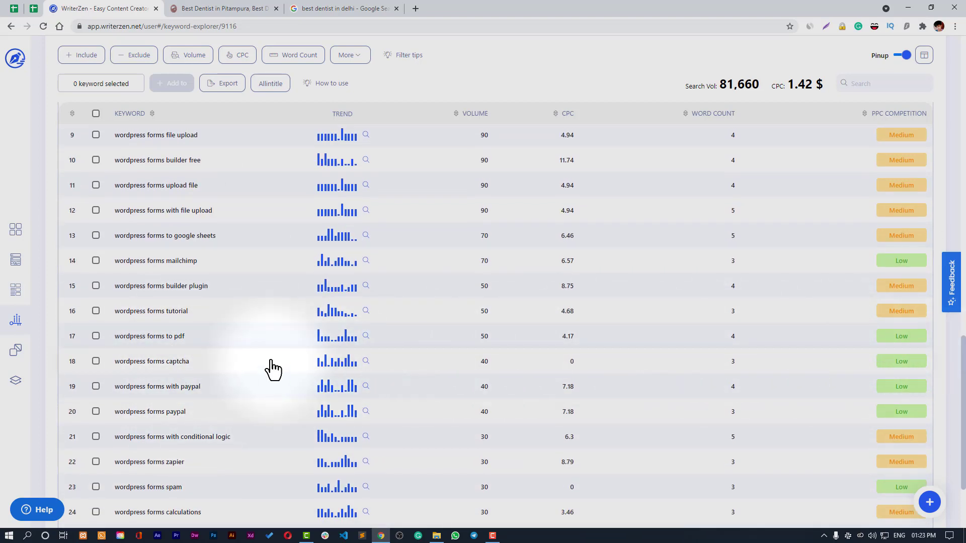
left_click(178, 344)
scroll(270, 355, "down", 3)
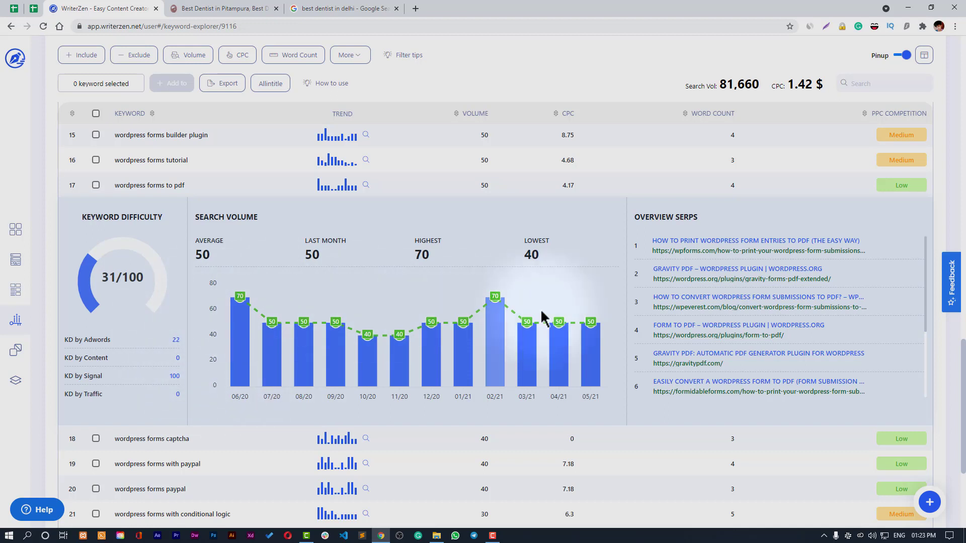
left_click(135, 188)
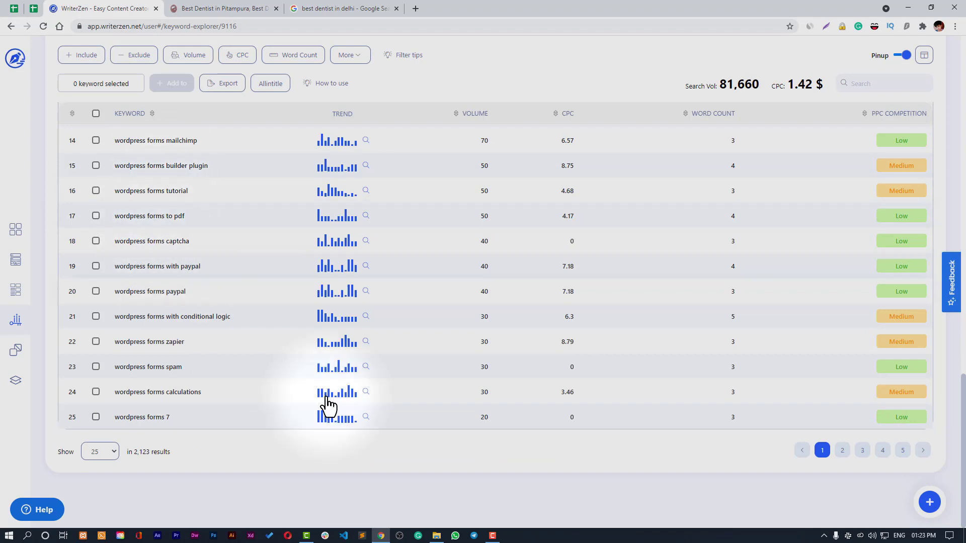
- Tick the keywords wordpress forms to pdf, captcha and spam
left_click(95, 217)
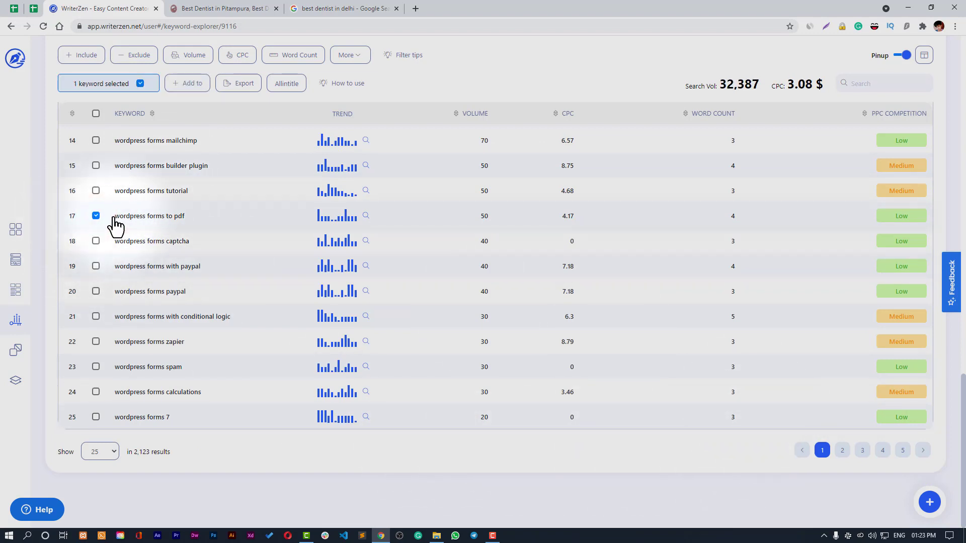
left_click(96, 241)
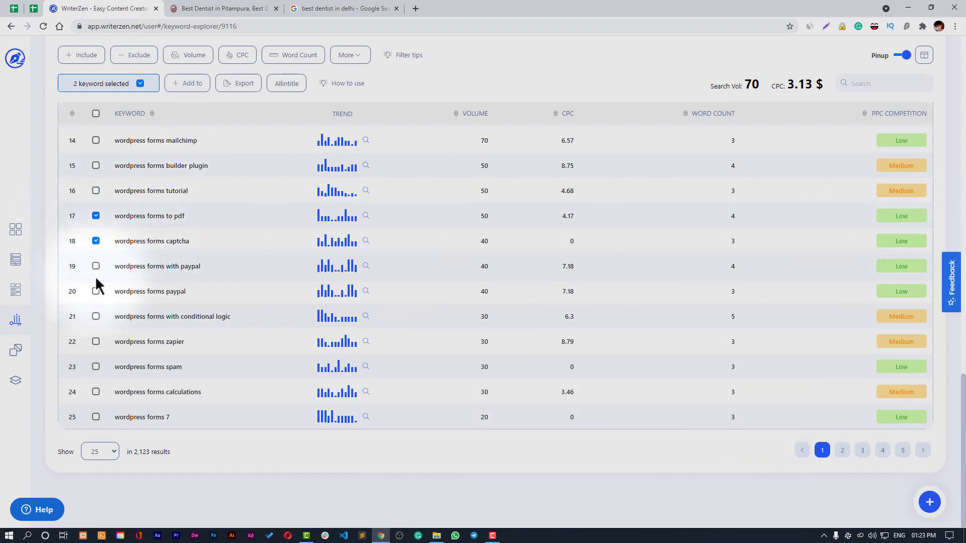
left_click(96, 366)
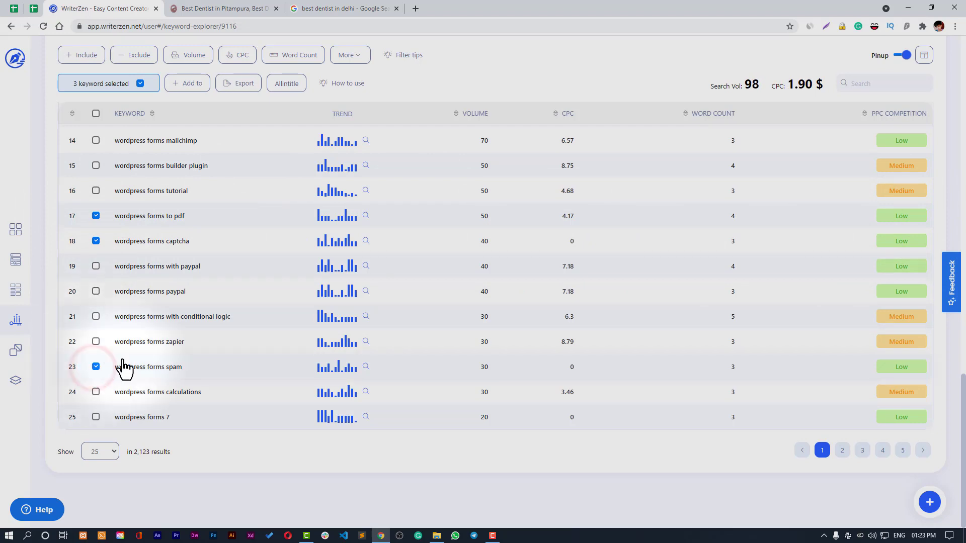
scroll(125, 276, "up", 4)
scroll(318, 204, "up", 2)
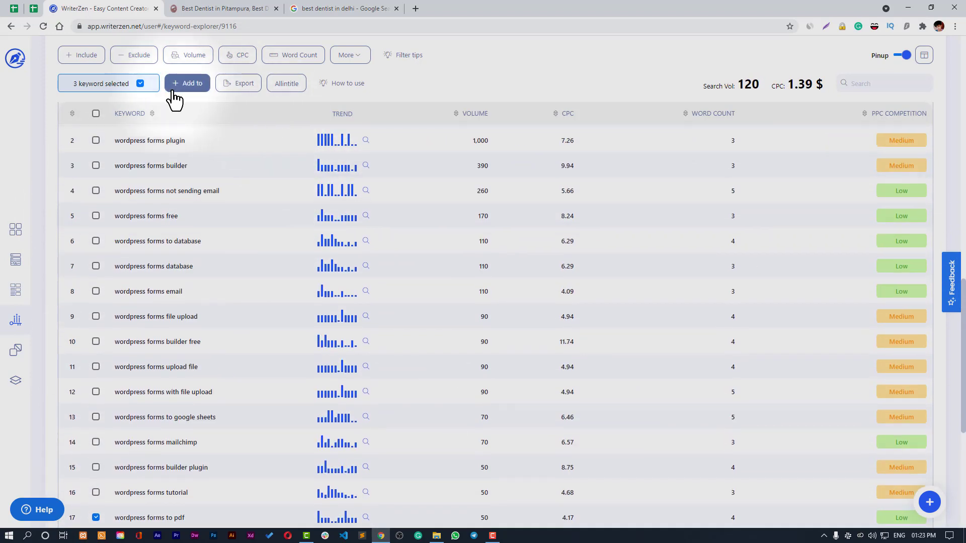
- Add the three selected keywords to the existing list Testing List v1
left_click(177, 89)
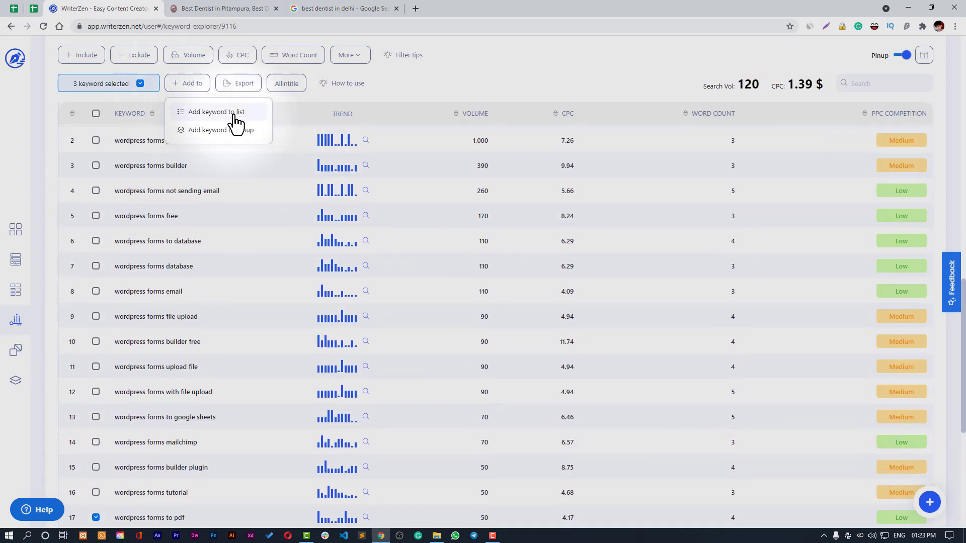
left_click(234, 116)
left_click(450, 259)
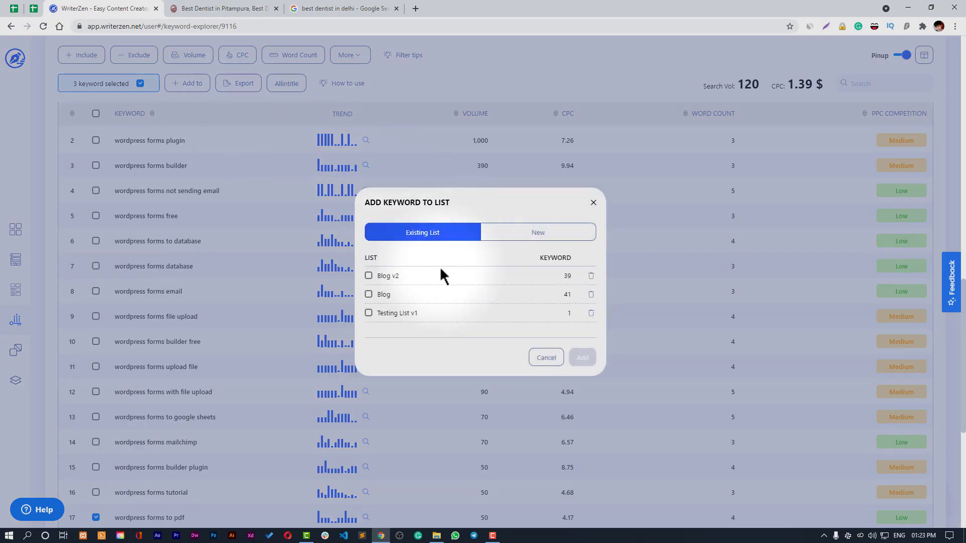
left_click(522, 251)
left_click(409, 297)
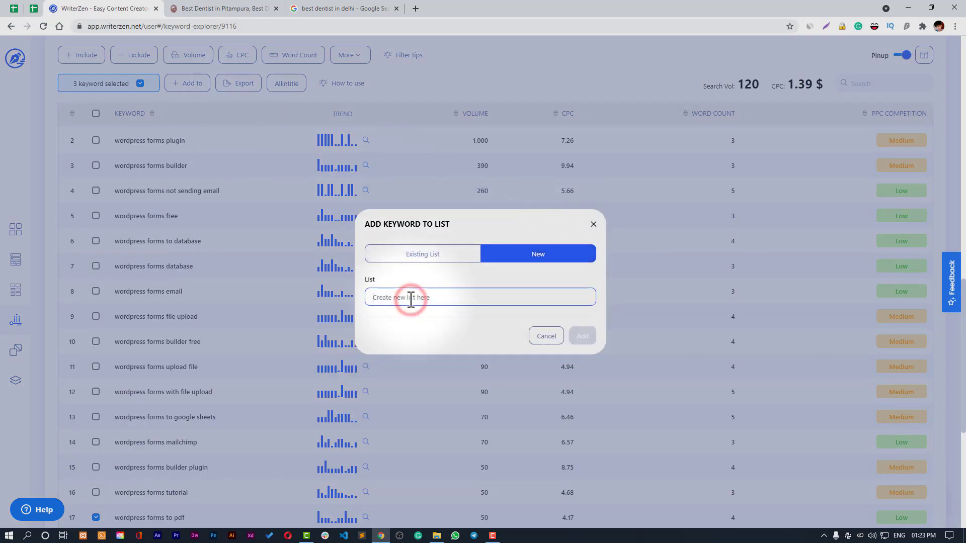
left_click(445, 254)
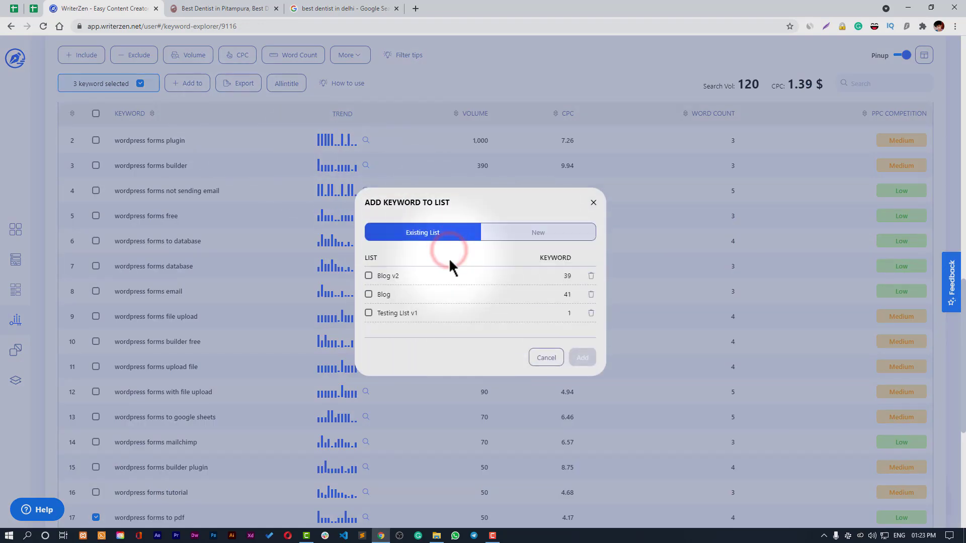
left_click(368, 314)
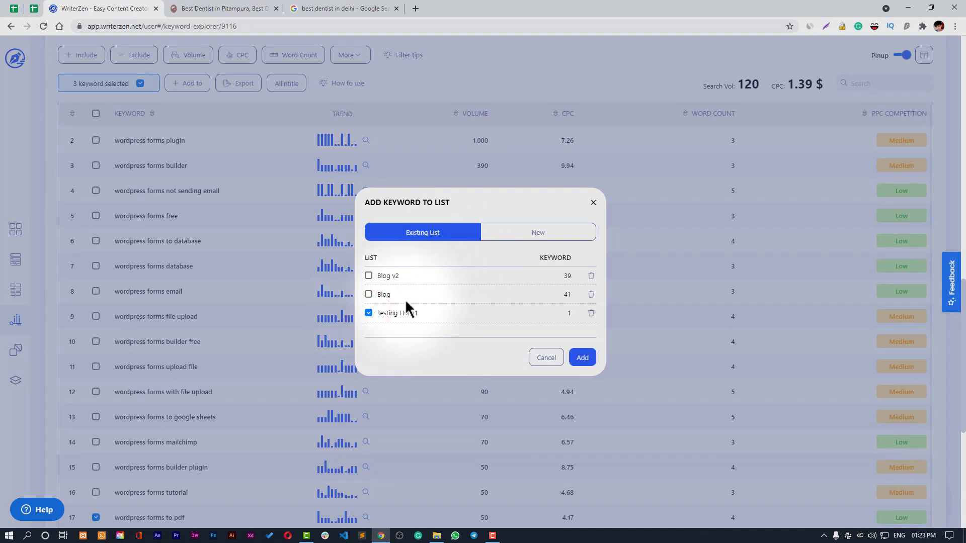
left_click(583, 359)
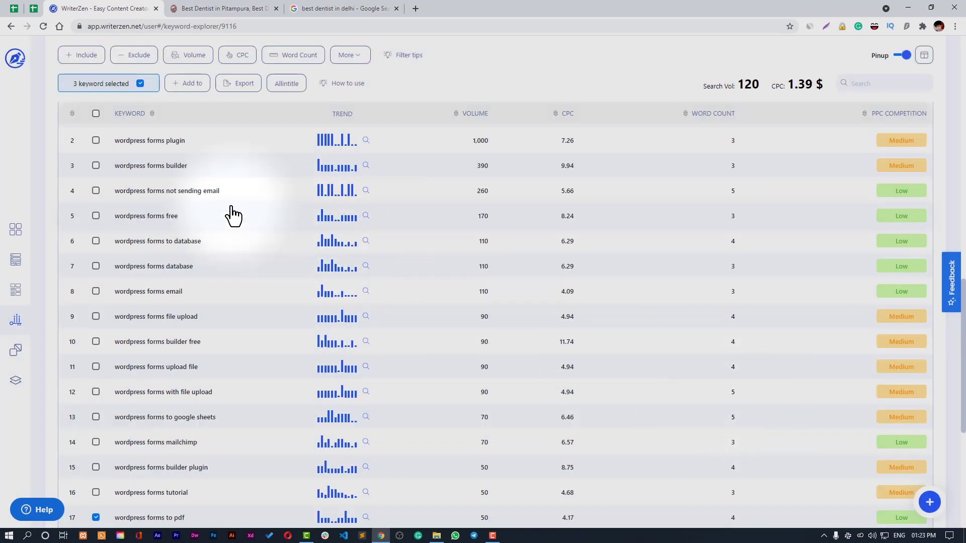
- Enter 'database' as an Include keyword filter
scroll(241, 214, "up", 5)
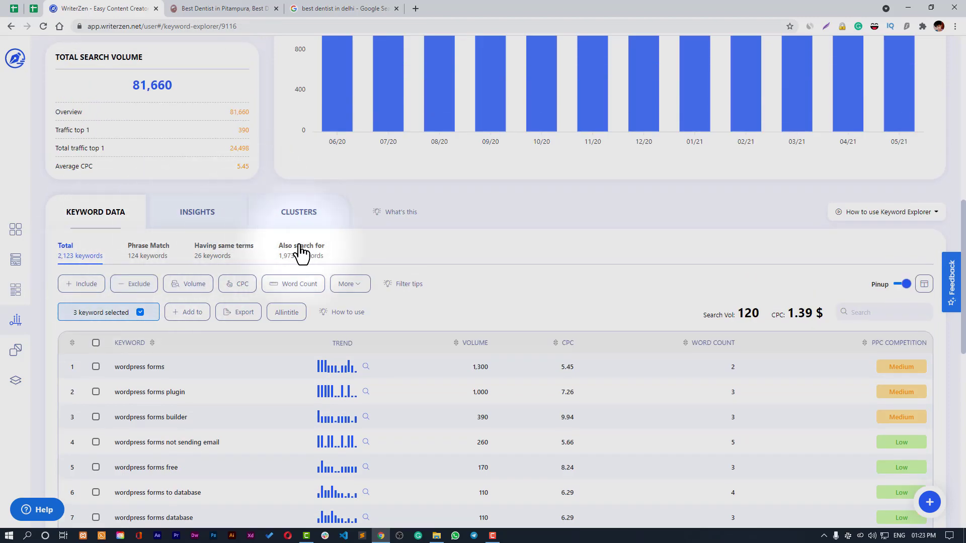
scroll(232, 399, "down", 3)
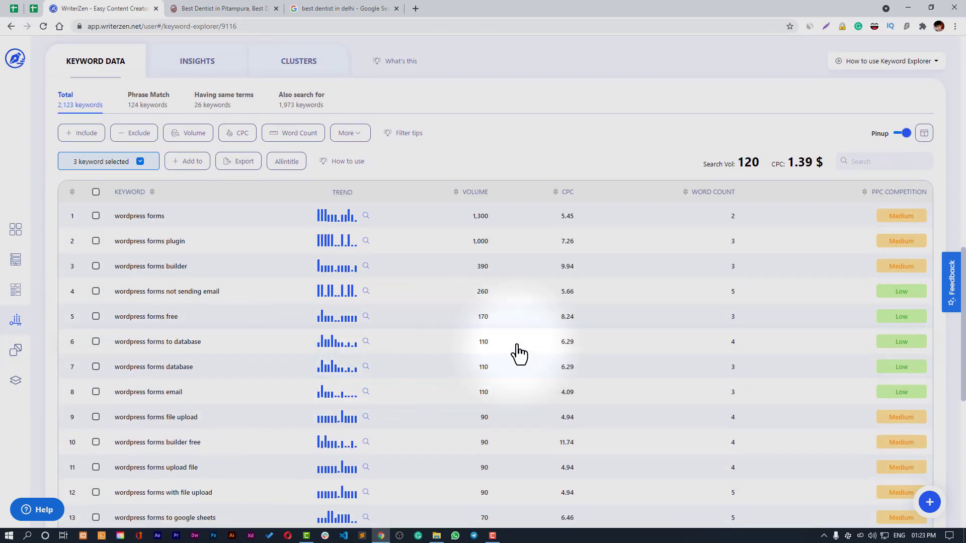
scroll(559, 388, "up", 2)
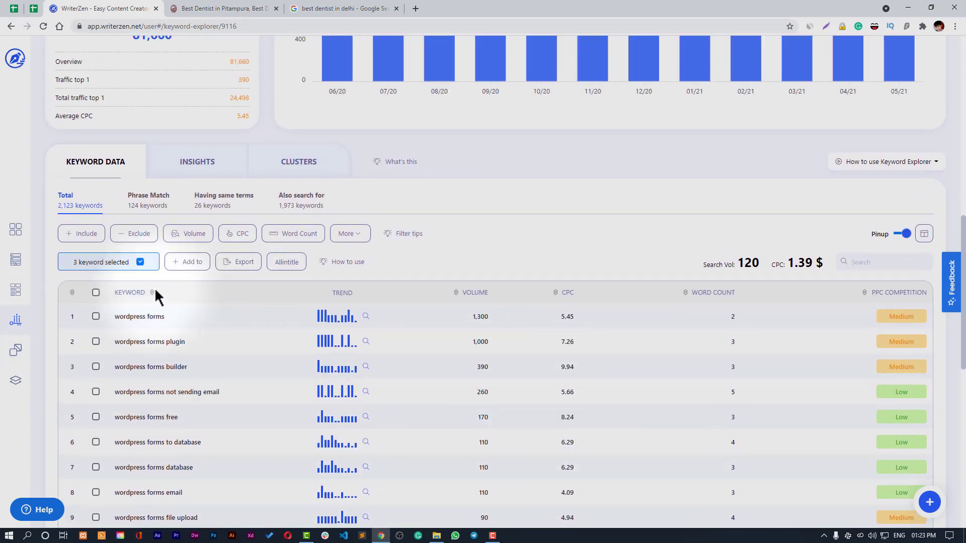
left_click(92, 238)
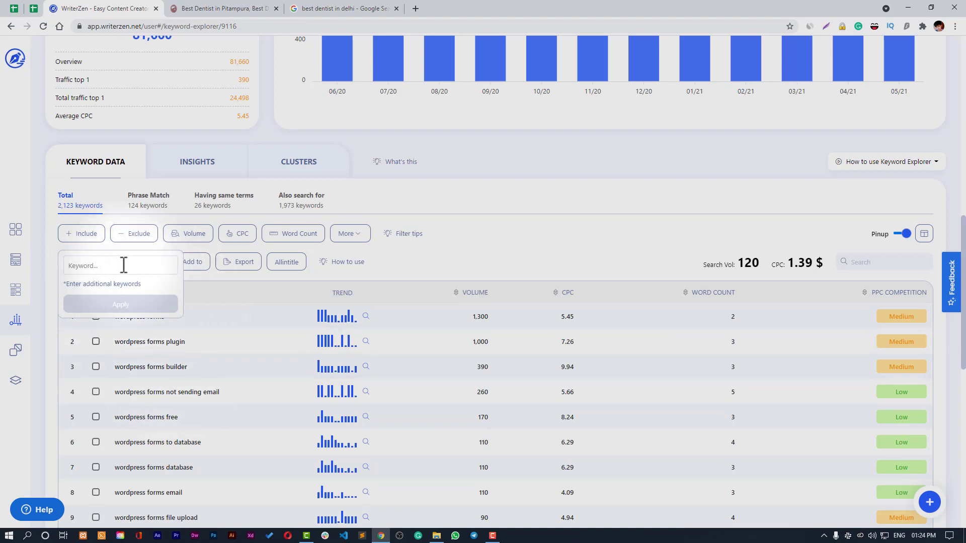
left_click(85, 265)
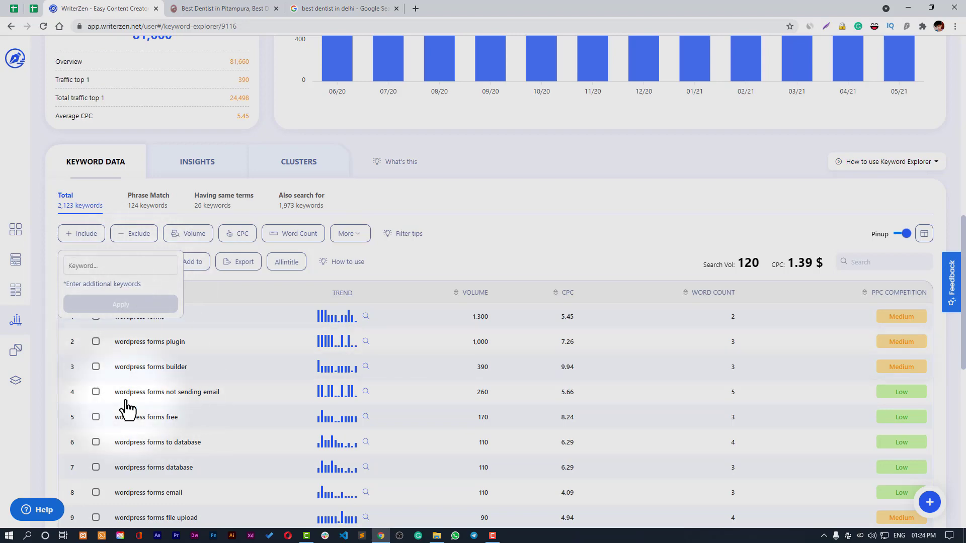
scroll(242, 431, "down", 4)
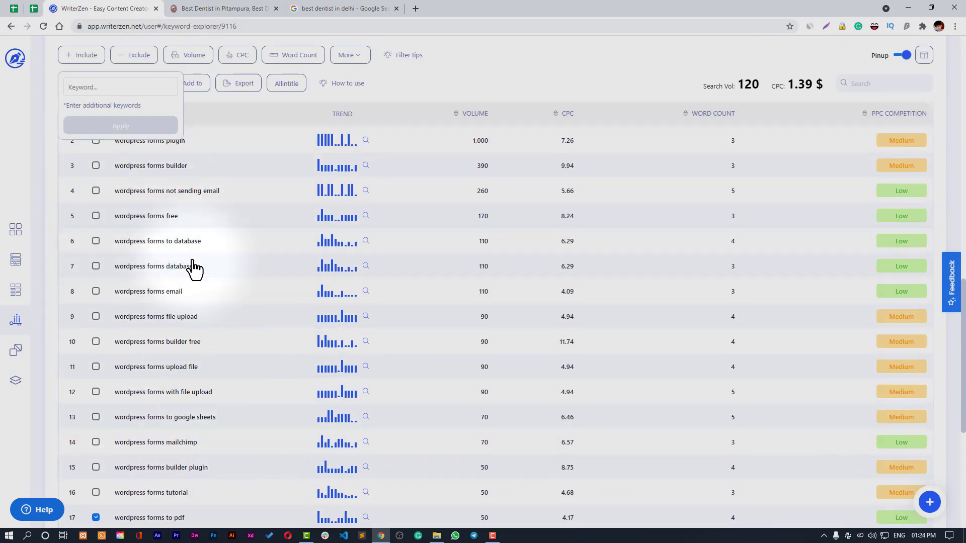
scroll(194, 312, "up", 2)
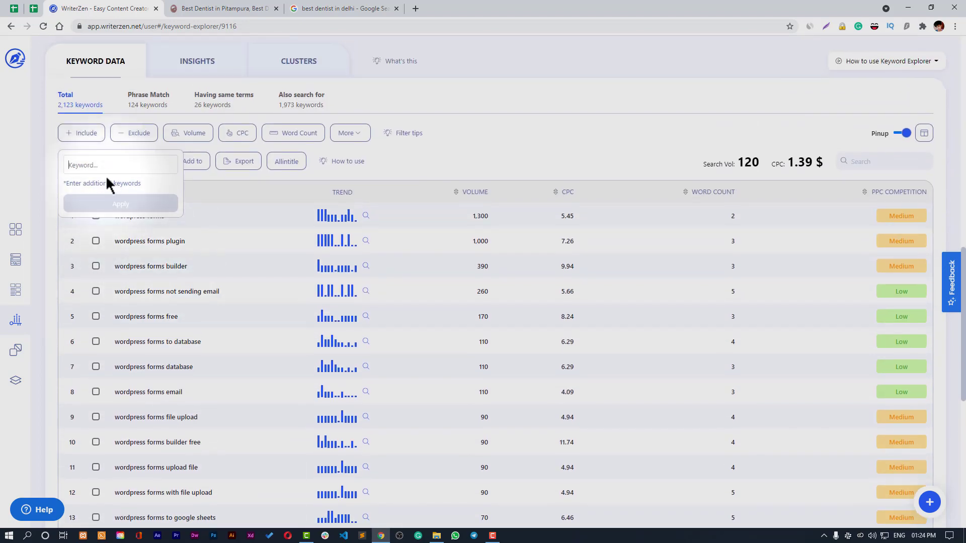
type("database")
key("Return")
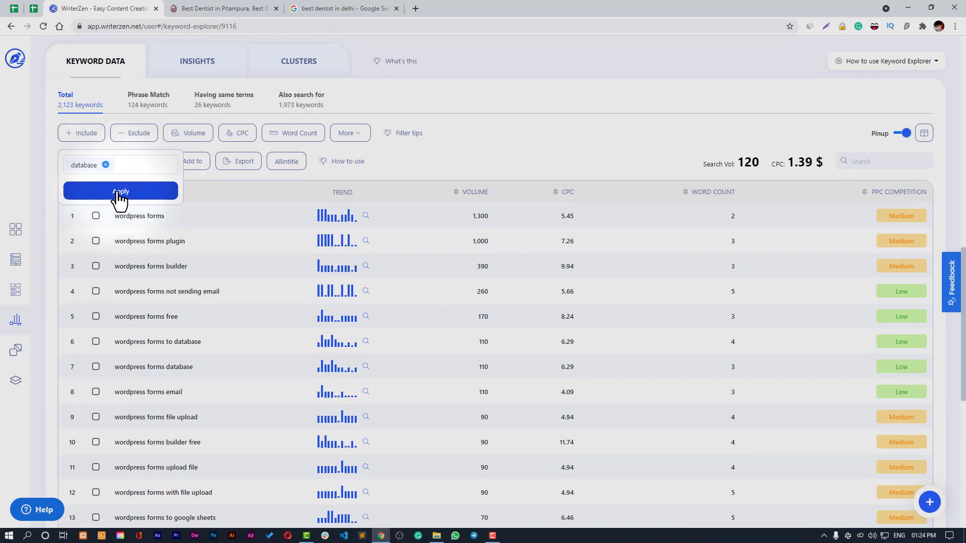
- Apply the include filter and browse the 27 matching 'database' keywords
left_click(119, 191)
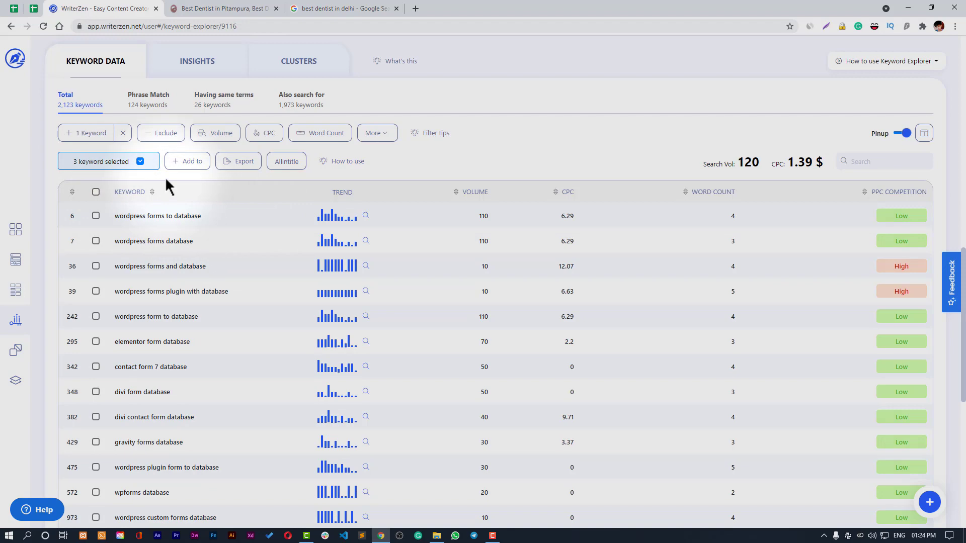
scroll(189, 282, "down", 6)
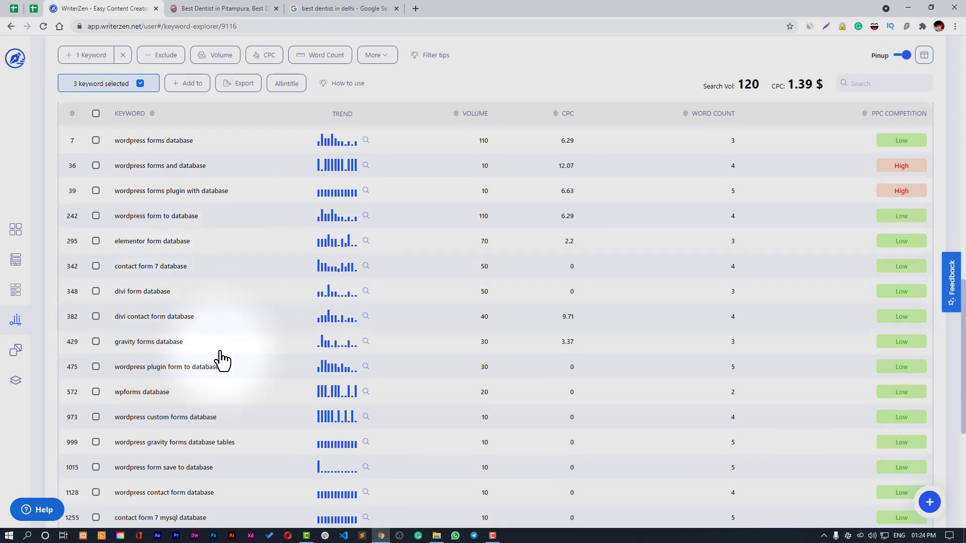
scroll(166, 332, "down", 3)
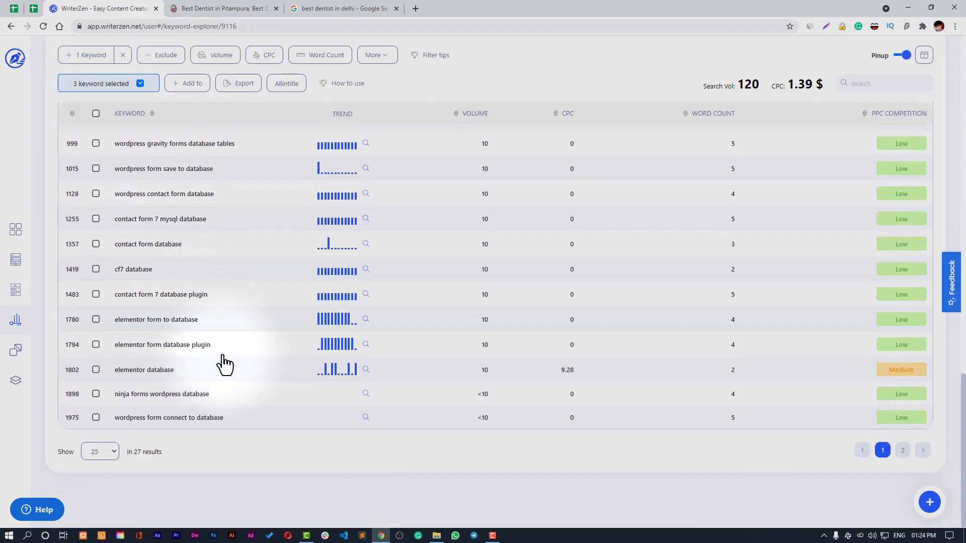
scroll(223, 363, "up", 10)
scroll(224, 363, "up", 6)
scroll(155, 397, "down", 3)
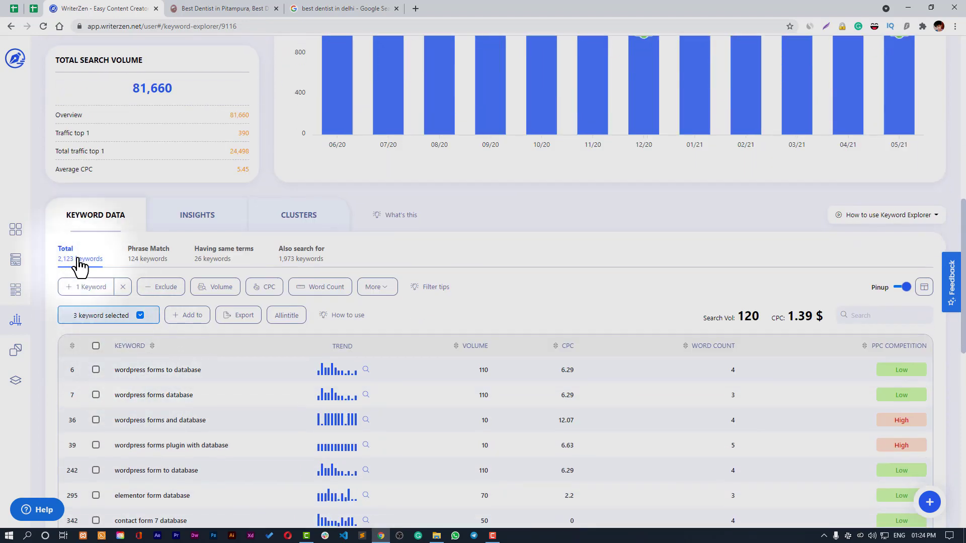
scroll(192, 410, "down", 6)
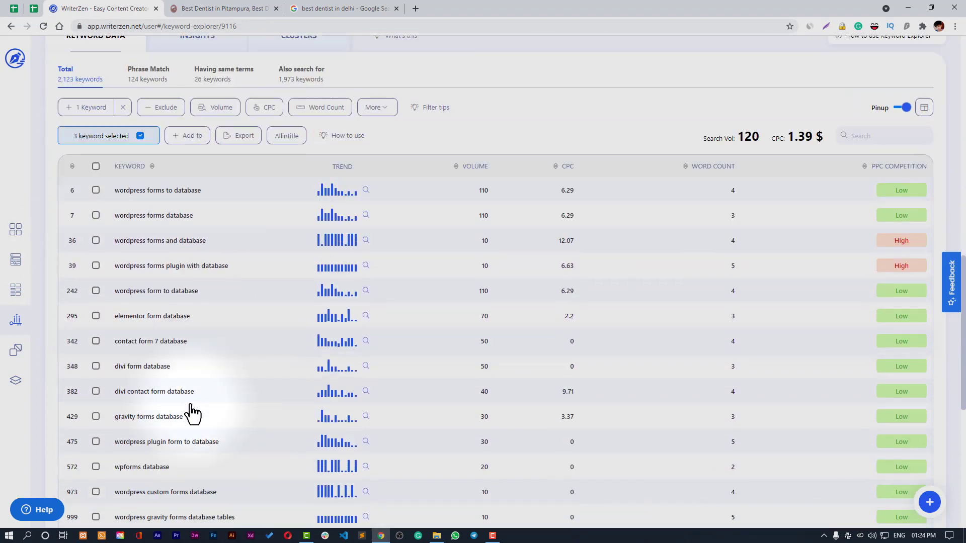
scroll(190, 410, "up", 3)
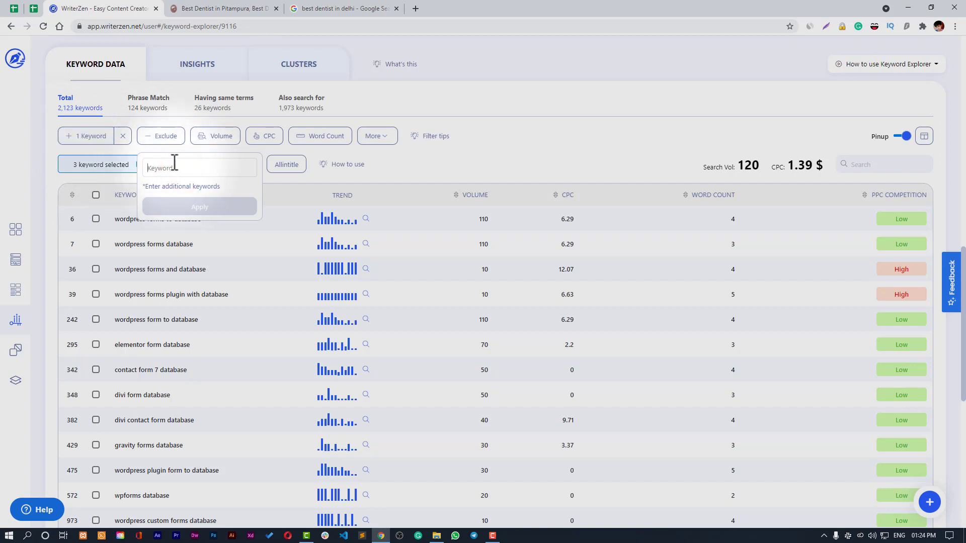
- Replace the include filter with an Exclude filter for 'database' and apply it
left_click(120, 139)
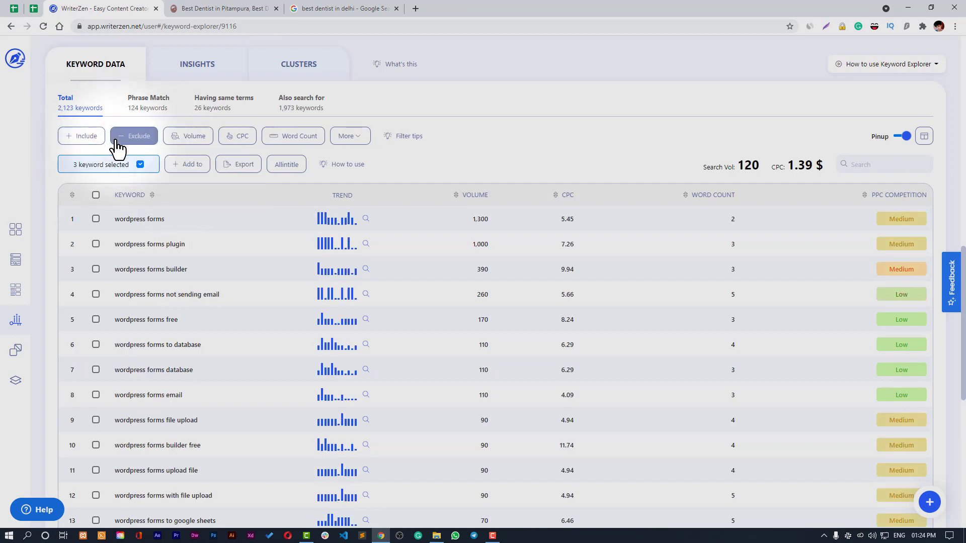
left_click(123, 141)
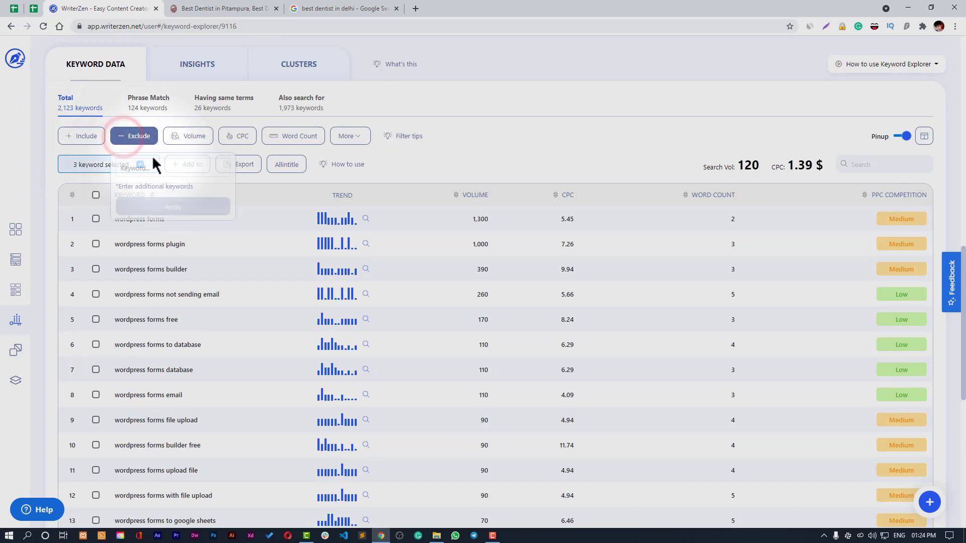
left_click(192, 170)
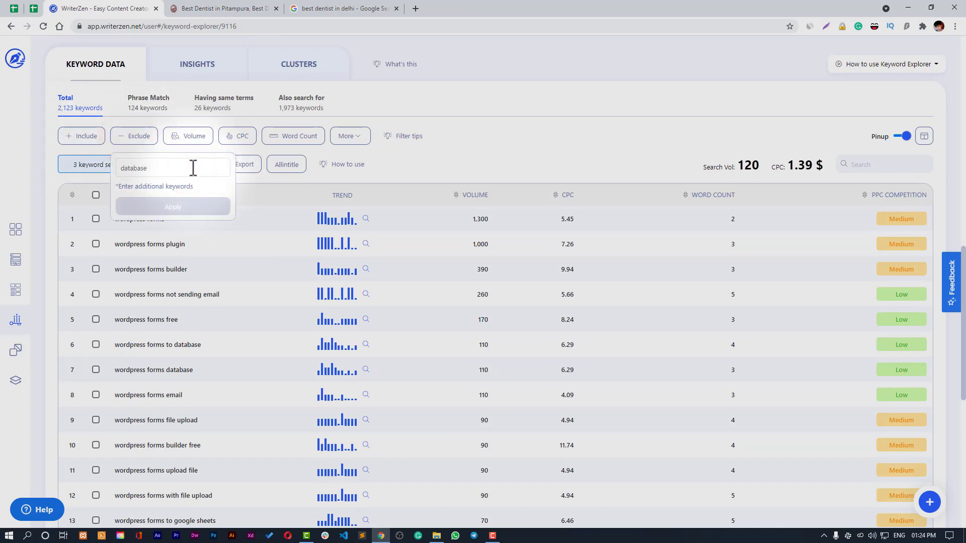
type("database")
key("Return")
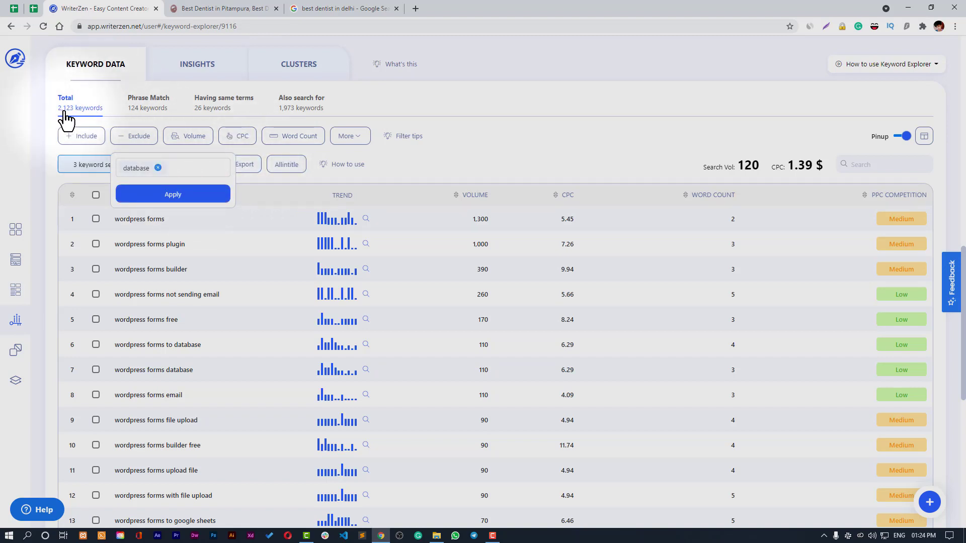
left_click(185, 196)
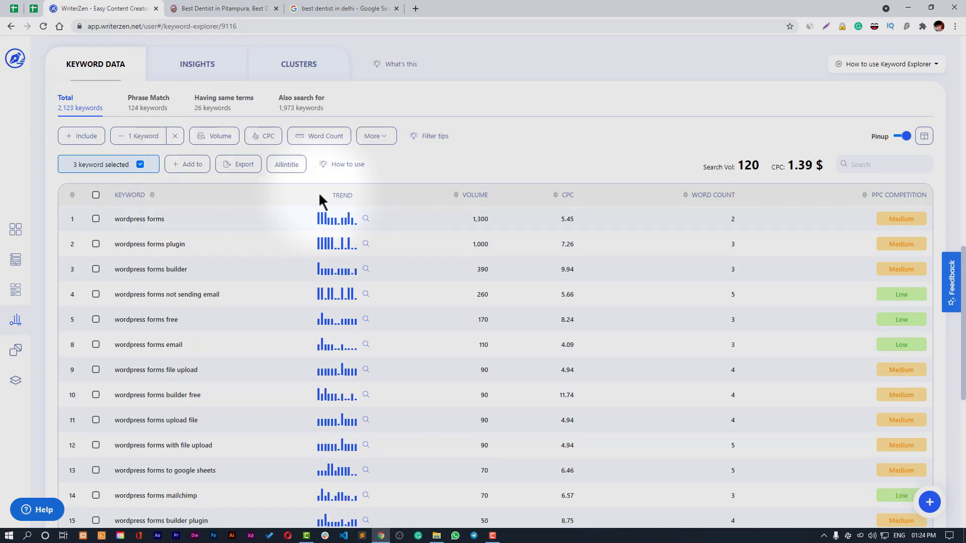
- Scroll through the 2,096 remaining keywords, with to pdf, captcha and spam still checked
scroll(347, 212, "down", 8)
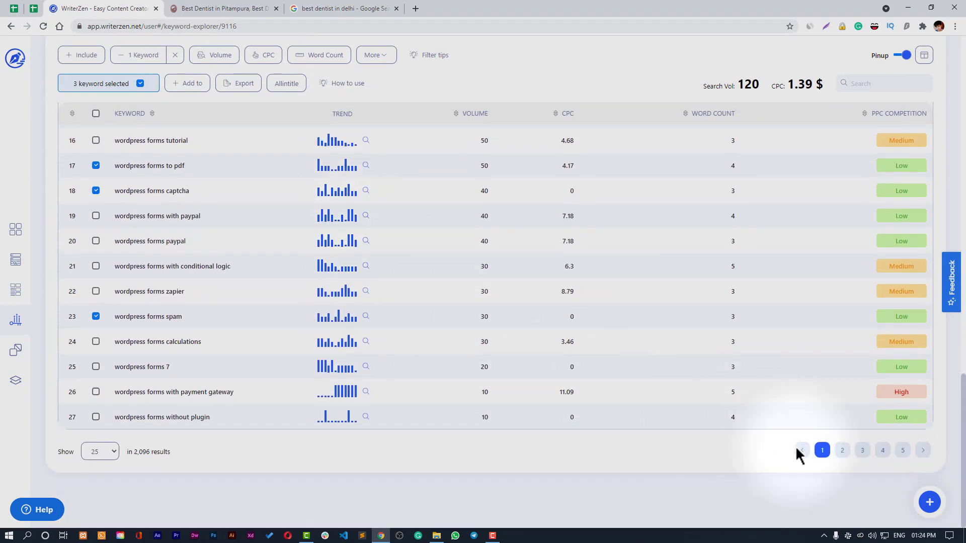
scroll(492, 403, "up", 8)
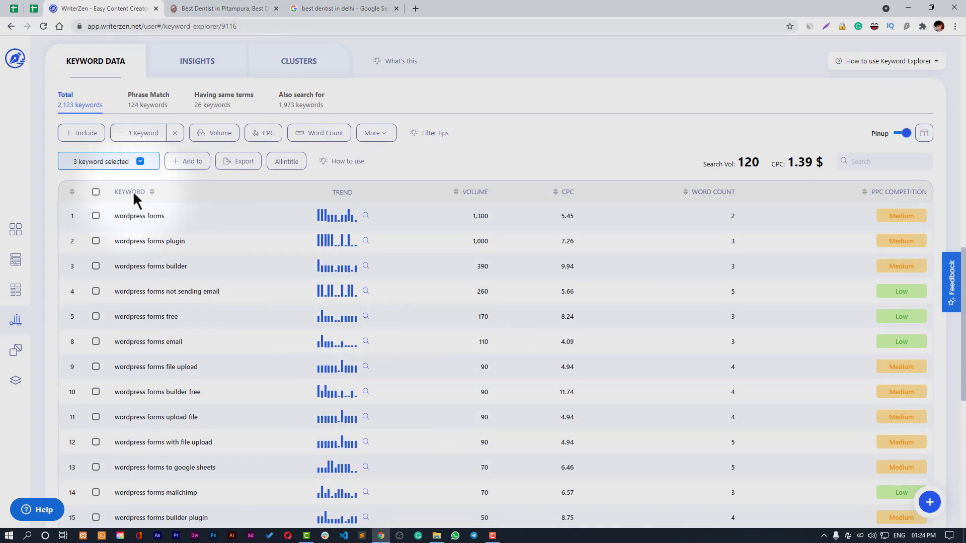
scroll(262, 247, "down", 6)
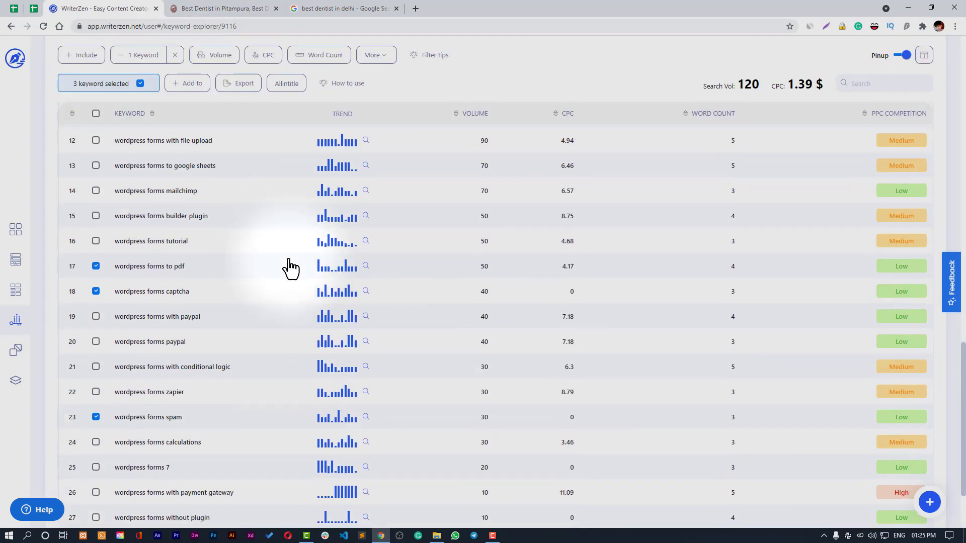
scroll(242, 191, "up", 4)
scroll(250, 206, "up", 3)
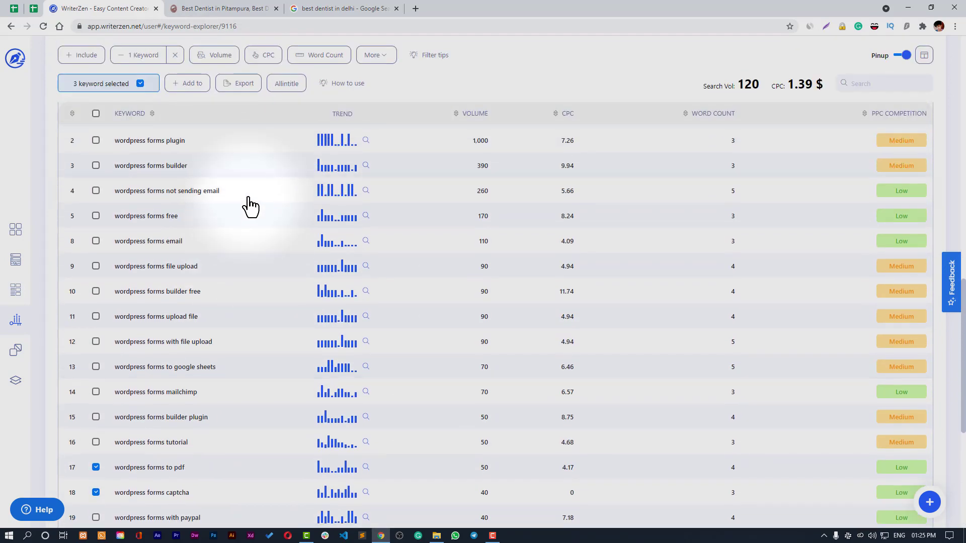
scroll(774, 425, "down", 5)
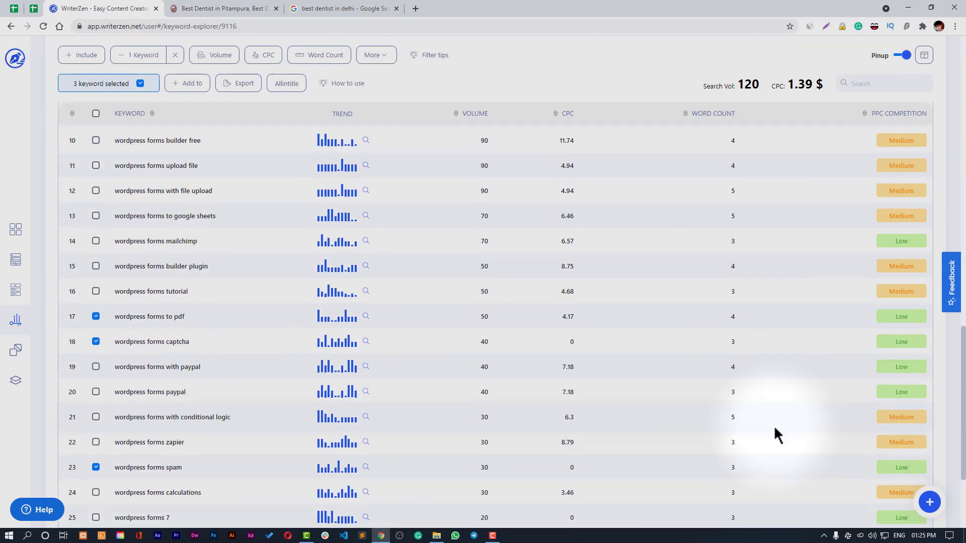
scroll(759, 423, "up", 5)
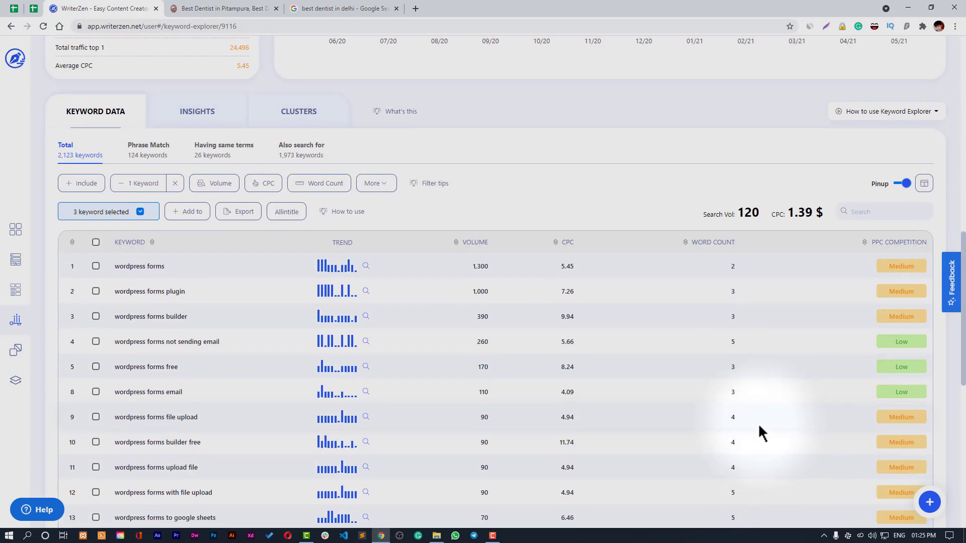
left_click(223, 196)
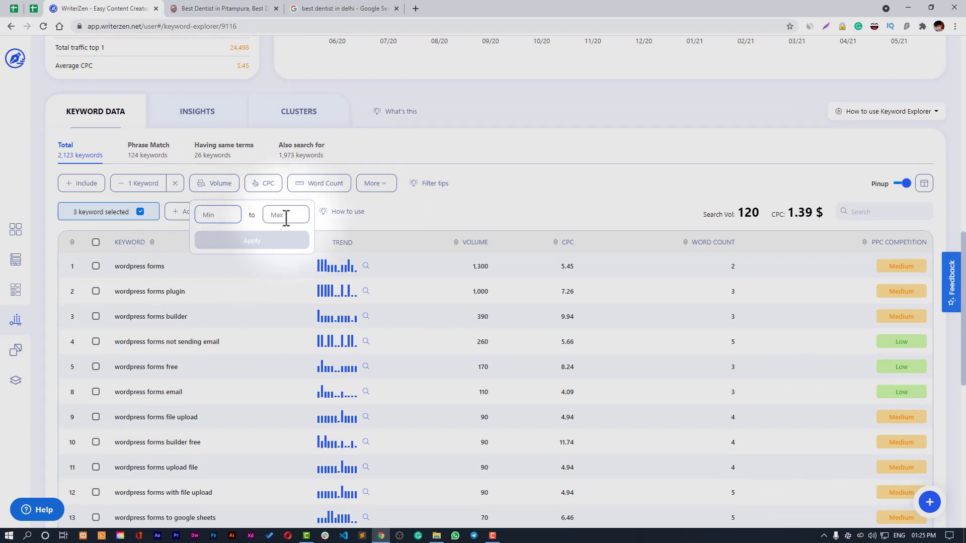
left_click(226, 191)
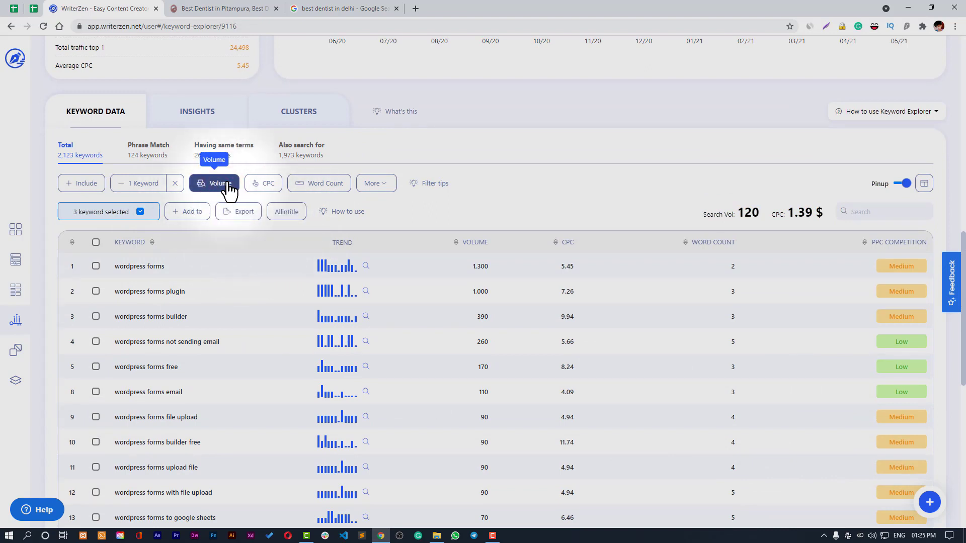
left_click(319, 191)
left_click(374, 185)
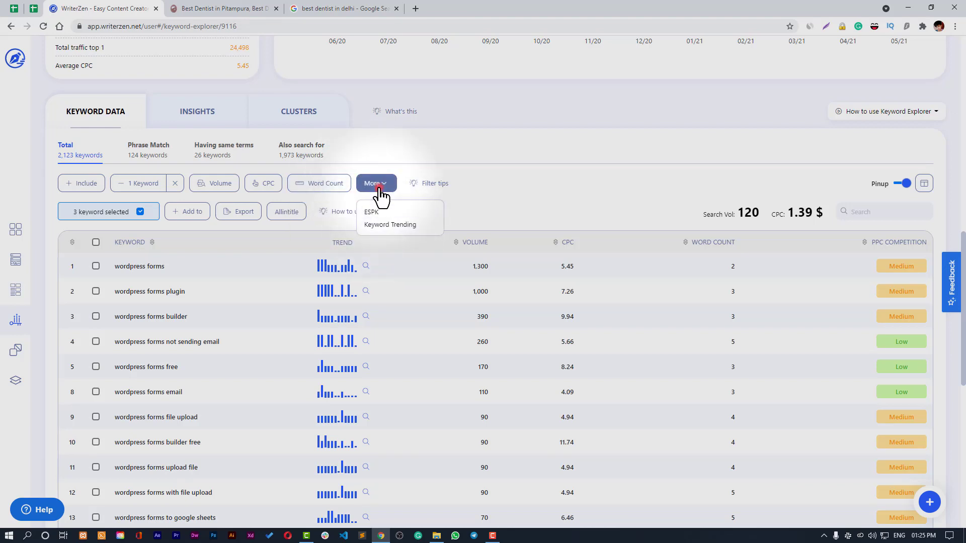
left_click(430, 187)
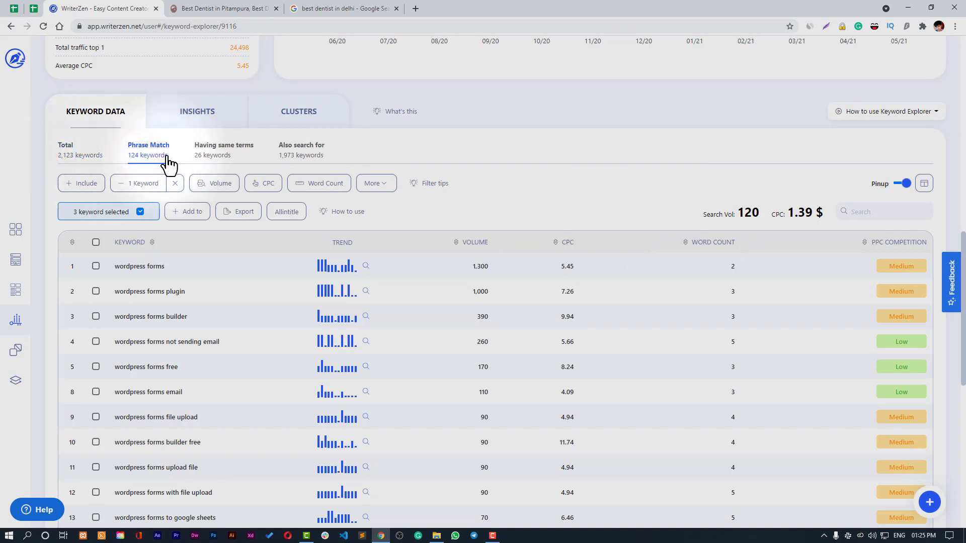
- Switch the keyword data to 'Also search for' and browse the 1,973 related keywords like gravity forms
left_click(217, 156)
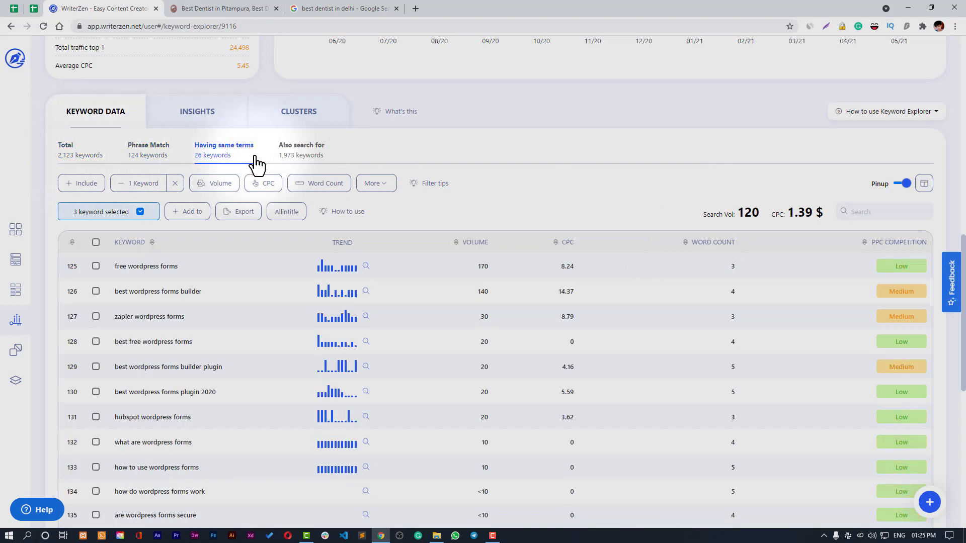
left_click(302, 156)
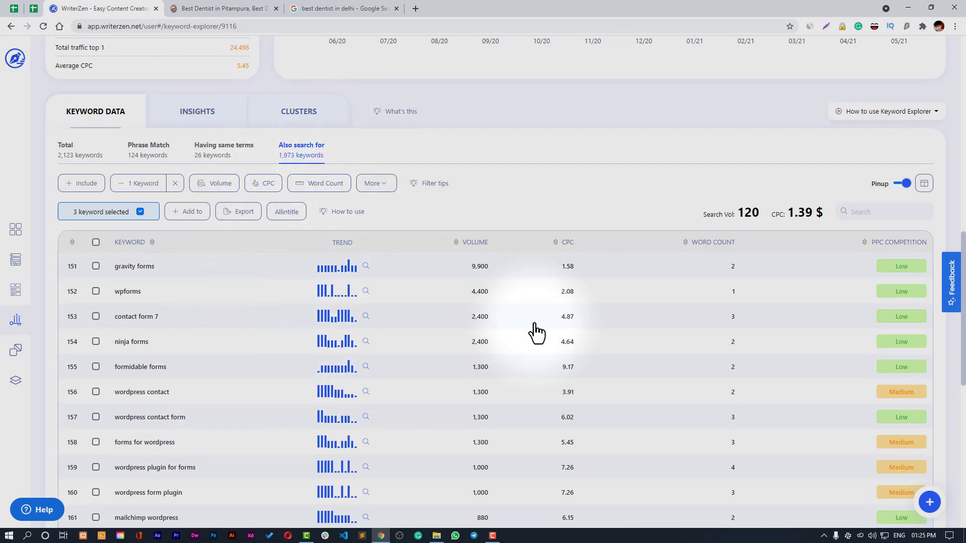
scroll(590, 406, "down", 5)
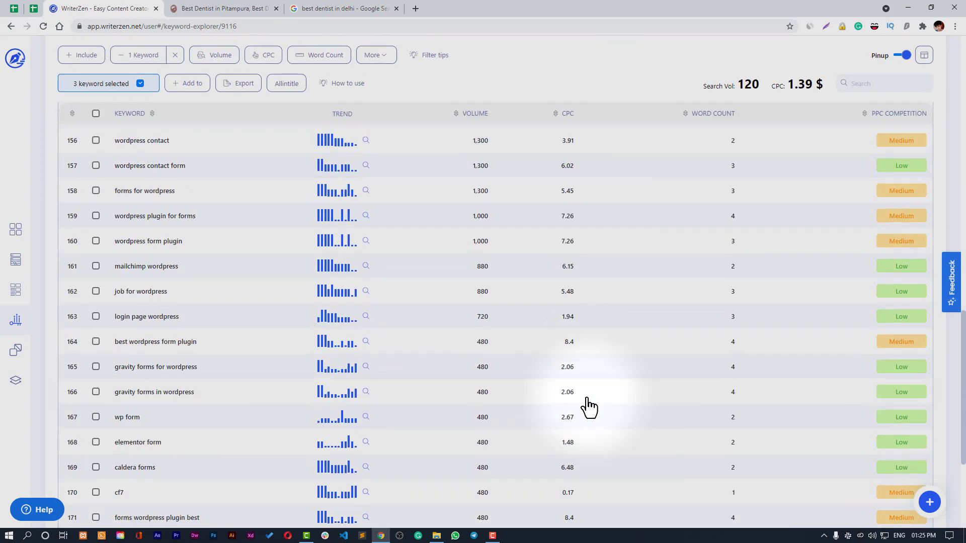
scroll(584, 405, "up", 10)
scroll(567, 399, "down", 5)
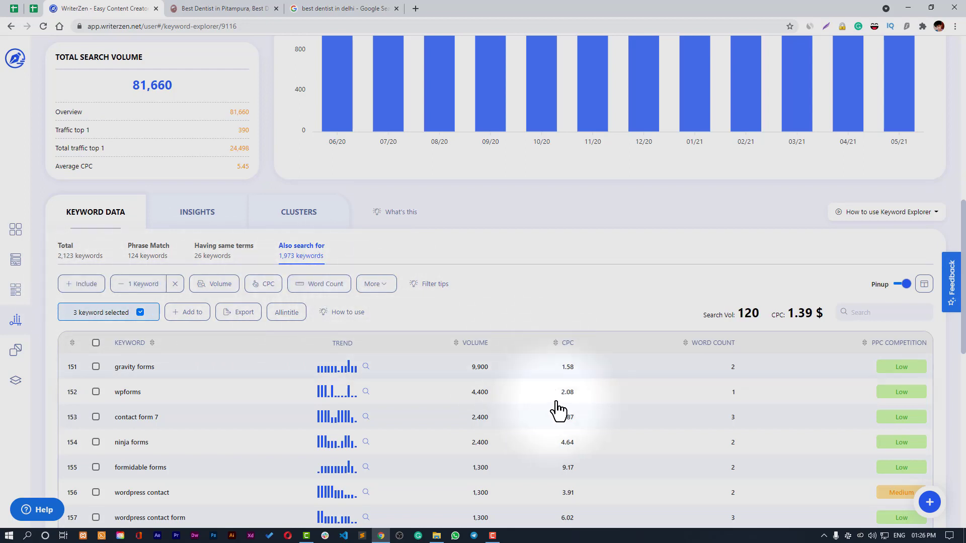
scroll(558, 412, "down", 2)
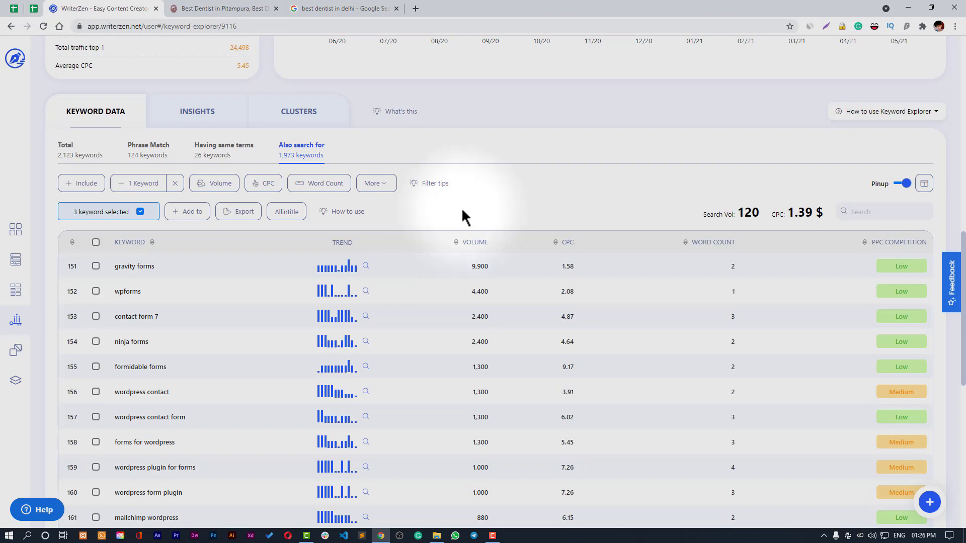
- Open question Insights and tick 'how to create wordpress forms', checking its add options
left_click(182, 123)
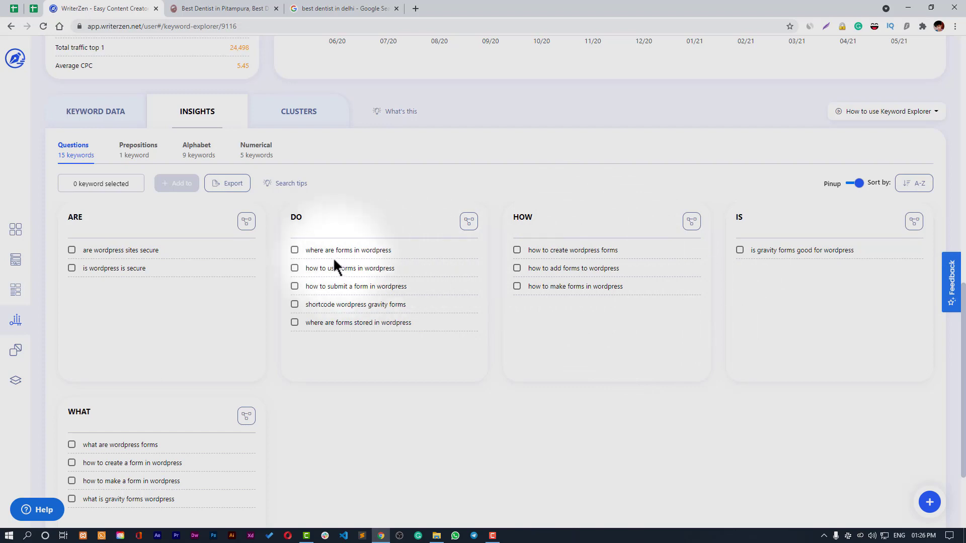
left_click(517, 250)
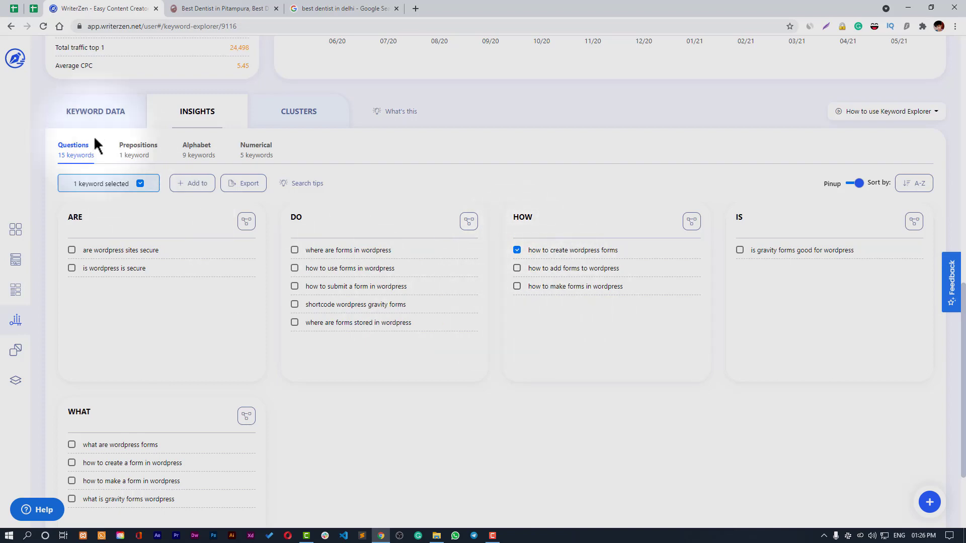
left_click(183, 187)
left_click(406, 183)
scroll(158, 500, "down", 3)
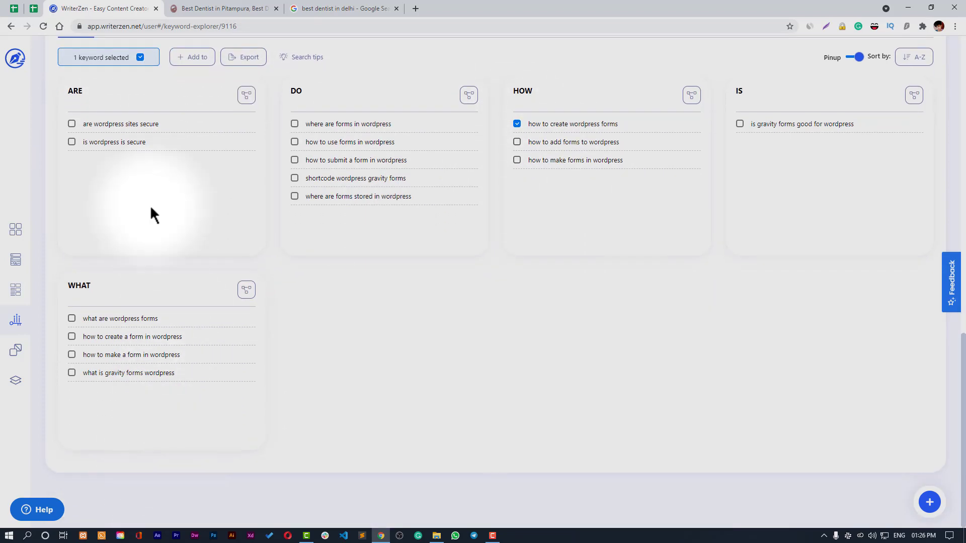
scroll(543, 346, "up", 2)
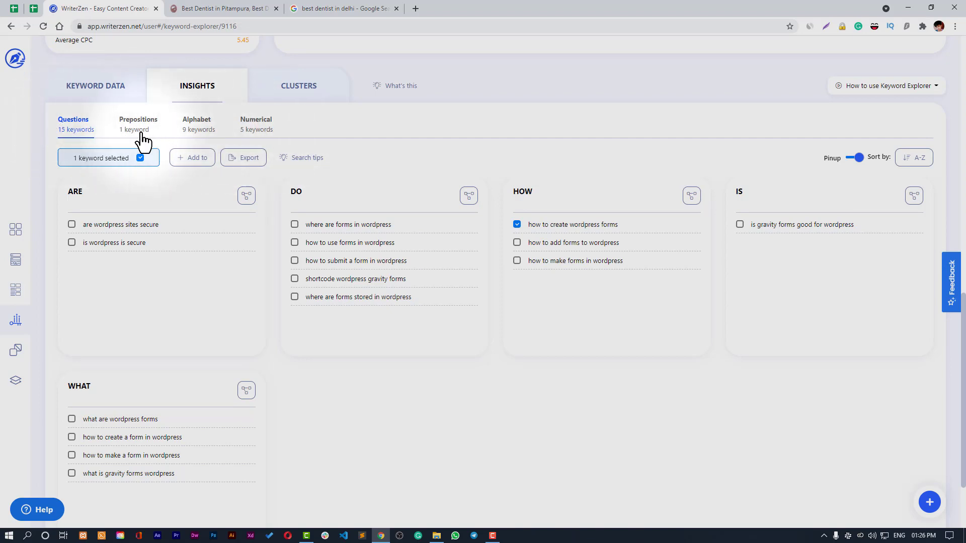
- Browse the Prepositions, Alphabet and Numerical ideas, then view the keyword Clusters
left_click(134, 130)
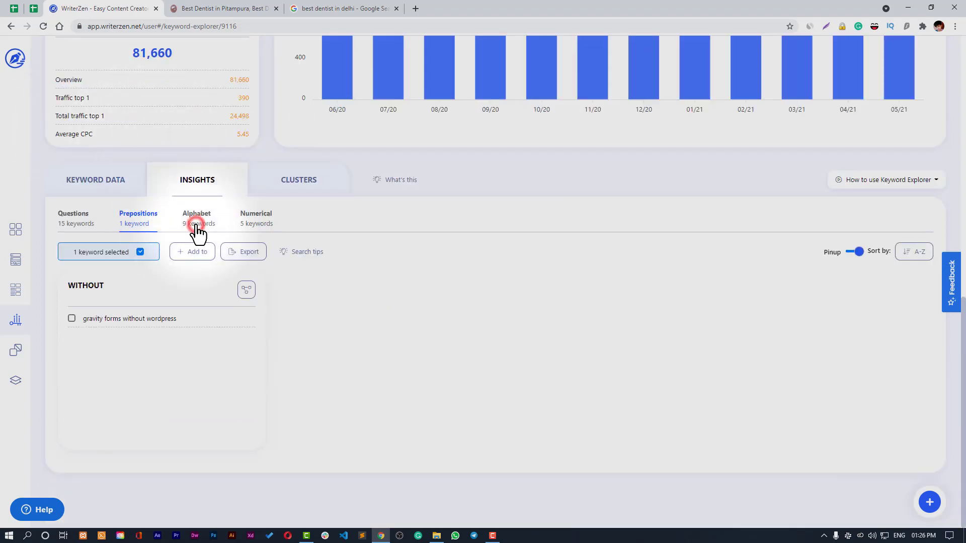
left_click(197, 227)
left_click(255, 132)
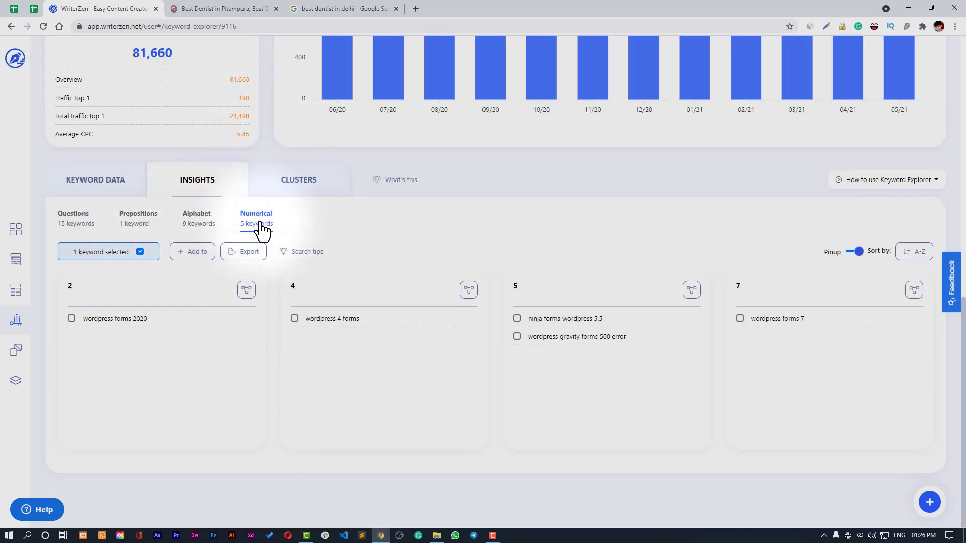
left_click(302, 187)
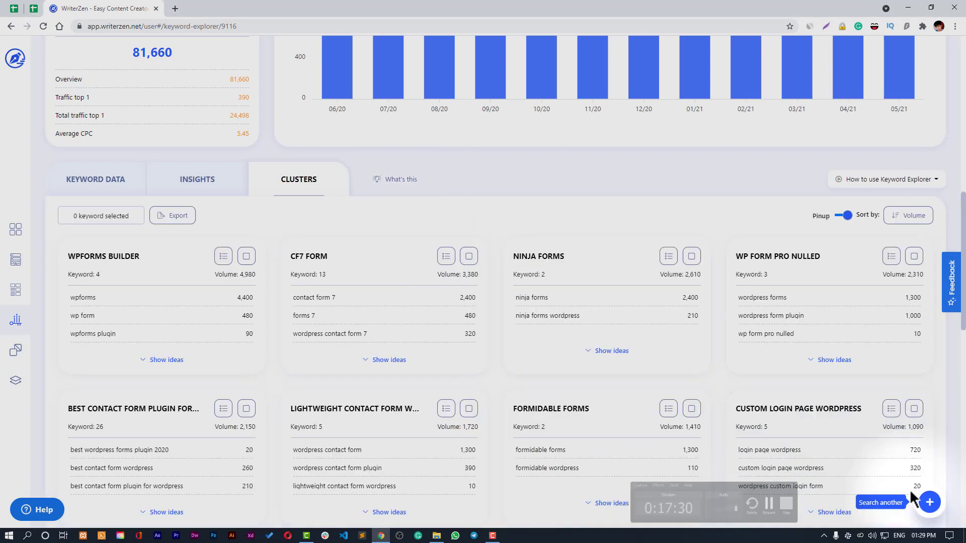
- Switch the wordpress forms Overview Chart to Google Trends search interest
scroll(835, 413, "down", 3)
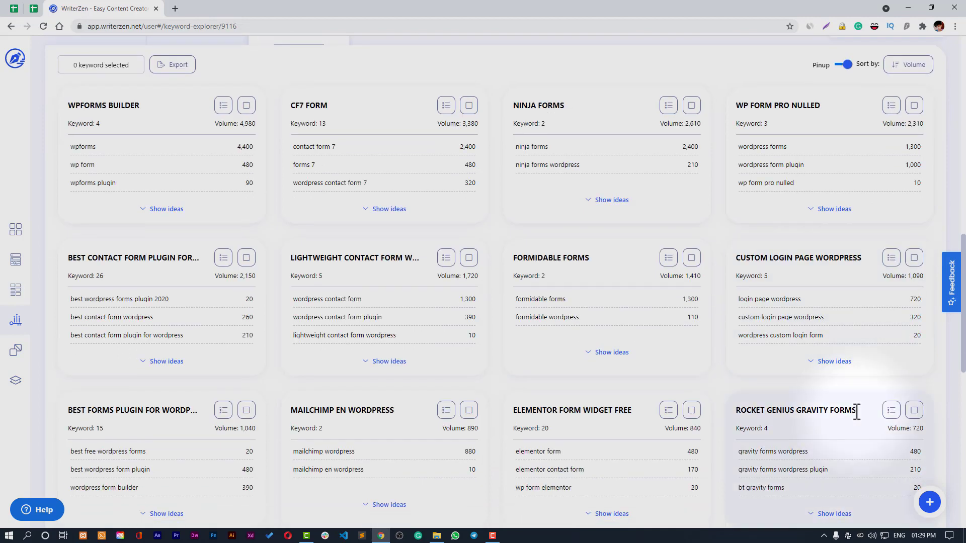
scroll(857, 422, "up", 3)
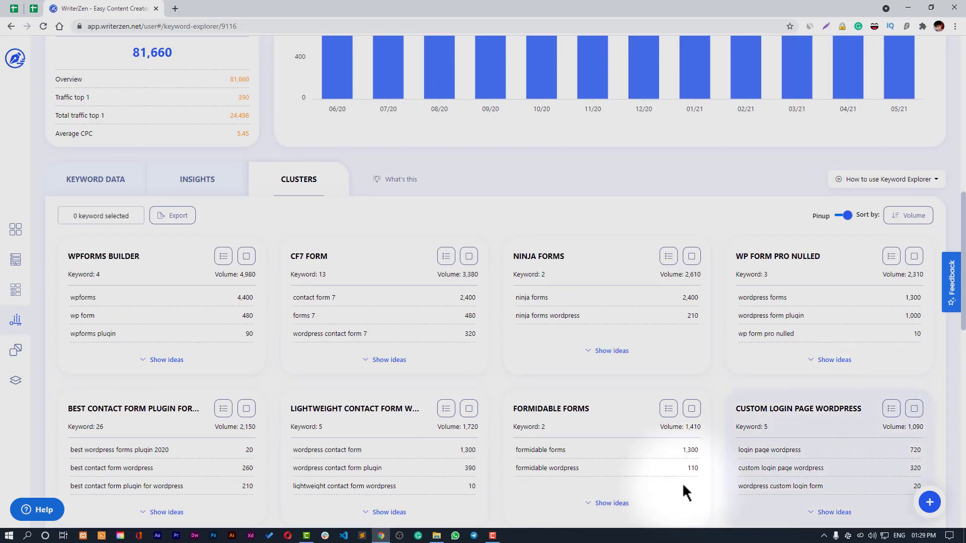
scroll(674, 493, "up", 3)
scroll(669, 499, "up", 9)
scroll(669, 499, "down", 9)
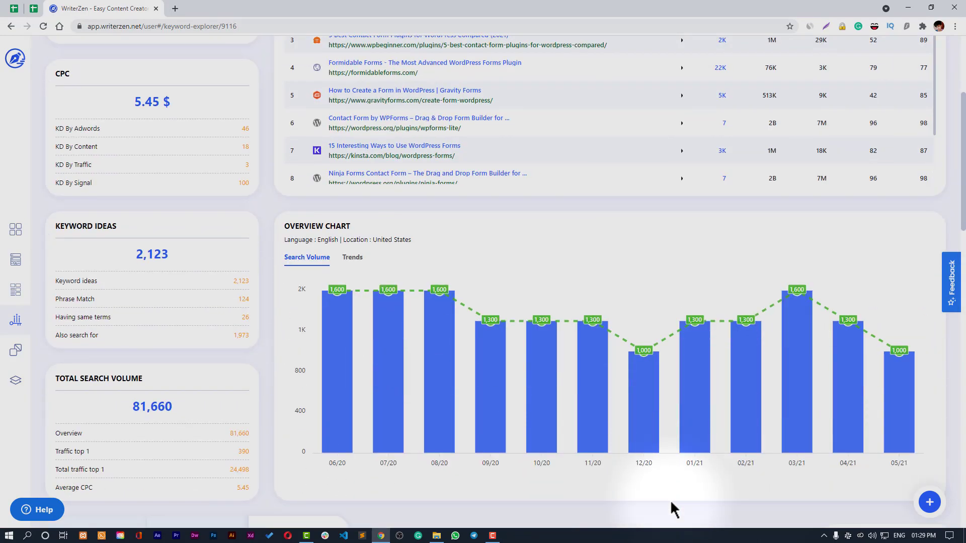
scroll(672, 506, "down", 2)
scroll(673, 506, "up", 7)
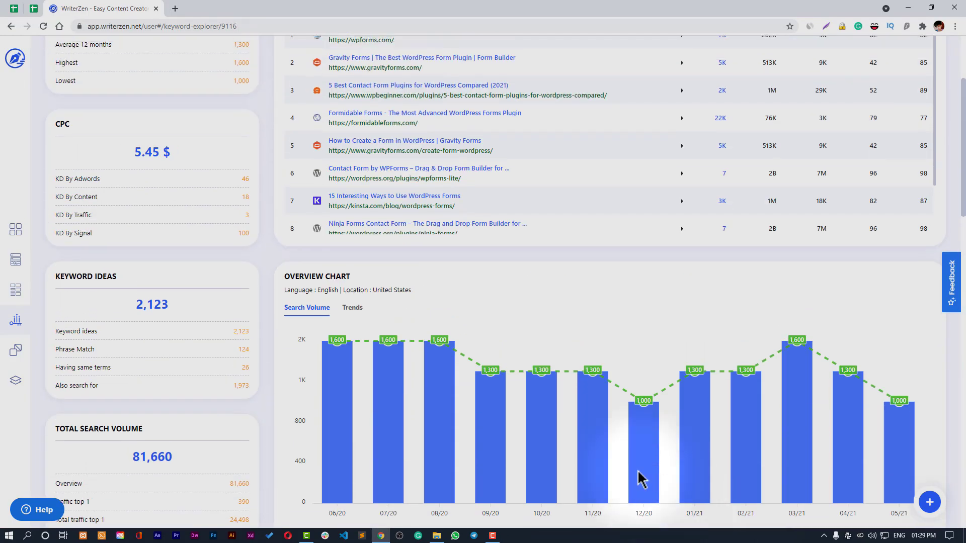
left_click(352, 308)
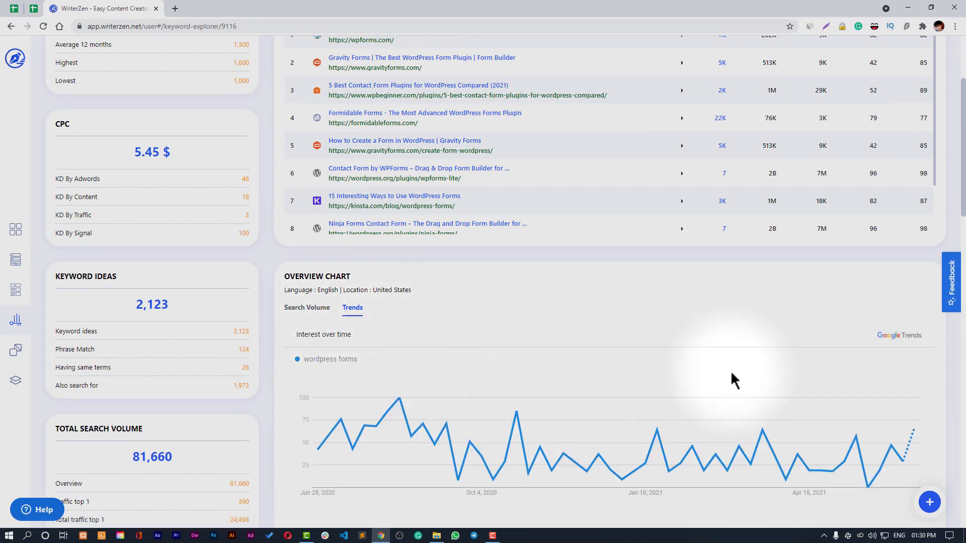
- Change the Overview Chart to show monthly search volume bars instead of trends
scroll(730, 372, "down", 1)
mouse_move(341, 380)
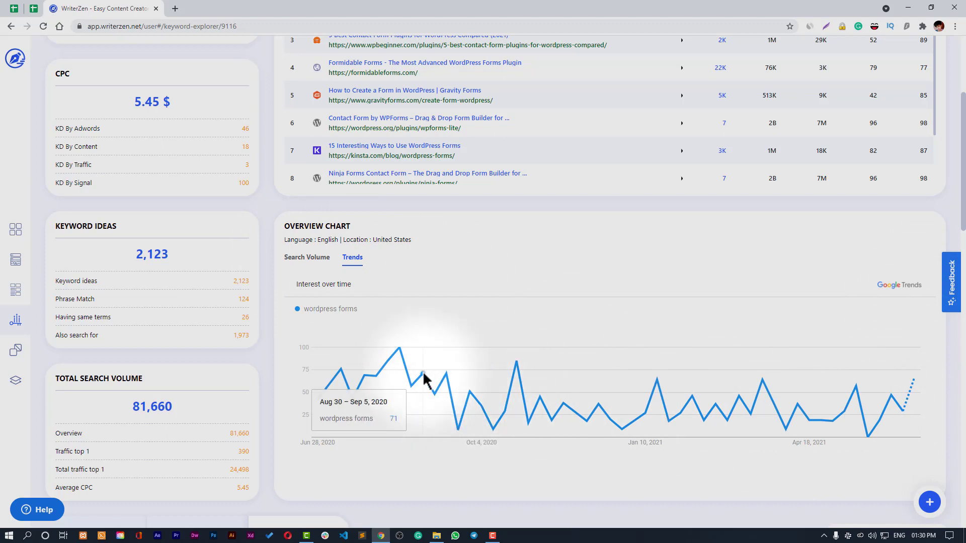
left_click(323, 259)
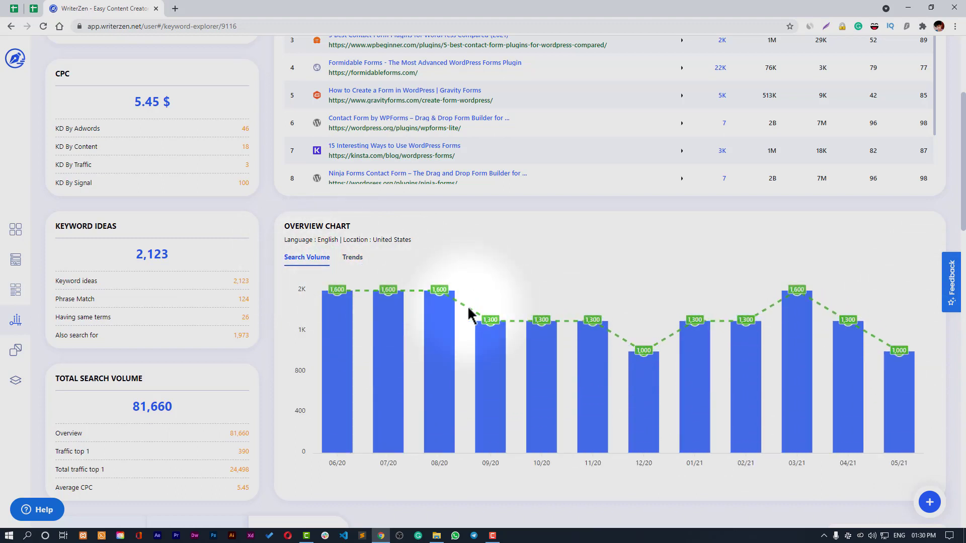
scroll(603, 412, "down", 3)
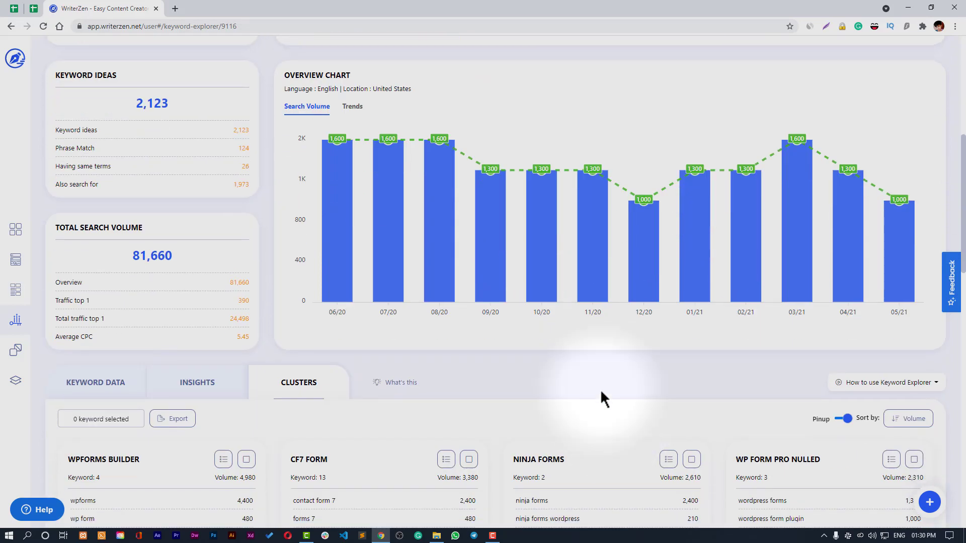
scroll(553, 395, "down", 4)
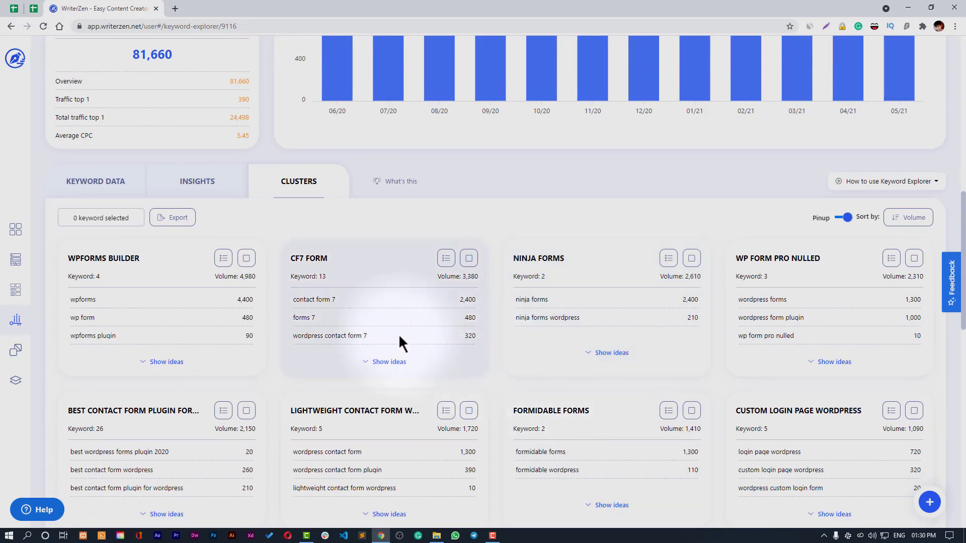
scroll(359, 289, "down", 1)
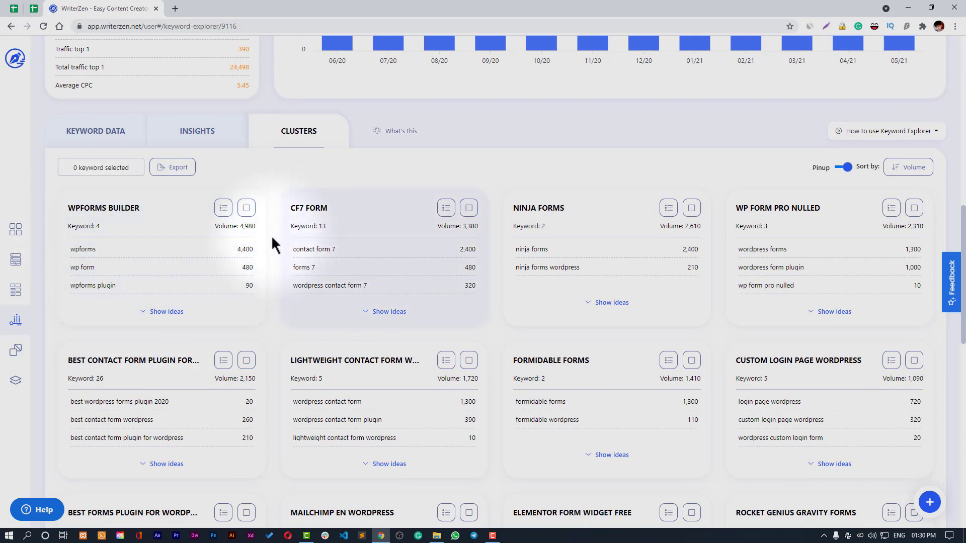
left_click(390, 311)
scroll(392, 317, "down", 4)
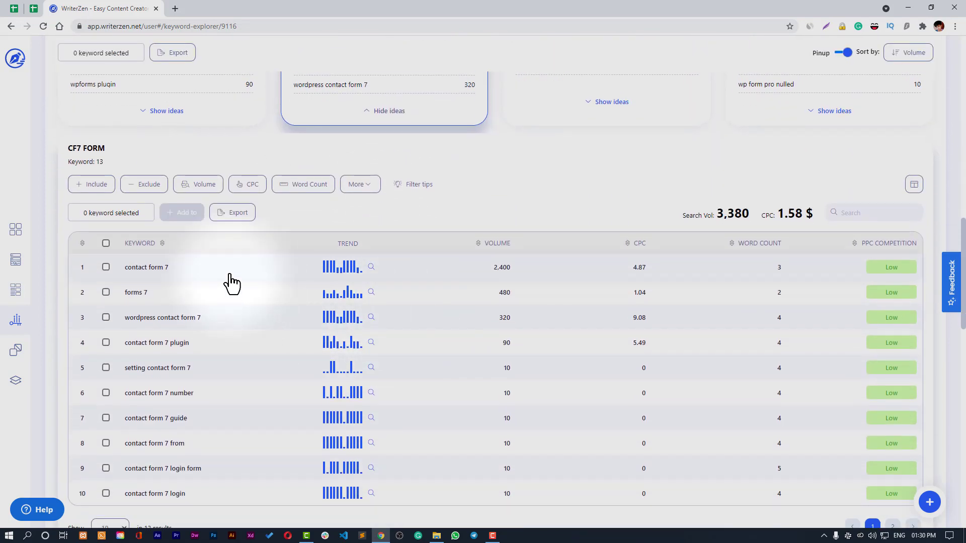
scroll(250, 292, "down", 1)
scroll(296, 301, "up", 5)
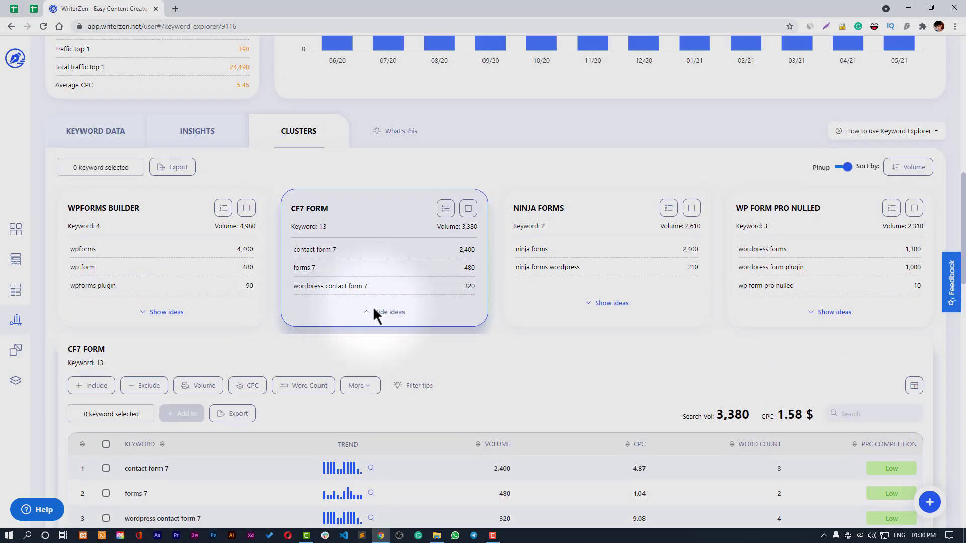
left_click(371, 314)
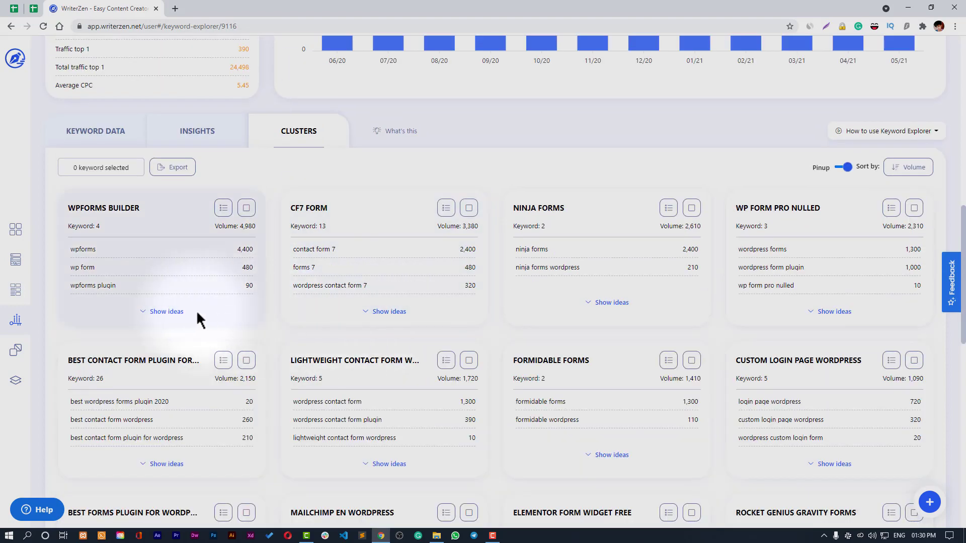
left_click(167, 311)
scroll(397, 322, "down", 5)
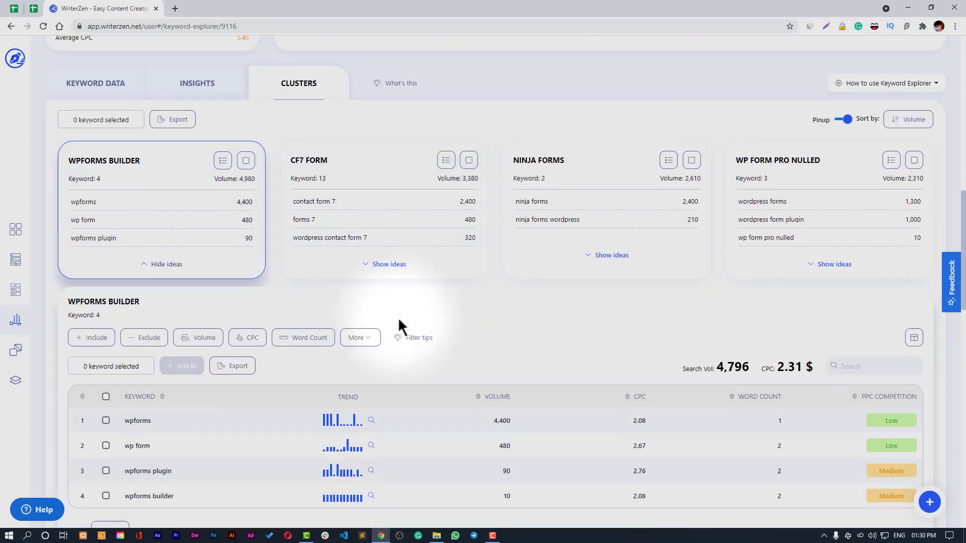
scroll(226, 312, "up", 4)
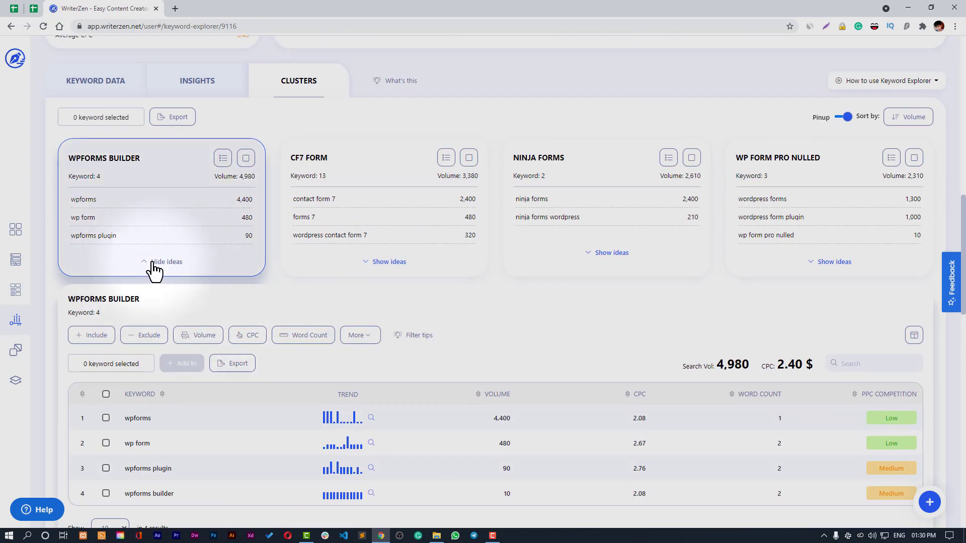
left_click(154, 261)
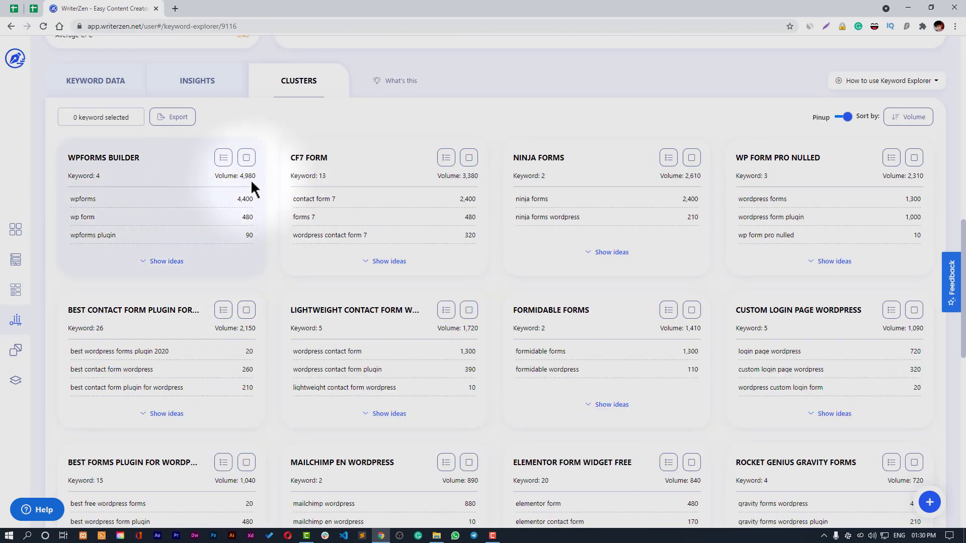
left_click(177, 262)
scroll(248, 334, "down", 3)
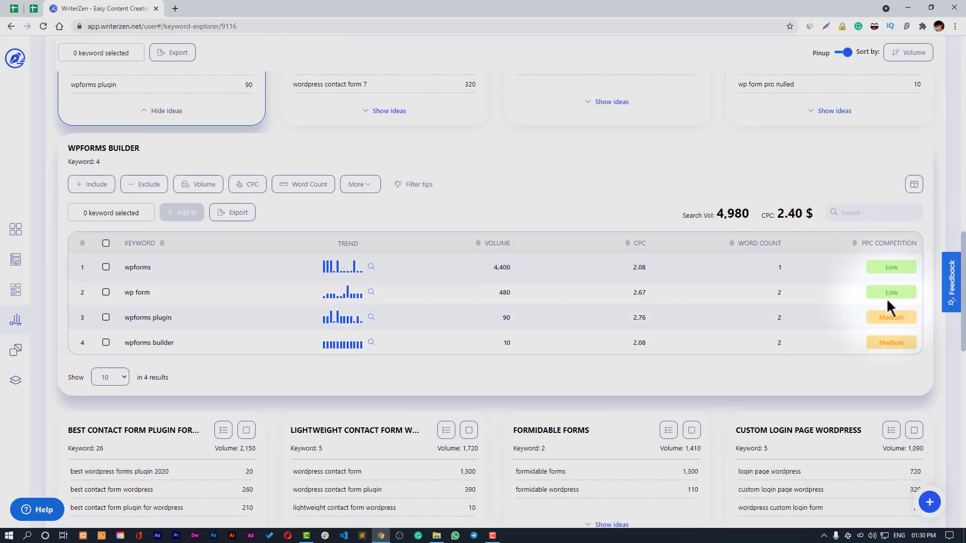
scroll(215, 319, "up", 3)
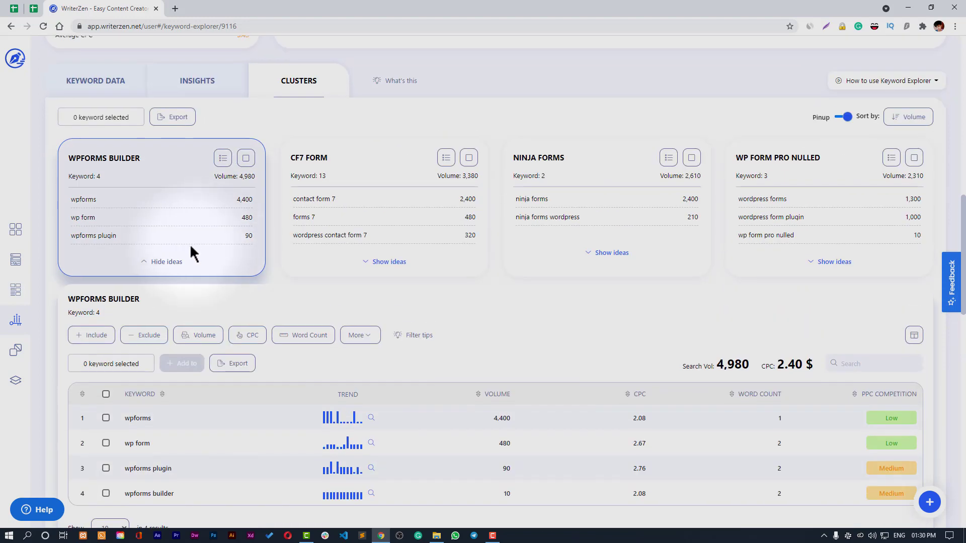
left_click(163, 263)
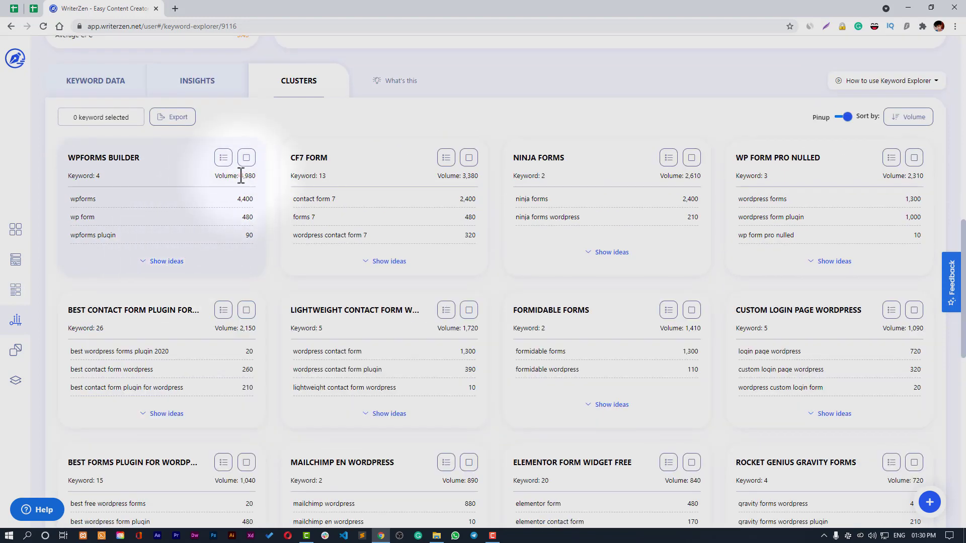
double_click(241, 176)
left_click(167, 262)
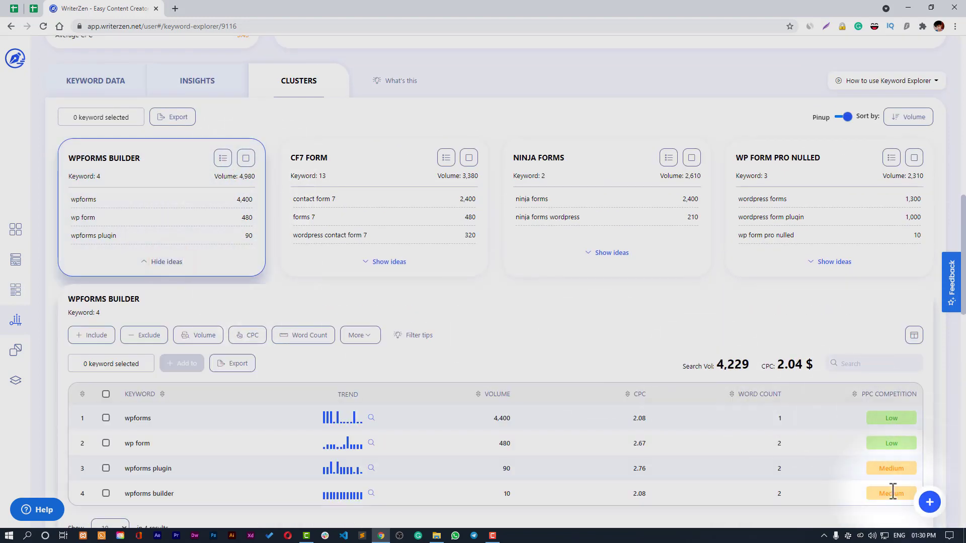
left_click(390, 262)
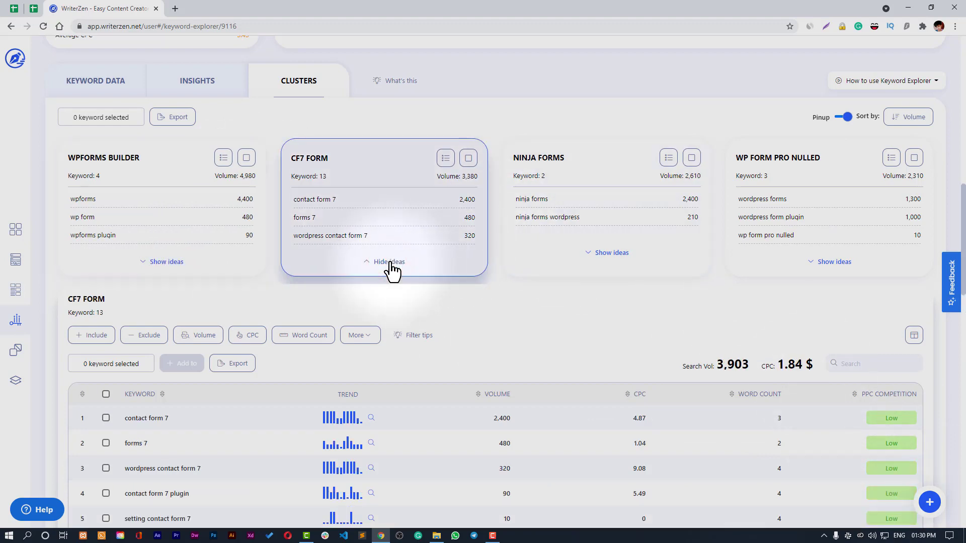
scroll(503, 292, "down", 4)
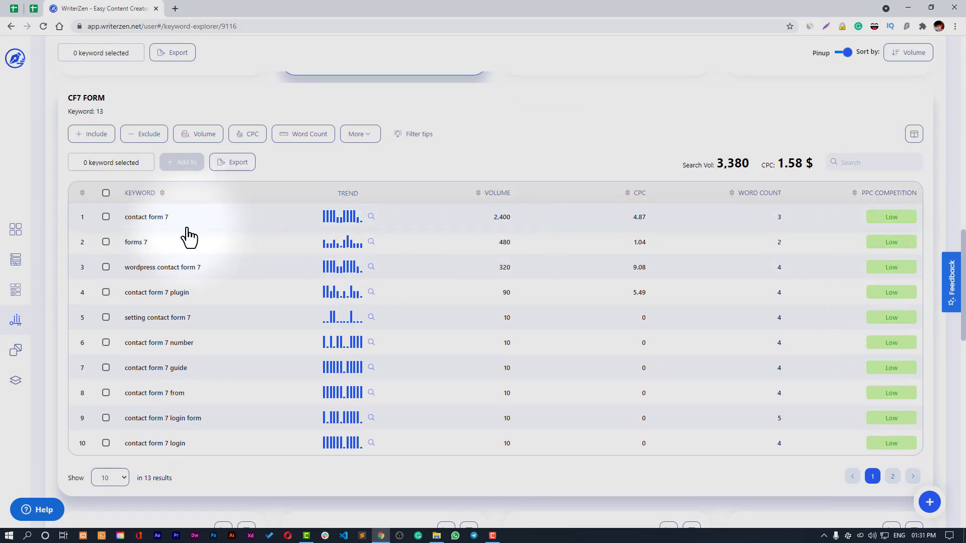
scroll(213, 331, "up", 5)
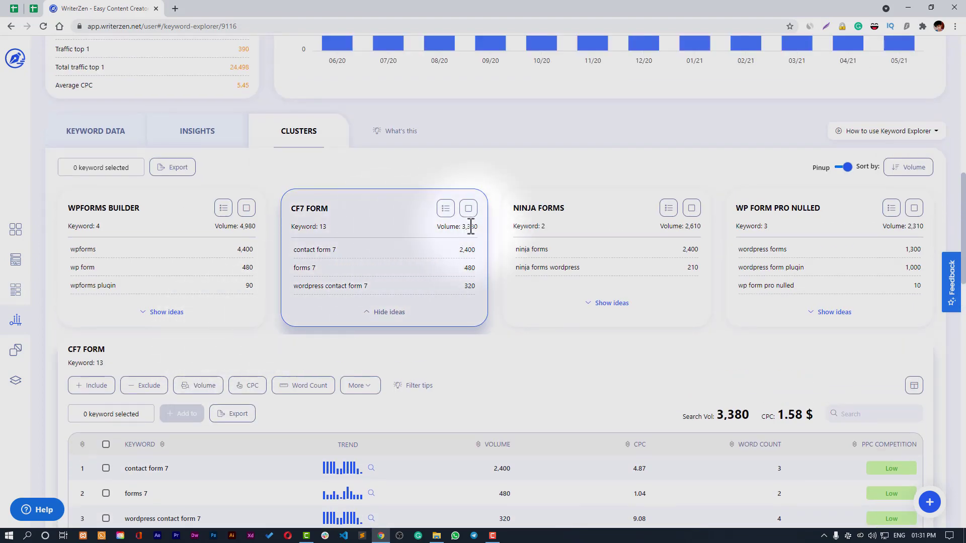
left_click(376, 313)
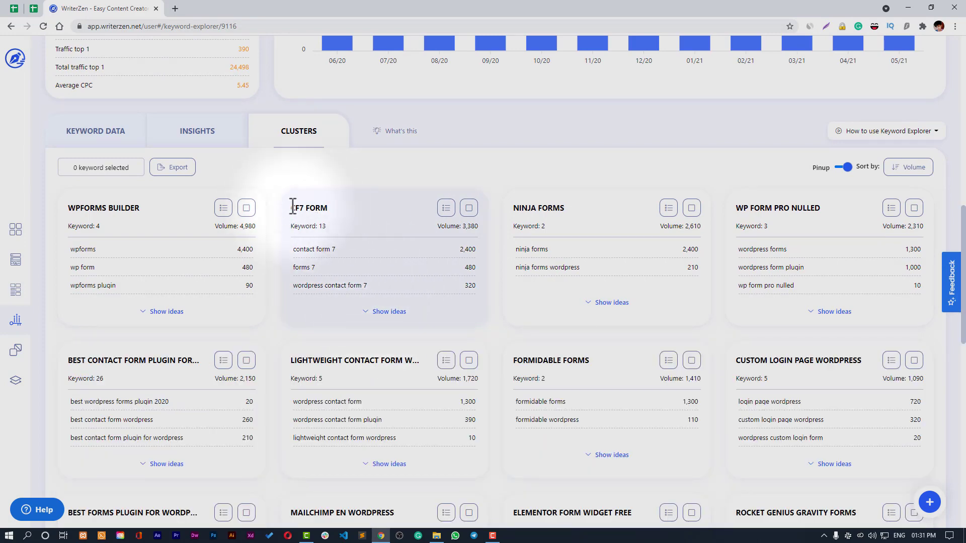
left_click_drag(292, 207, 337, 207)
left_click(392, 315)
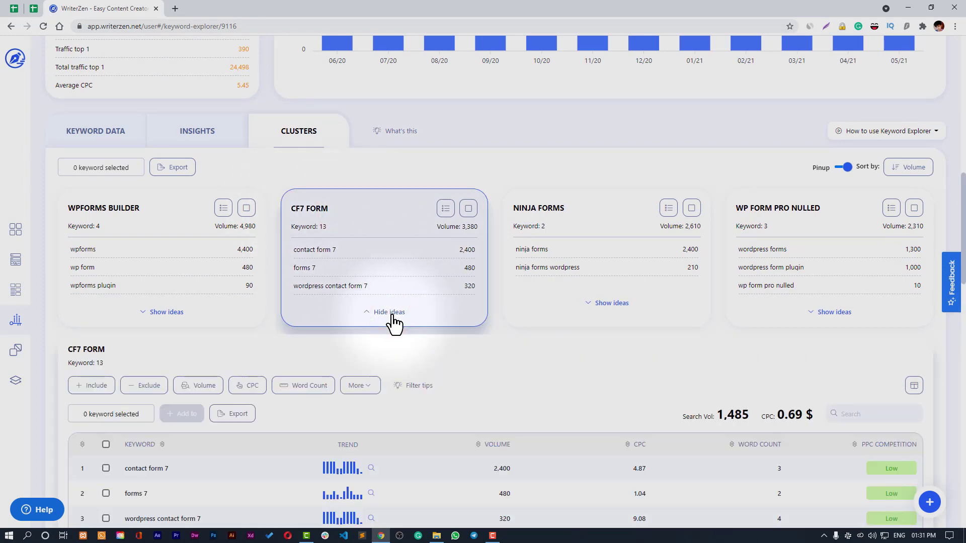
left_click(392, 314)
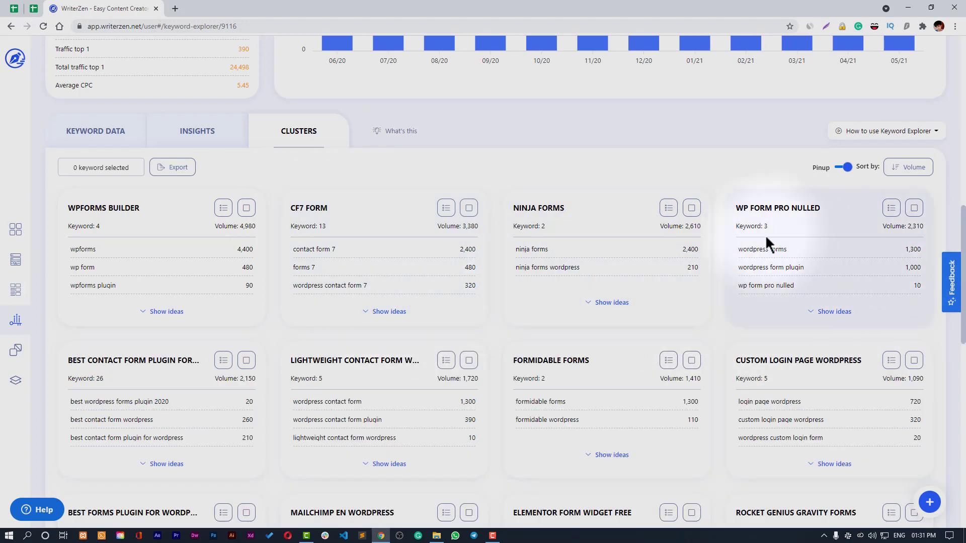
- Tick the NINJA FORMS cluster card, closing the Add to List dialog and Export menu unused
left_click(669, 208)
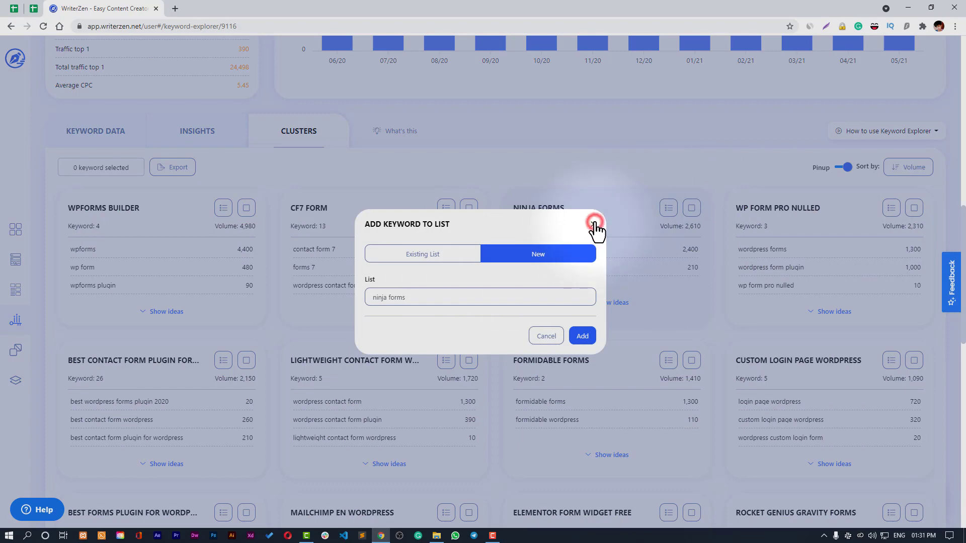
left_click(593, 224)
left_click(691, 208)
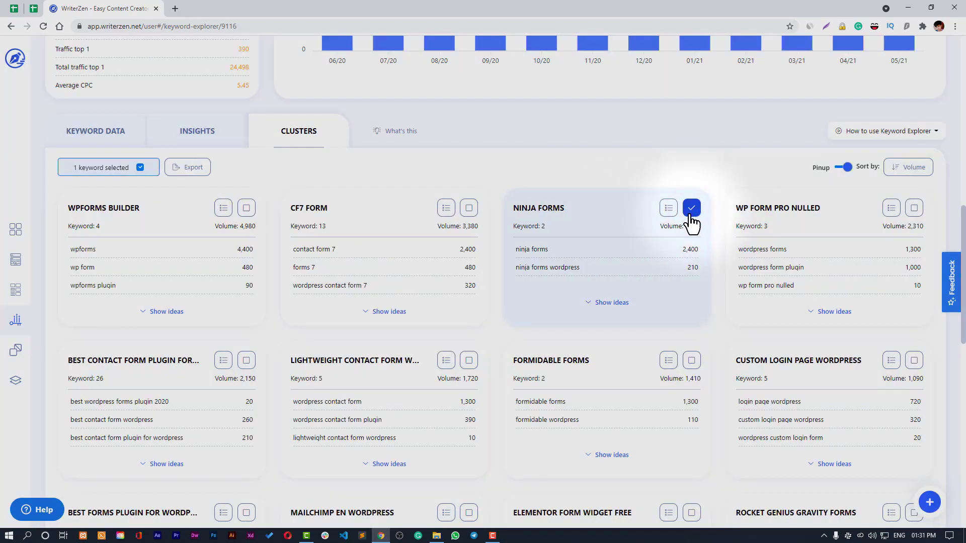
left_click(186, 171)
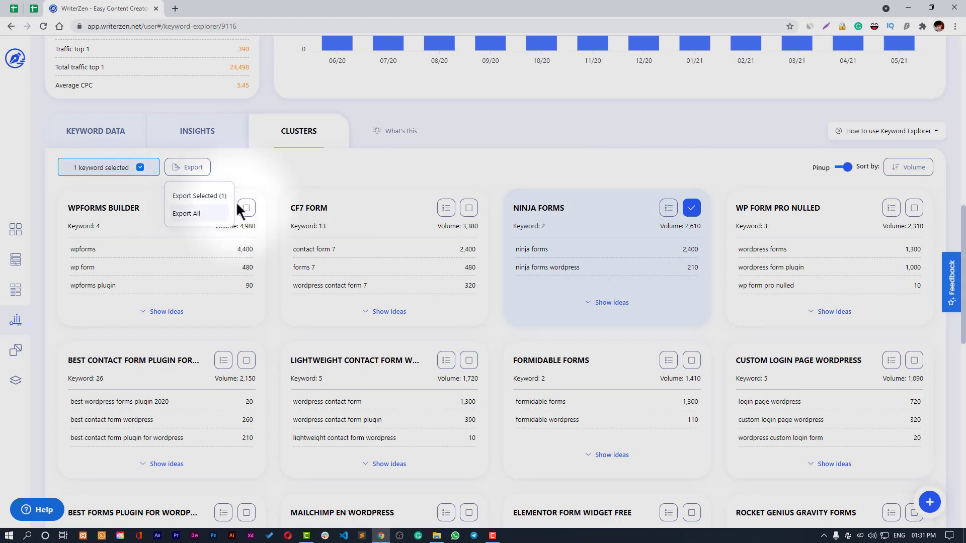
left_click(273, 177)
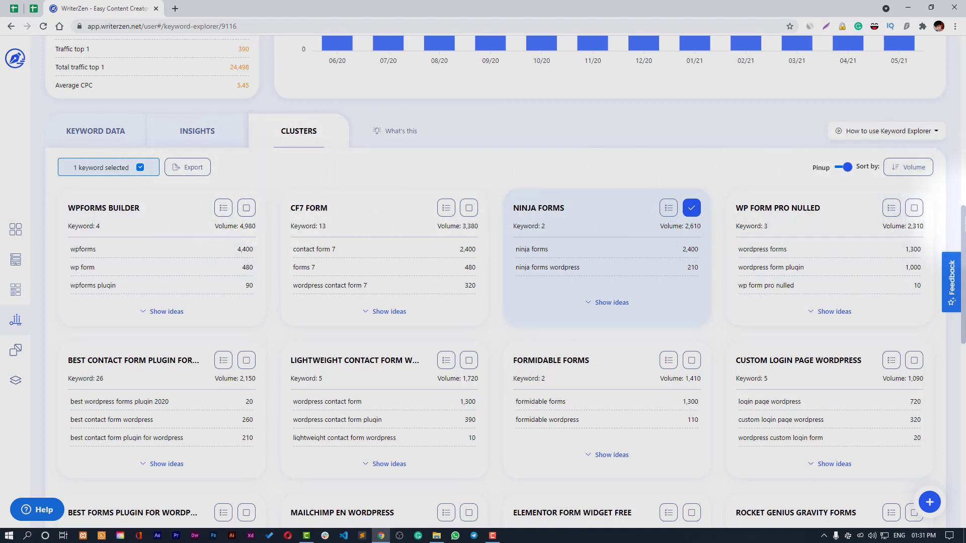
left_click_drag(959, 222, 961, 370)
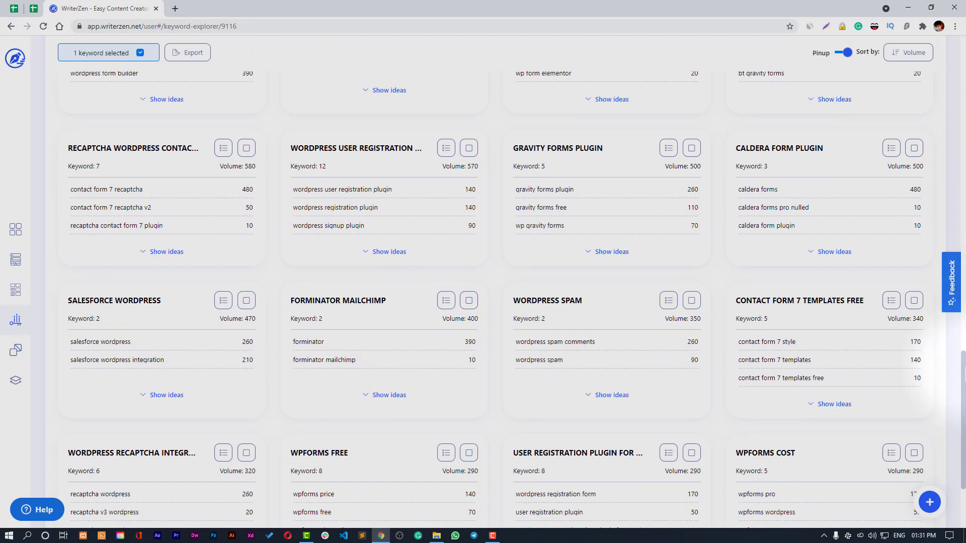
- Scroll to the top of Keyword Explorer and go back to the Dashboard
left_click_drag(961, 383, 961, 63)
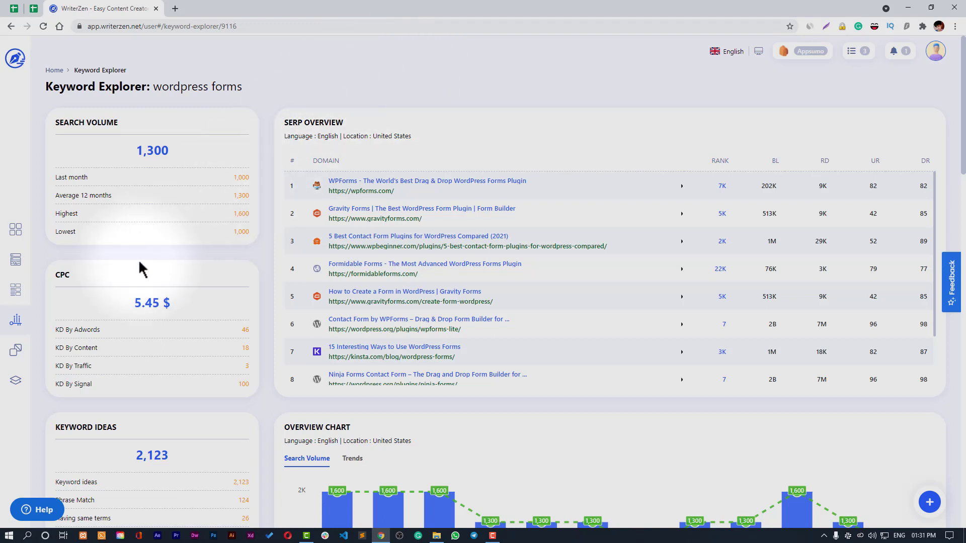
left_click(18, 236)
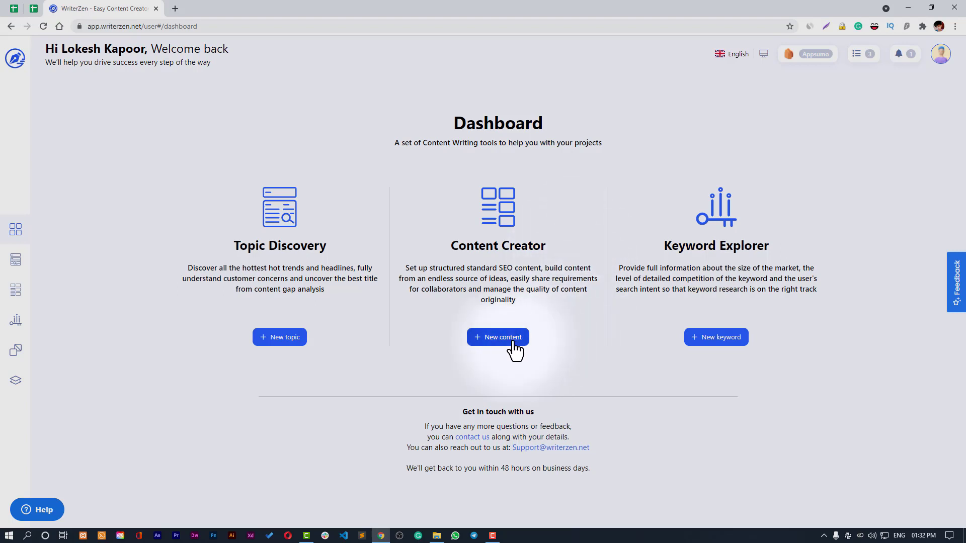
- Open Content Creator, dismiss its guided tour, and view the Blog project before returning
left_click(486, 338)
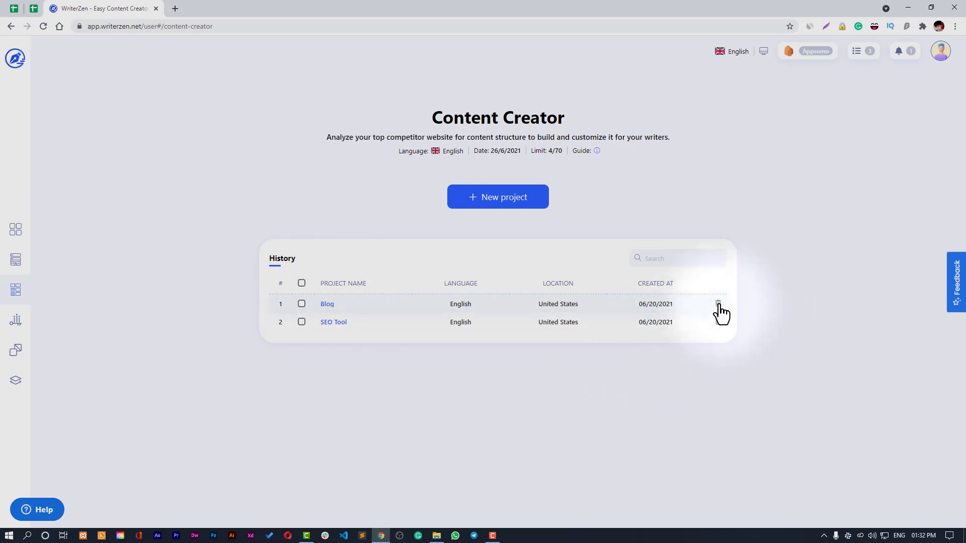
left_click(677, 257)
left_click(890, 290)
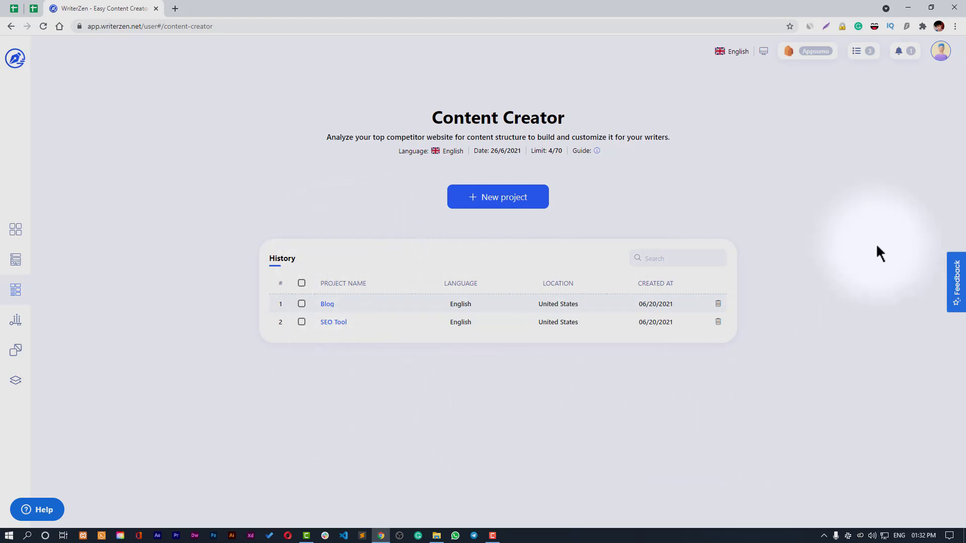
left_click(597, 151)
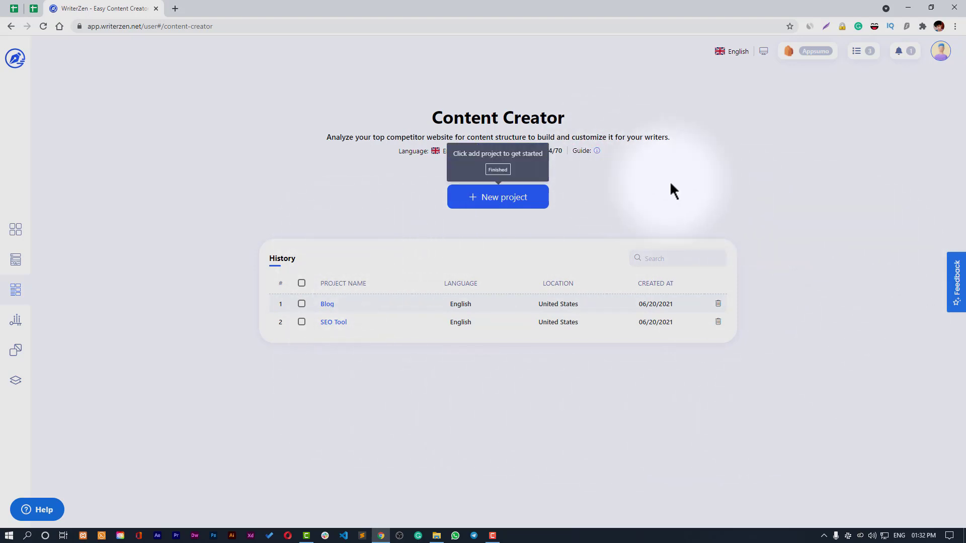
left_click(498, 170)
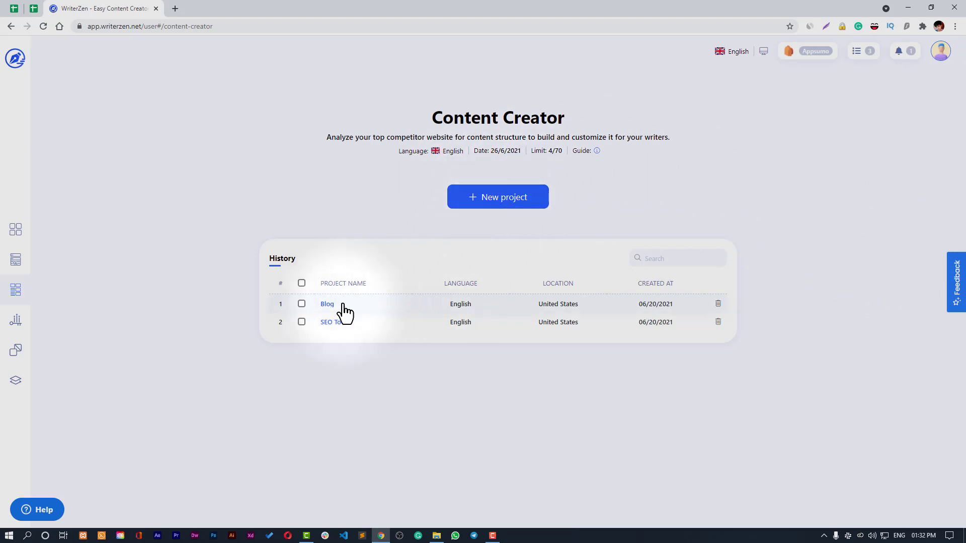
left_click(328, 305)
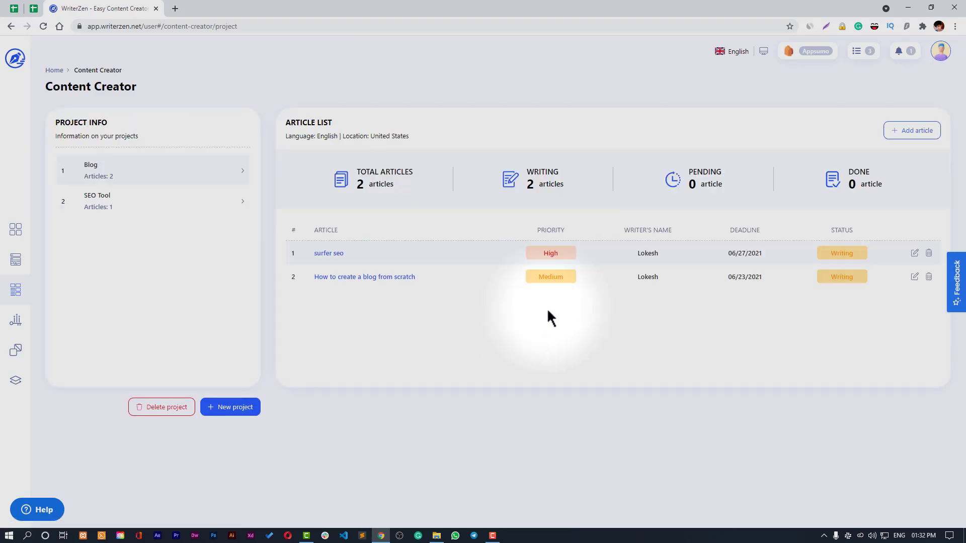
left_click(11, 26)
- Create a Content Creator project named 'WordPress' for United States, English
left_click(520, 196)
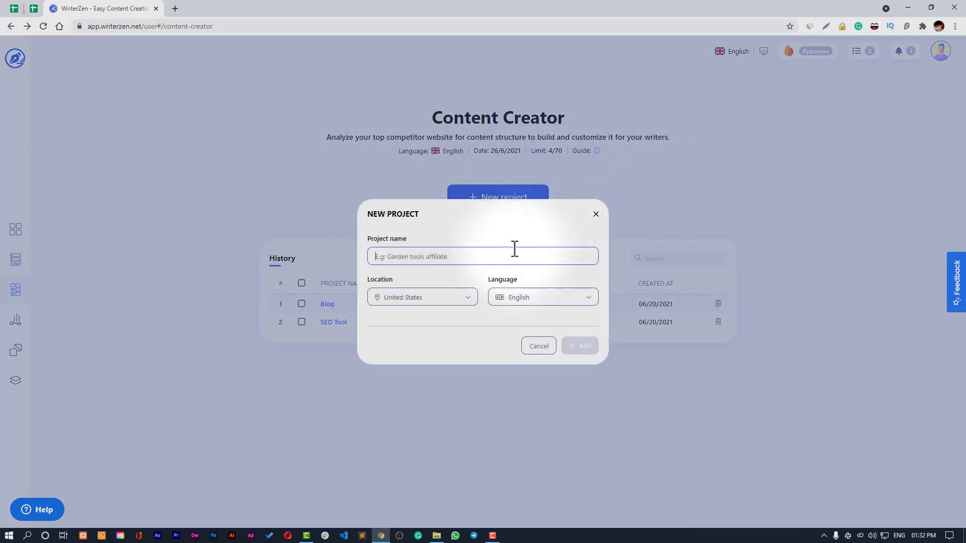
type("WordPress")
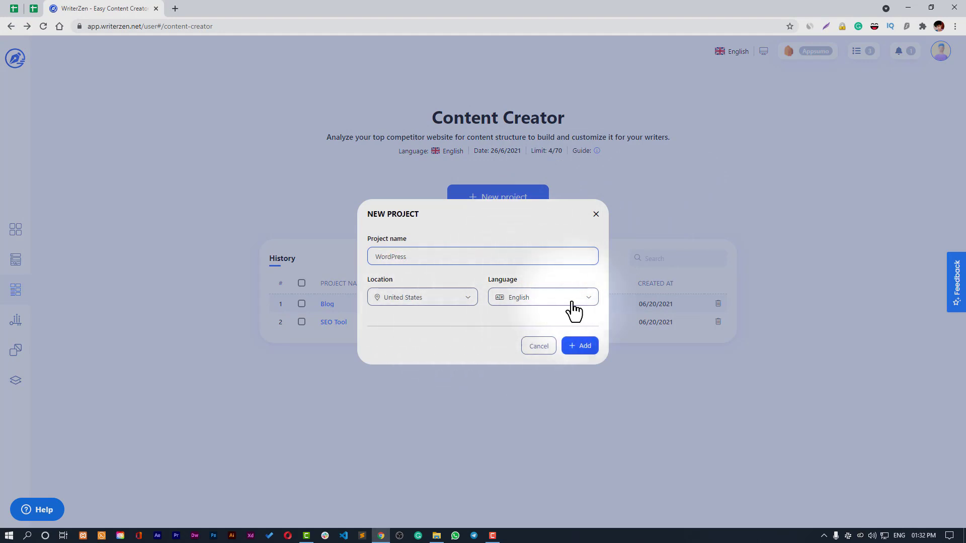
left_click(584, 346)
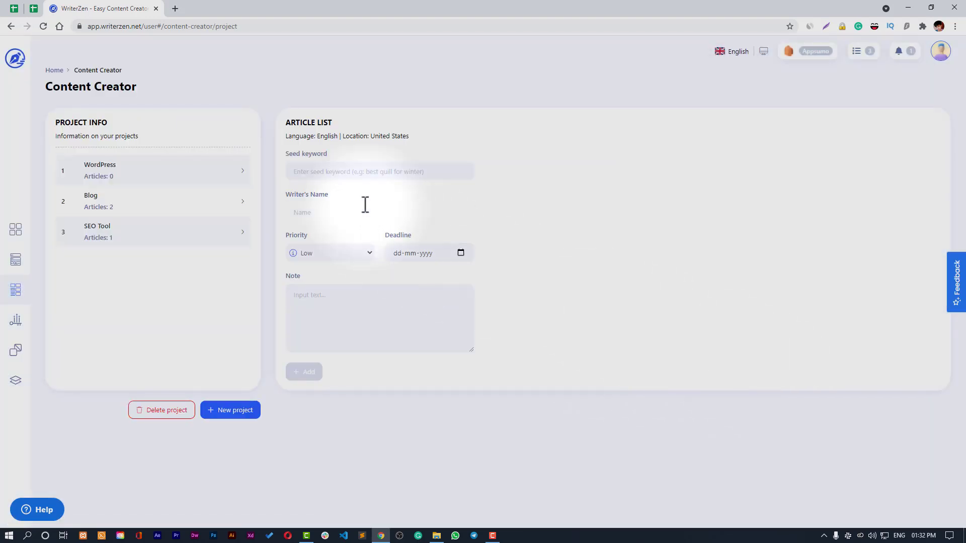
left_click(341, 171)
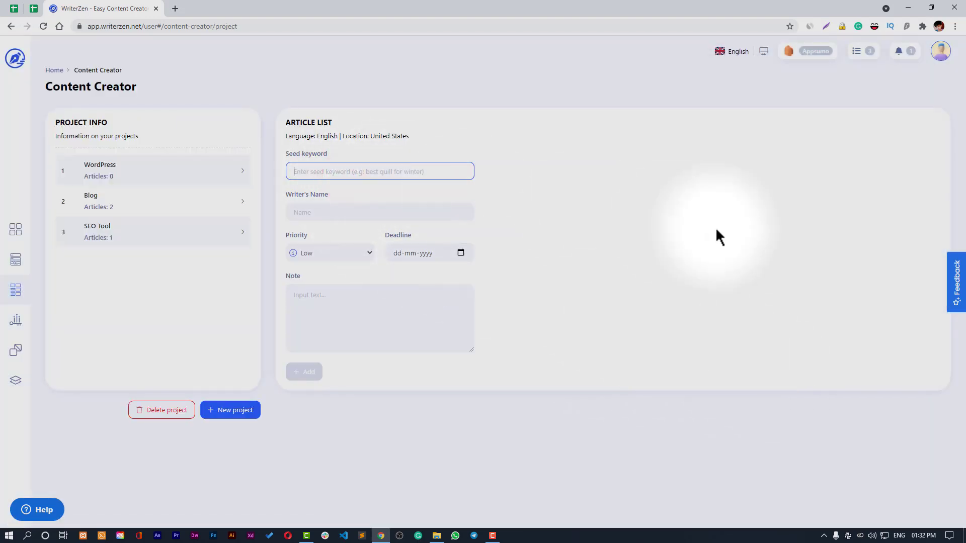
- In a new tab, review the saved 'wordpress forms' Keyword Explorer results, then go back
middle_click(15, 59)
left_click(245, 10)
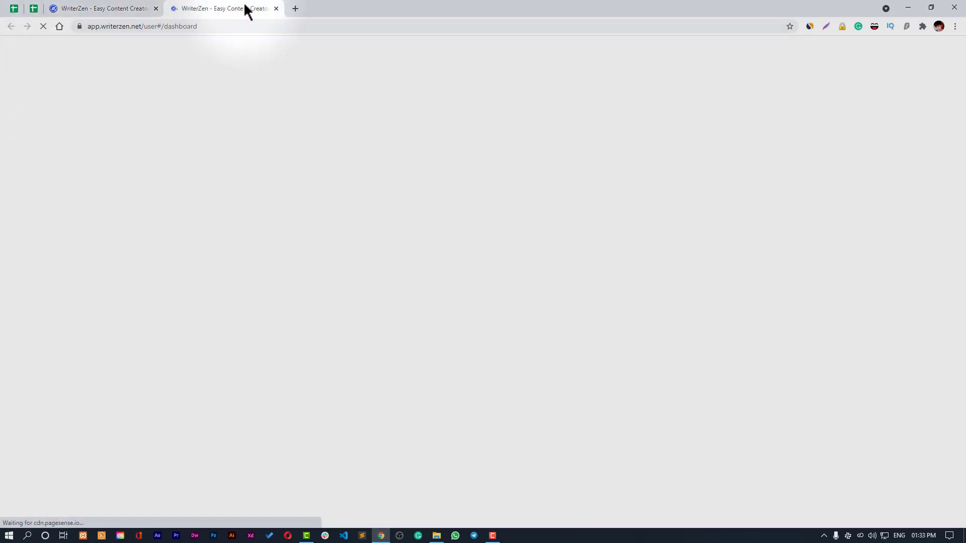
left_click(728, 341)
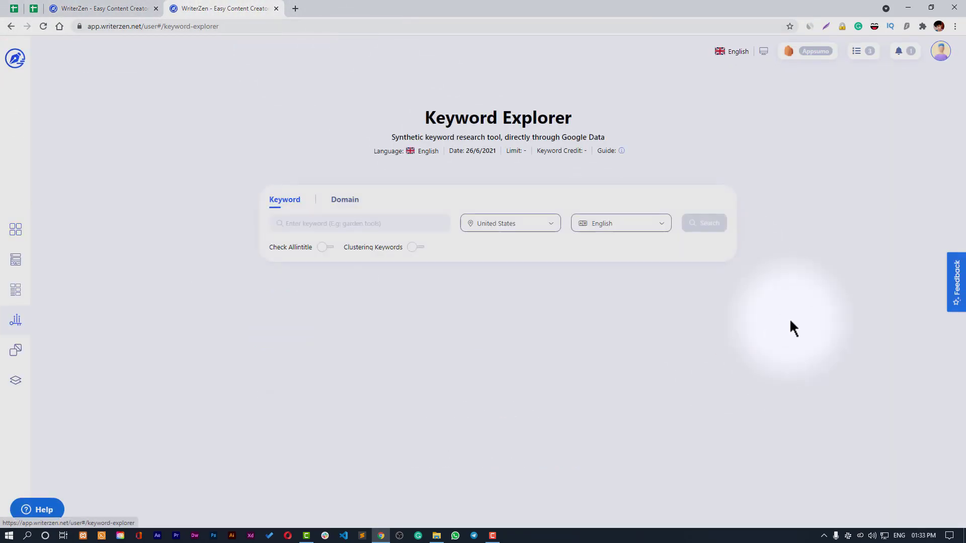
left_click(352, 345)
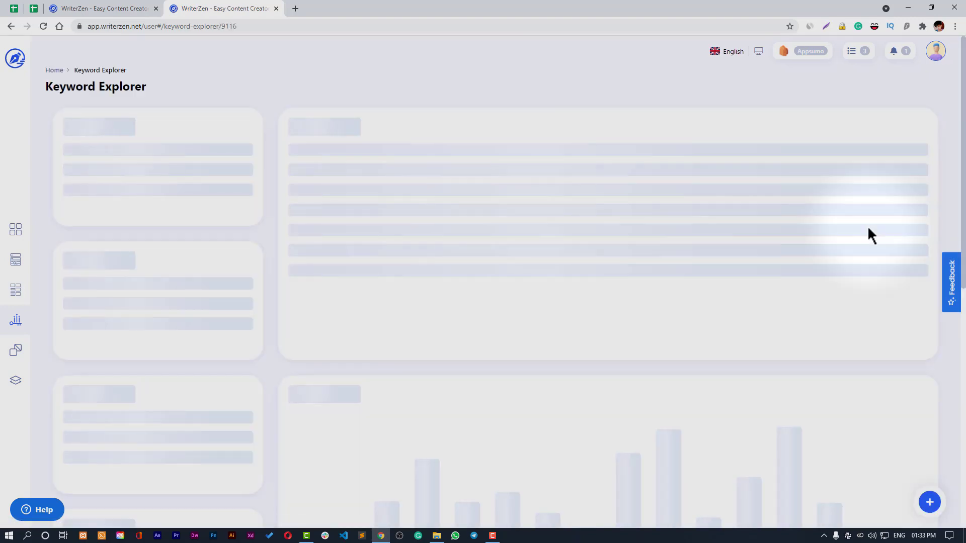
scroll(563, 159, "down", 4)
scroll(518, 176, "down", 9)
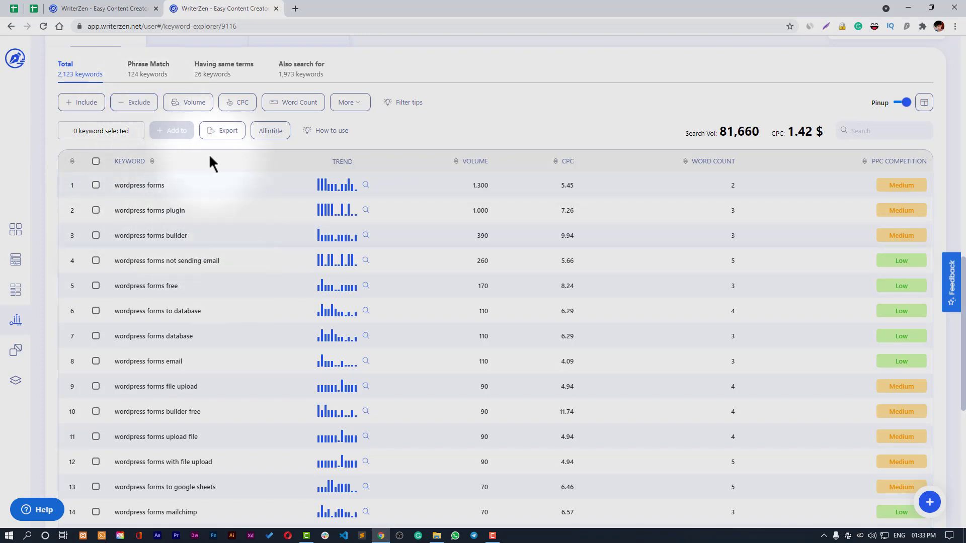
scroll(240, 212, "up", 12)
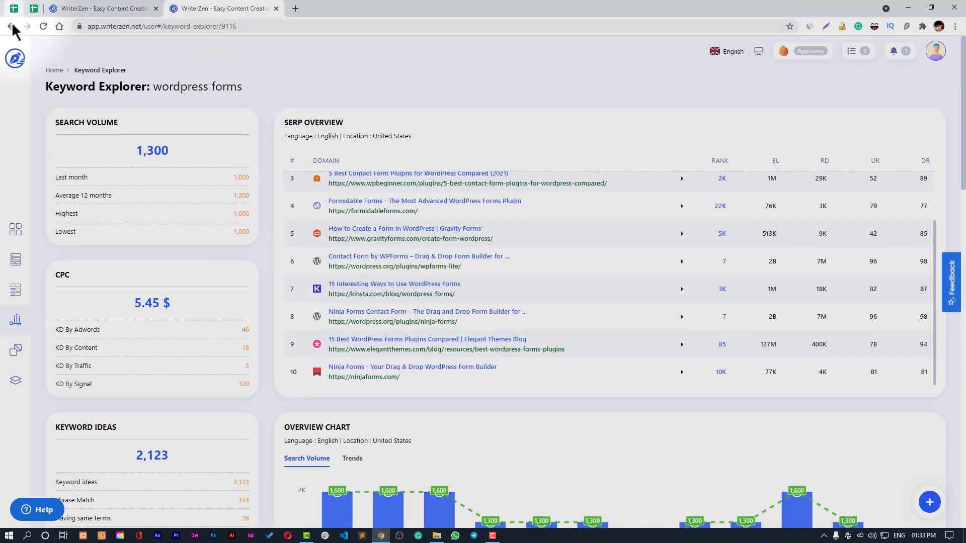
left_click(10, 26)
- Focus the WordPress project's seed keyword field, then load the Dashboard in the other tab
left_click(89, 7)
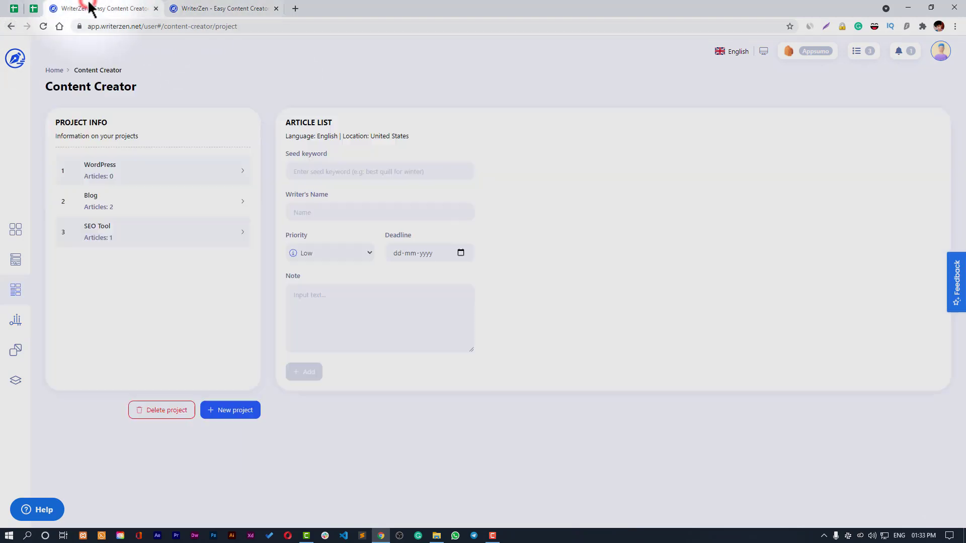
left_click(308, 171)
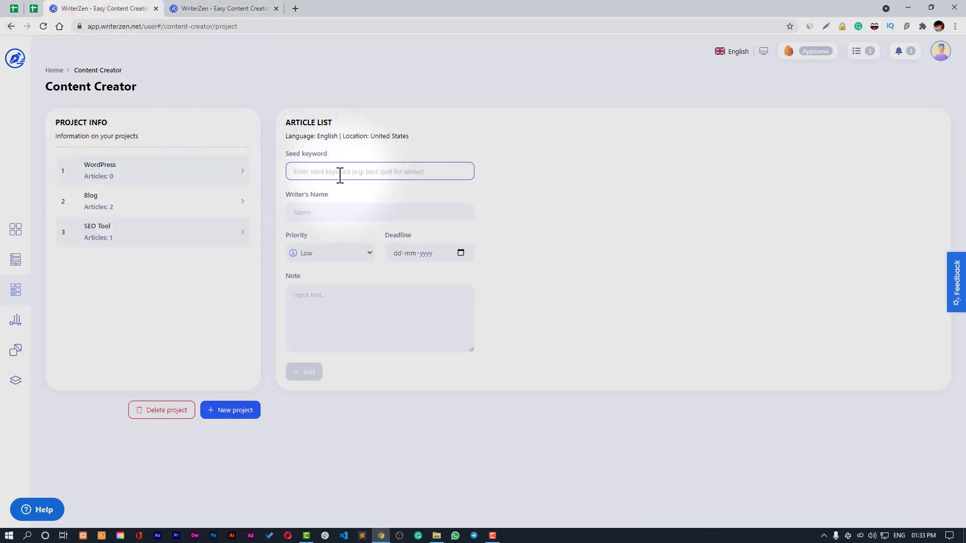
left_click(191, 9)
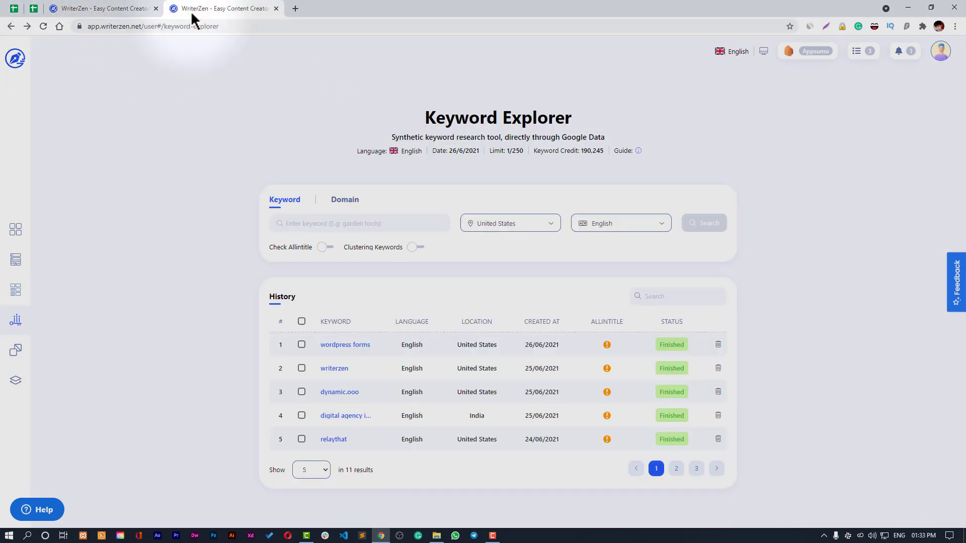
left_click(21, 234)
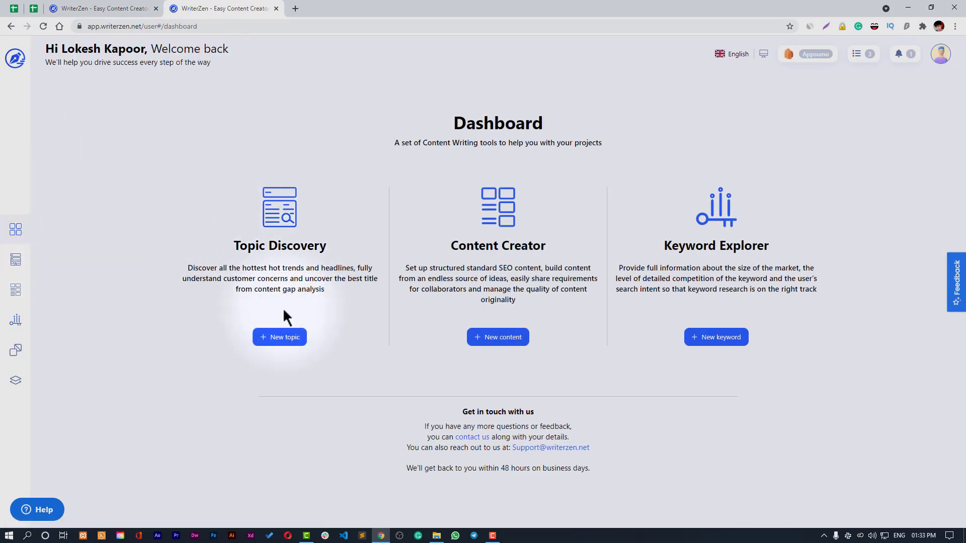
- Copy the 'wordpress seo plugin' suggestion 'Which Wordpress Seo Plugin Is Best ?' into the seed keyword
left_click(278, 336)
left_click(354, 325)
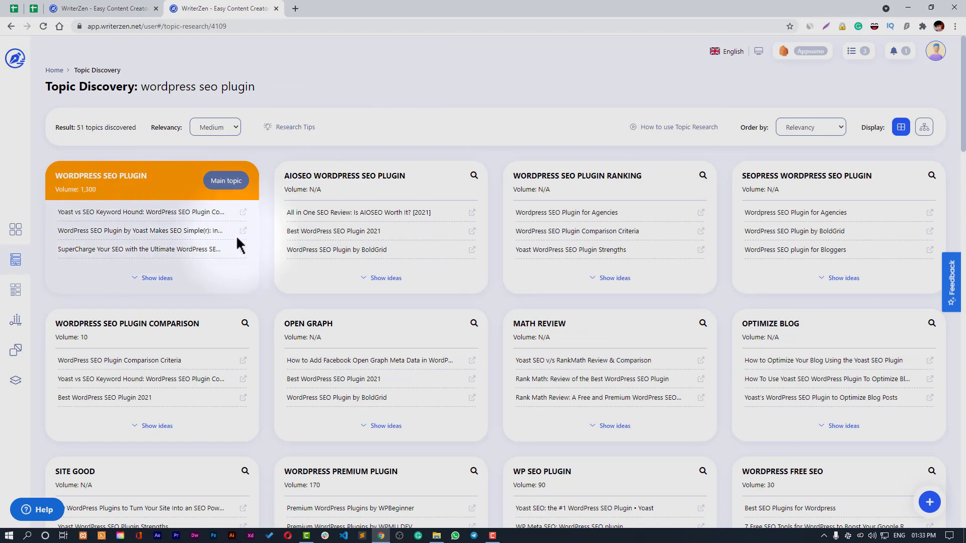
left_click(161, 278)
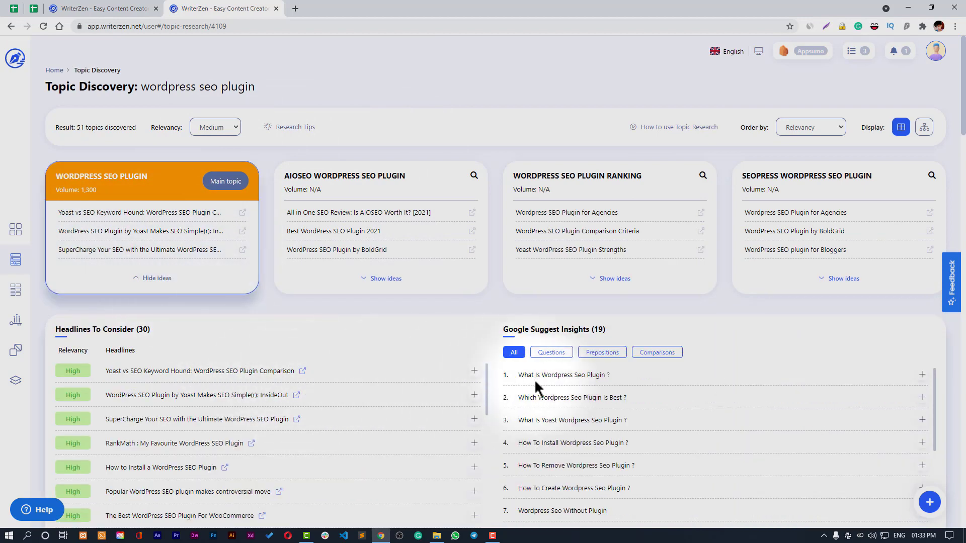
left_click_drag(633, 376, 497, 374)
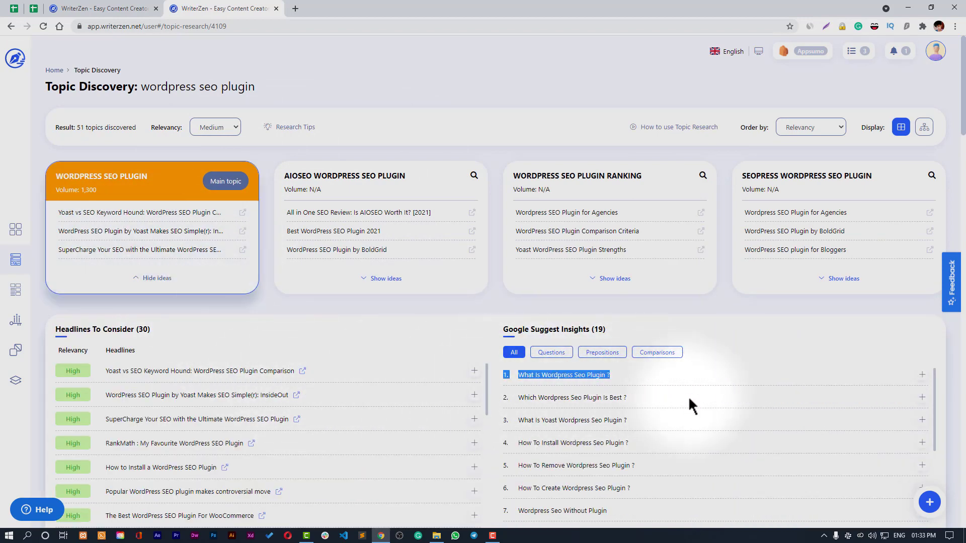
left_click(654, 401)
left_click_drag(627, 398, 520, 400)
key("ctrl+c")
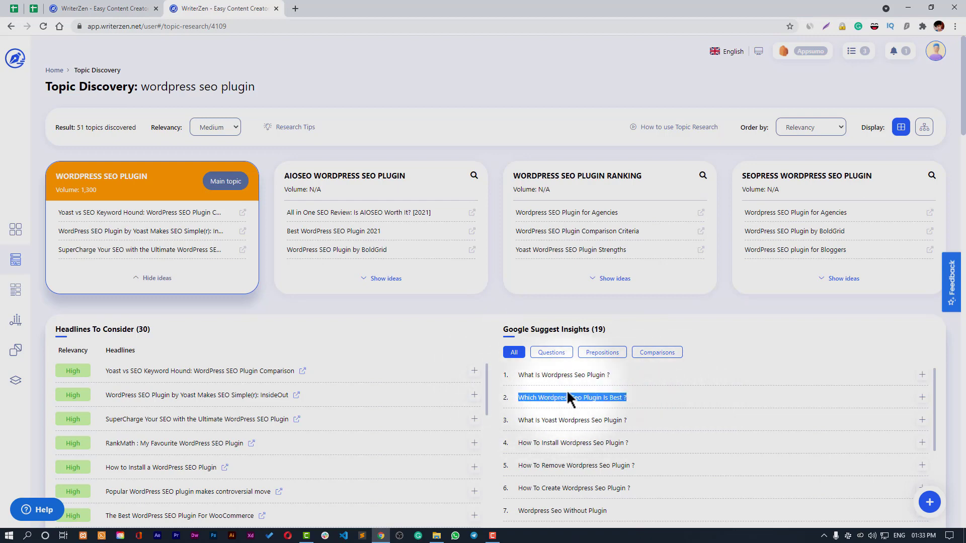
left_click(136, 8)
key("ctrl+v")
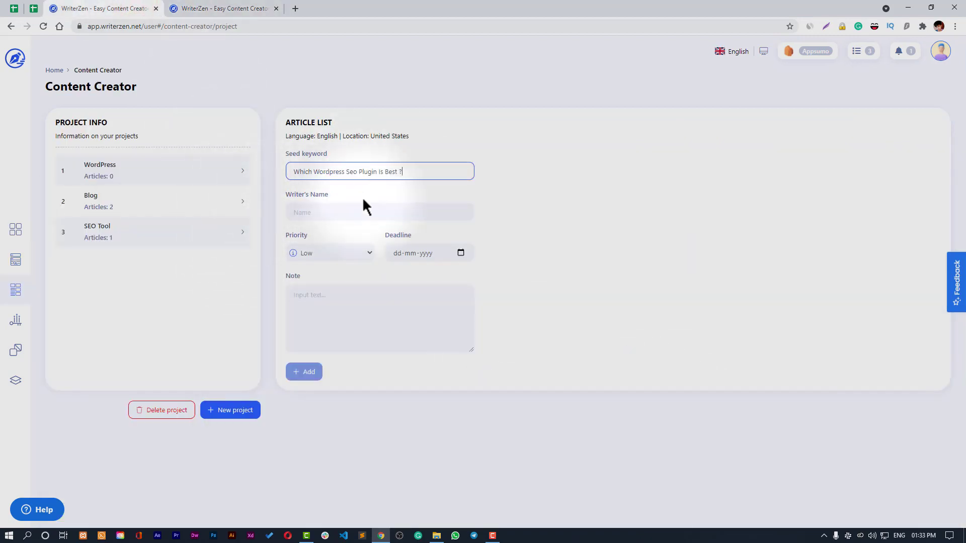
- Enter the writer's name, choose Medium priority, set a 27 June 2021 deadline, and add the article
left_click(366, 212)
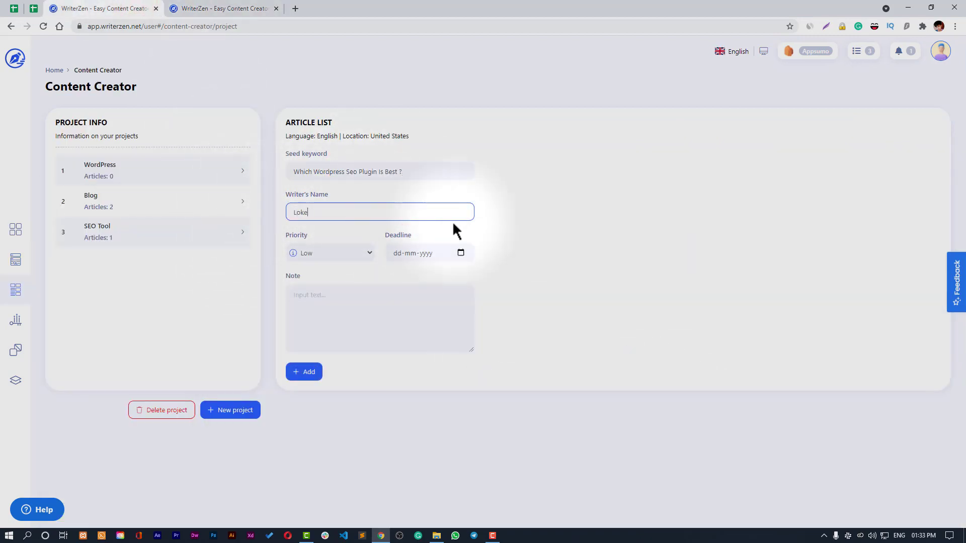
left_click(317, 257)
left_click(322, 273)
left_click(399, 253)
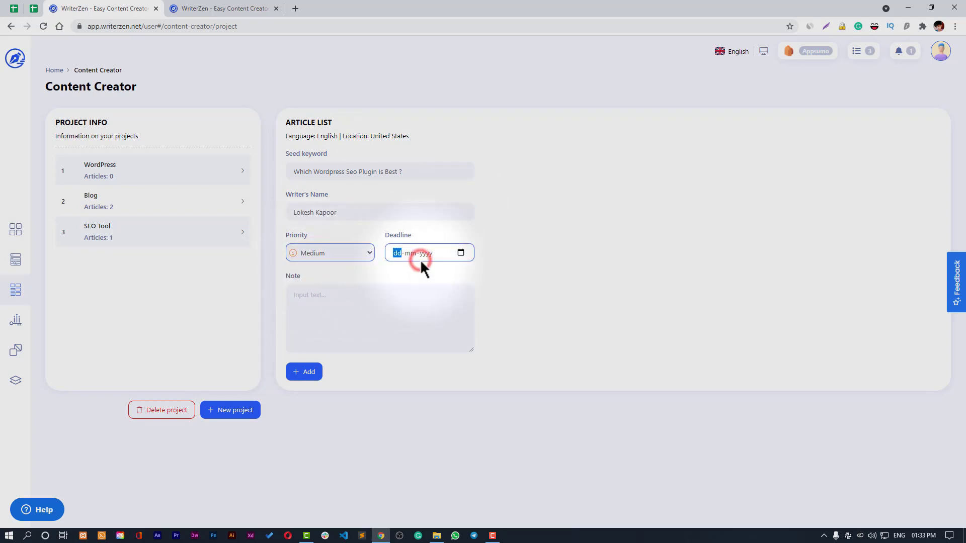
left_click(461, 253)
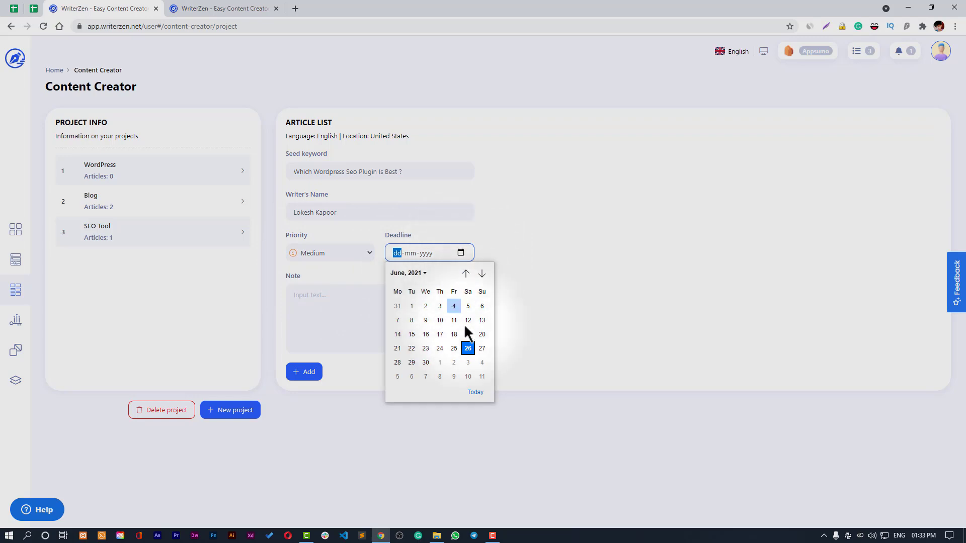
left_click(481, 347)
left_click(407, 327)
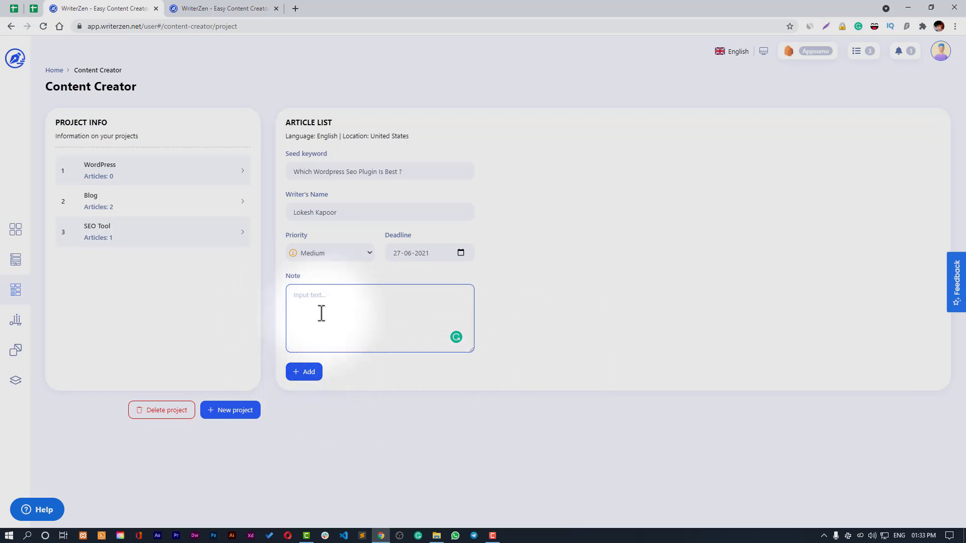
left_click(312, 373)
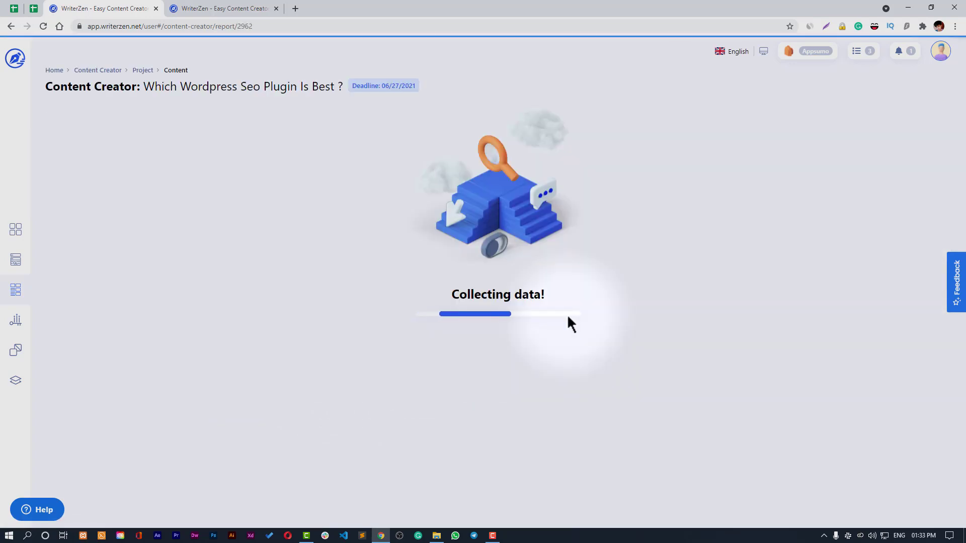
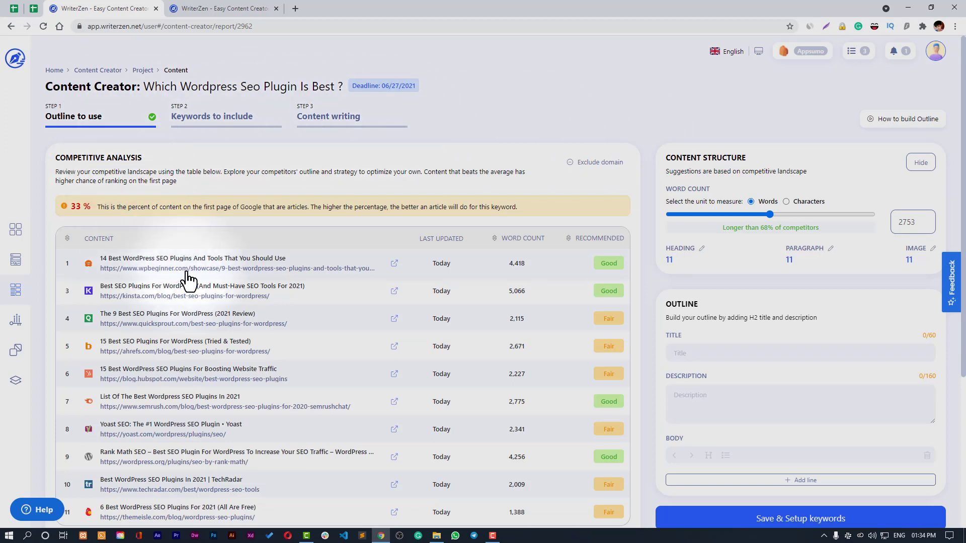
- Show all the People also ask questions under Google Suggest Insights
scroll(714, 327, "down", 2)
left_click(718, 250)
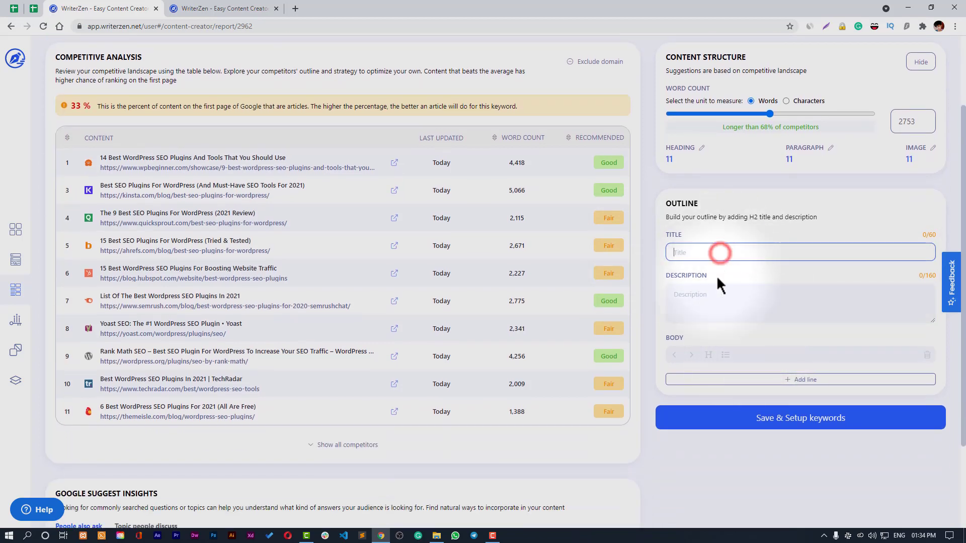
left_click(717, 296)
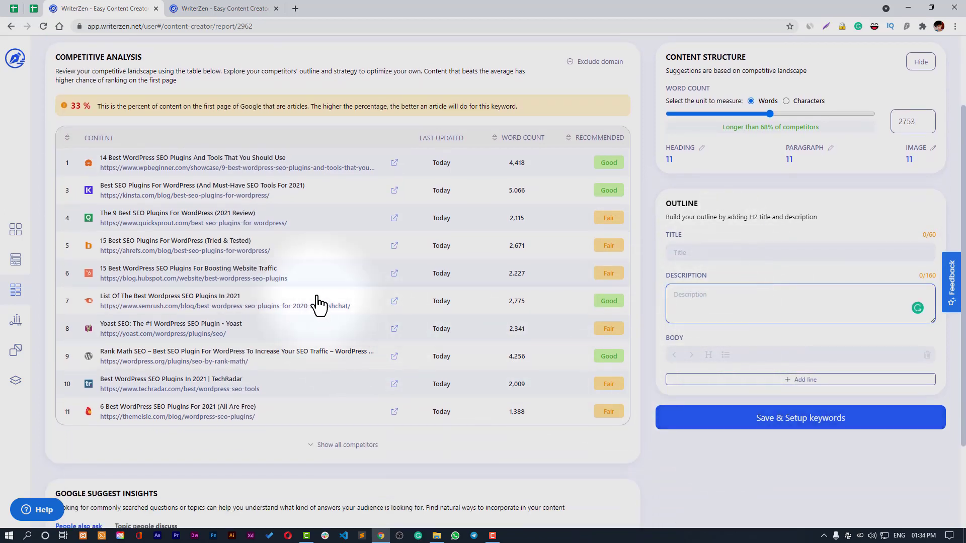
scroll(353, 292, "down", 2)
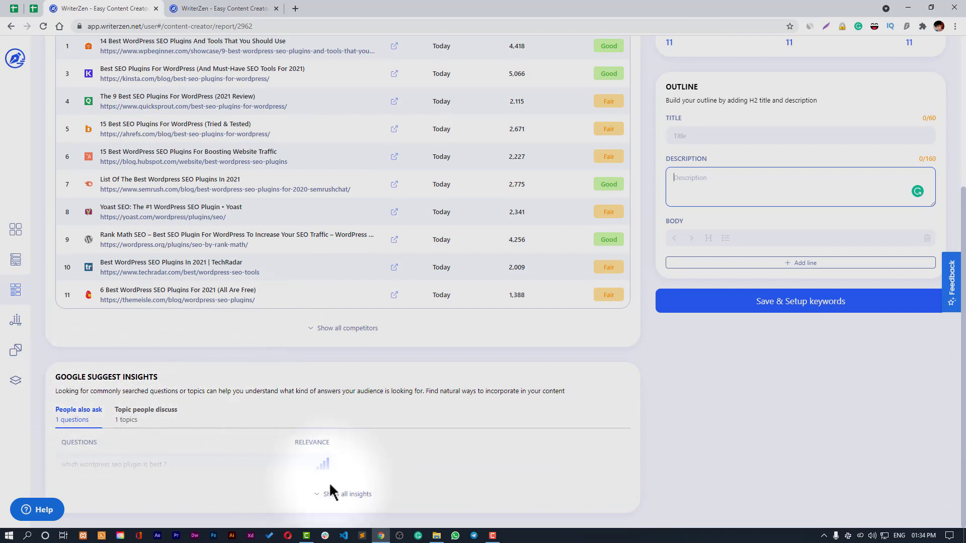
left_click(336, 493)
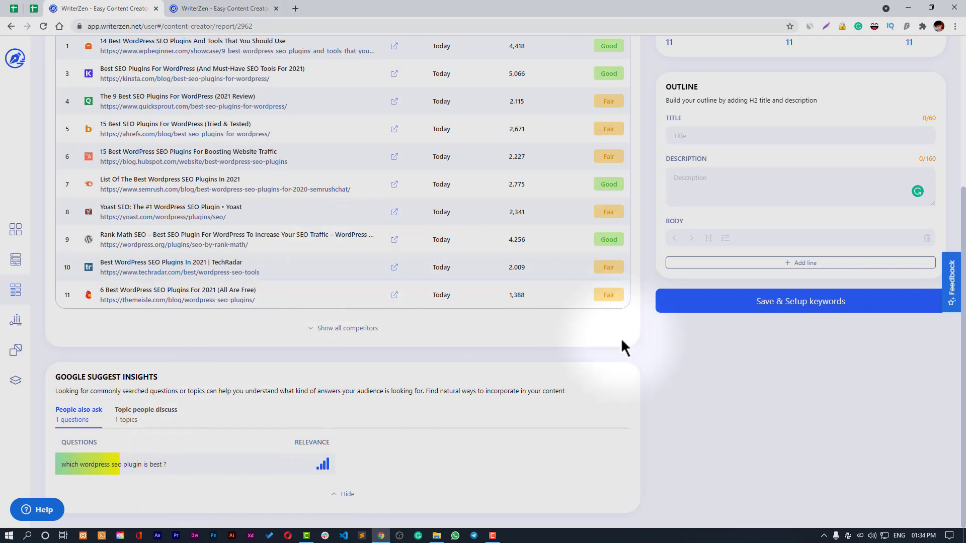
- Expand the QuickSprout competitor row to view its description and outline
scroll(763, 425, "up", 5)
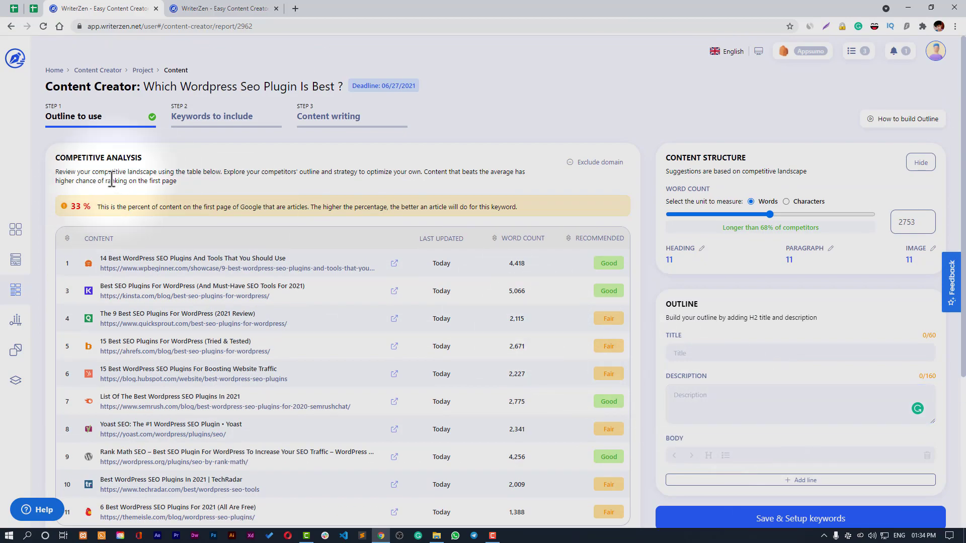
scroll(254, 408, "down", 4)
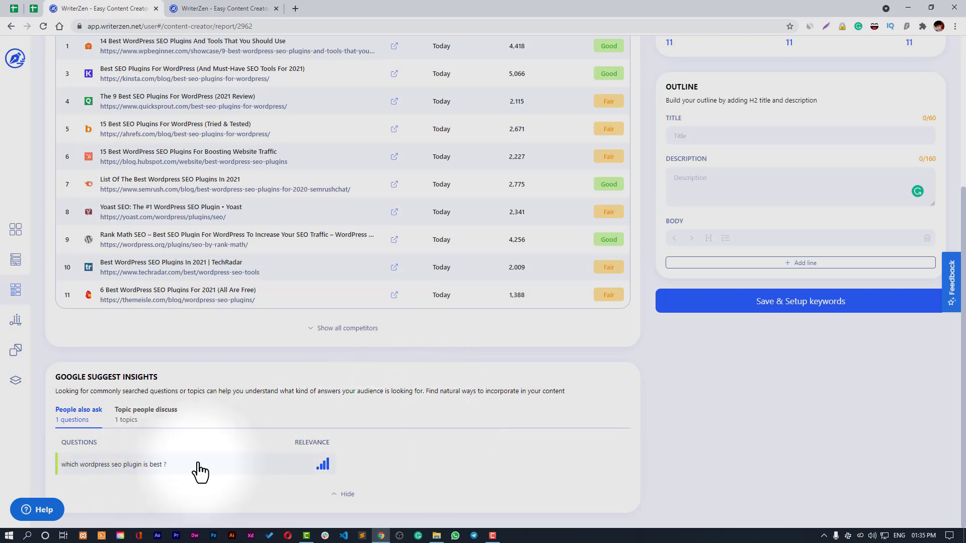
scroll(229, 377, "up", 4)
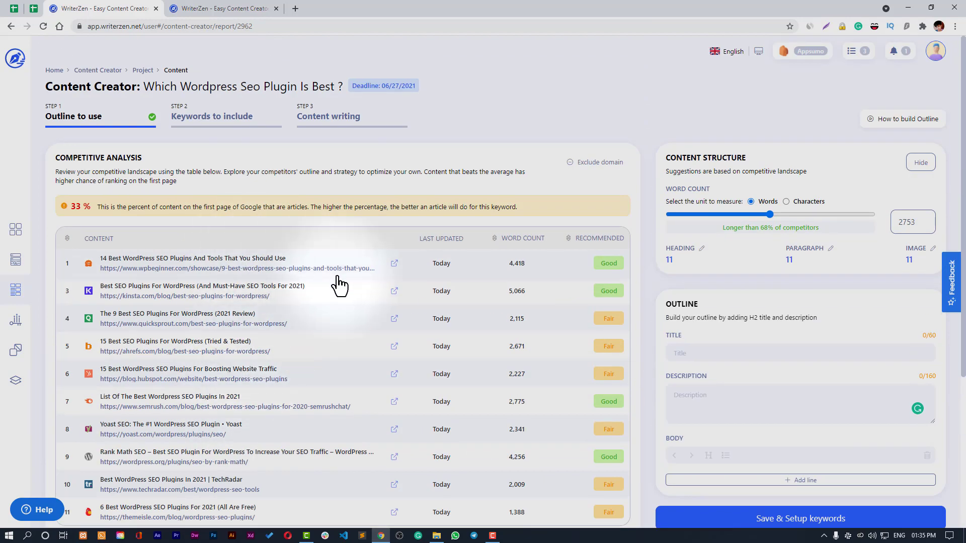
left_click(349, 320)
- Add QuickSprout's 'The Top 9 Best SEO Plugins for WordPress' heading as an H2 line
scroll(347, 332, "down", 2)
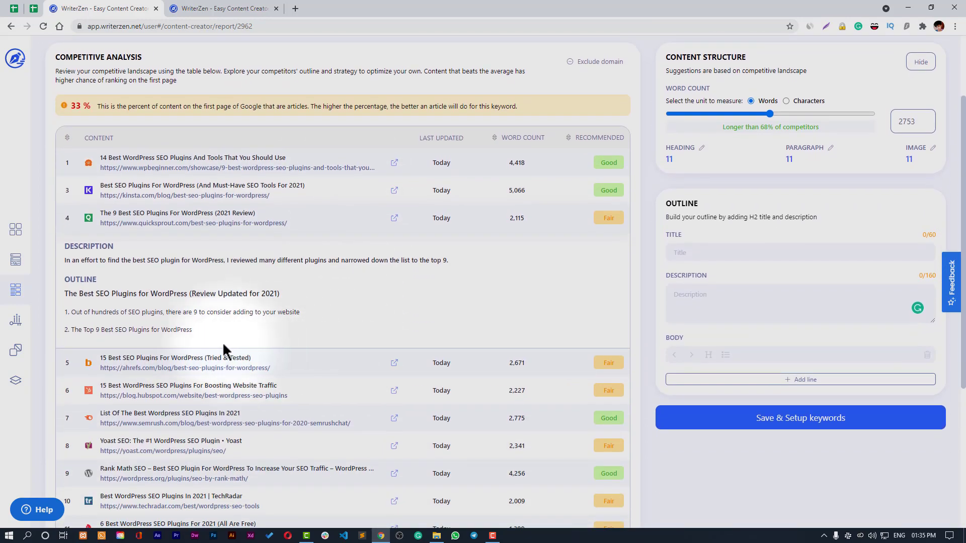
left_click_drag(65, 330, 127, 331)
left_click(180, 333)
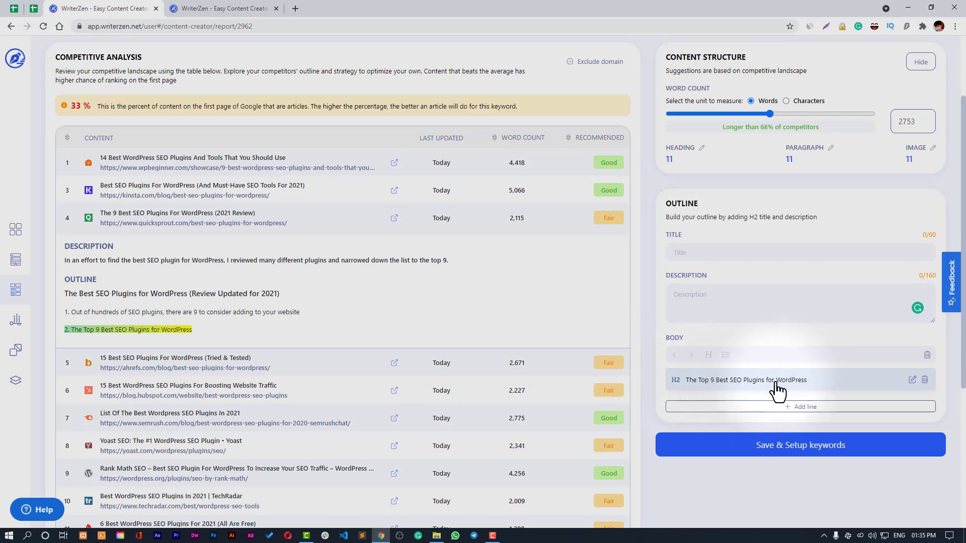
- From semrush's outline, add 'The Top SEO Plugins', 'How to Install An SEO Plugin in WordPress' and 'What are WordPress plugins?'
scroll(312, 301, "down", 2)
left_click(300, 265)
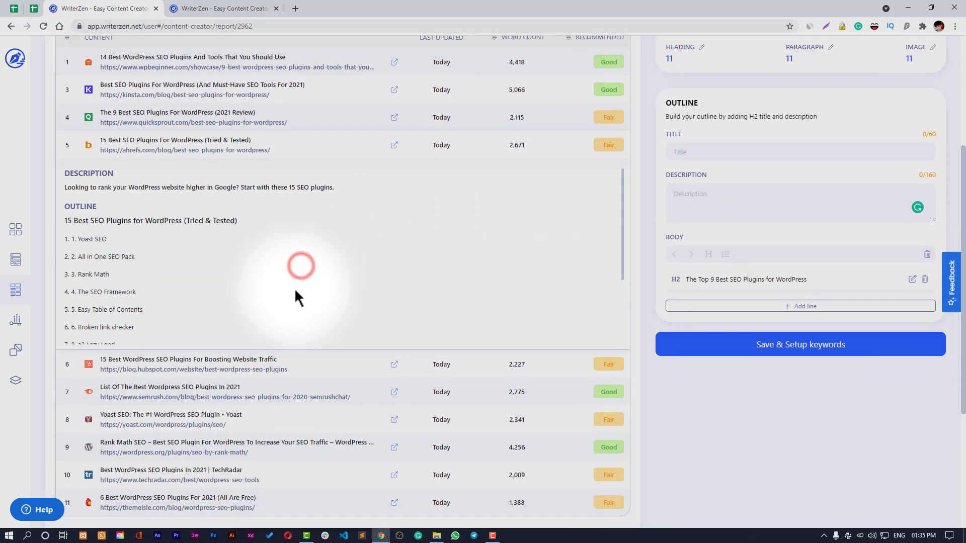
scroll(116, 309, "down", 1)
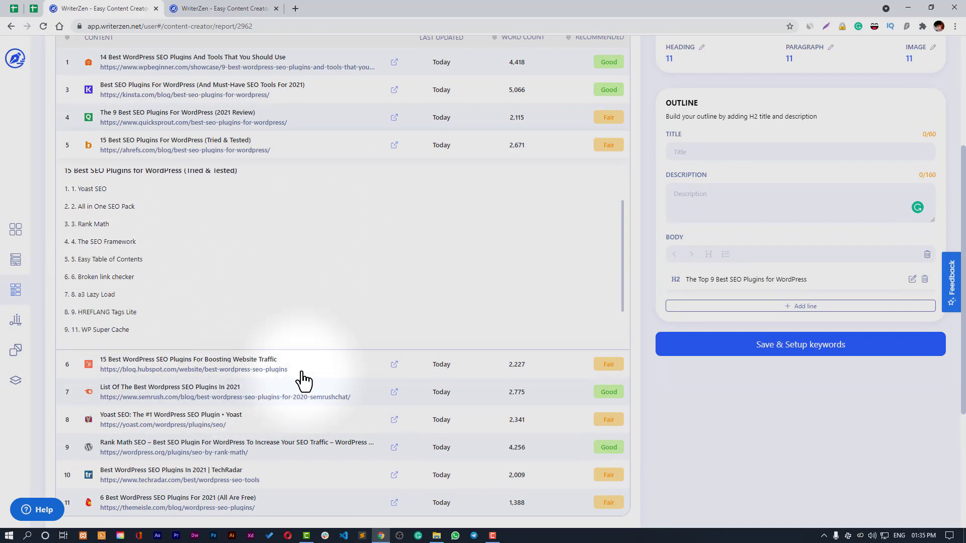
left_click(309, 395)
left_click(125, 279)
left_click(128, 261)
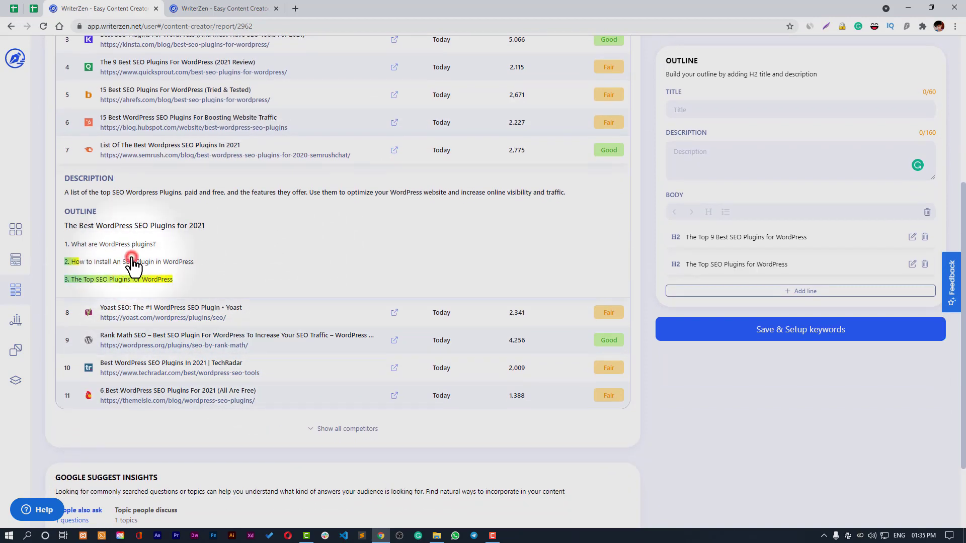
left_click(130, 246)
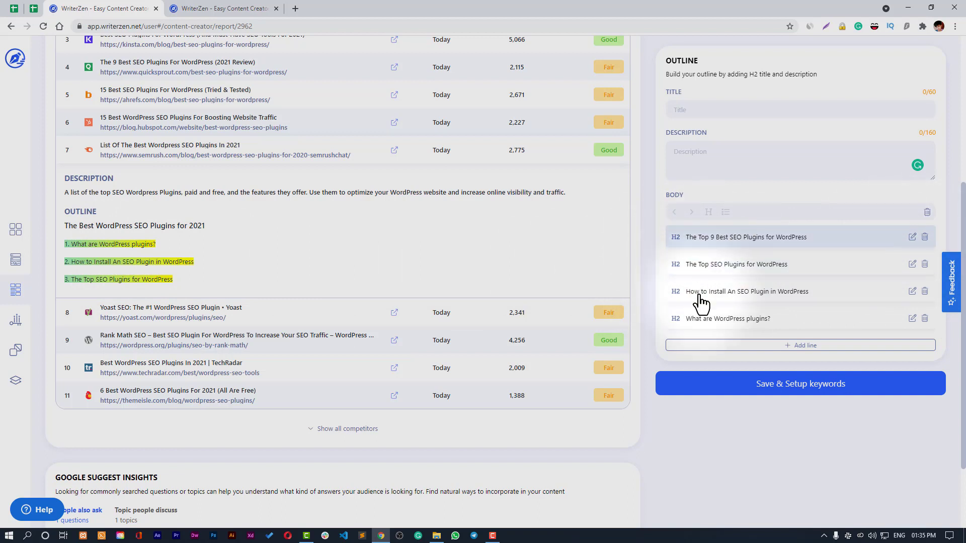
- Shorten the first heading to '9 Best SEO Plugins' by removing 'The Top'
left_click(912, 237)
left_click(719, 240)
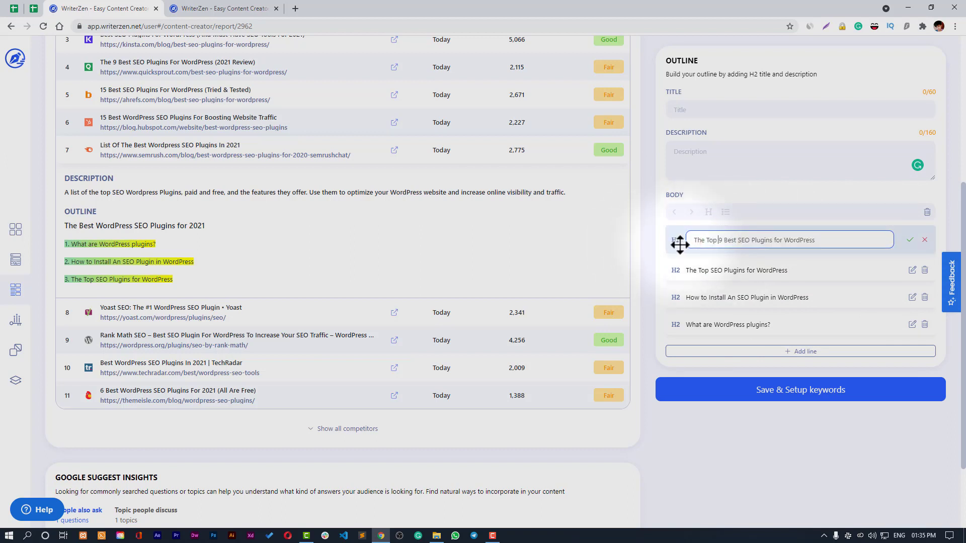
key("BackSpace")
key("BackSpace")
key("BackSpace")
key("BackSpace")
key("BackSpace")
key("BackSpace")
key("BackSpace")
left_click(910, 240)
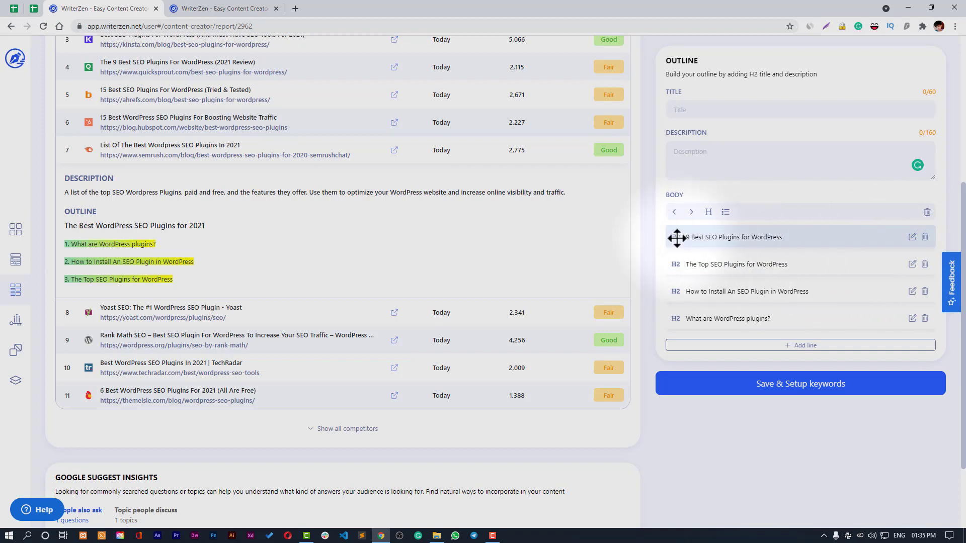
- Reorder the outline lines, moving 'How to Install An SEO Plugin' to the bottom
left_click_drag(677, 238, 677, 280)
left_click_drag(677, 243, 679, 271)
left_click_drag(679, 291, 681, 323)
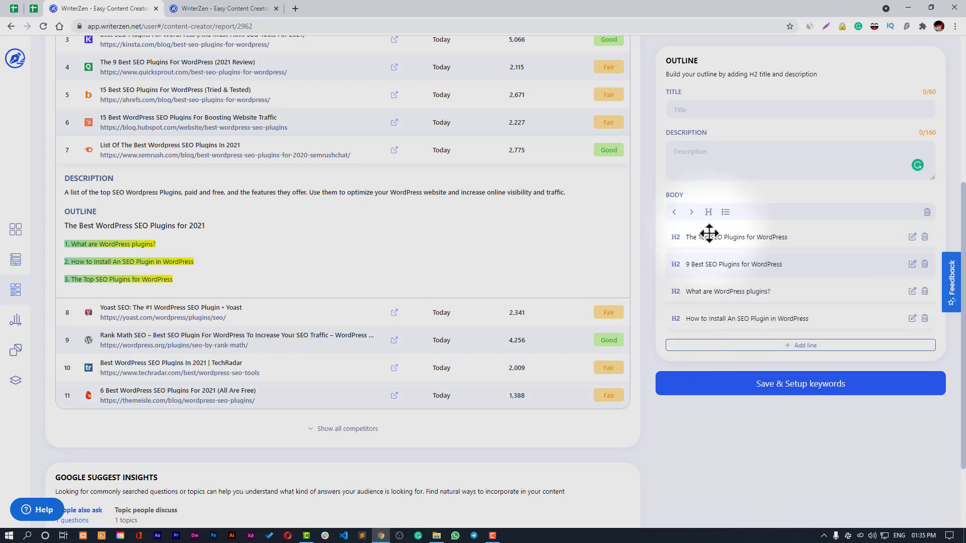
left_click(690, 214)
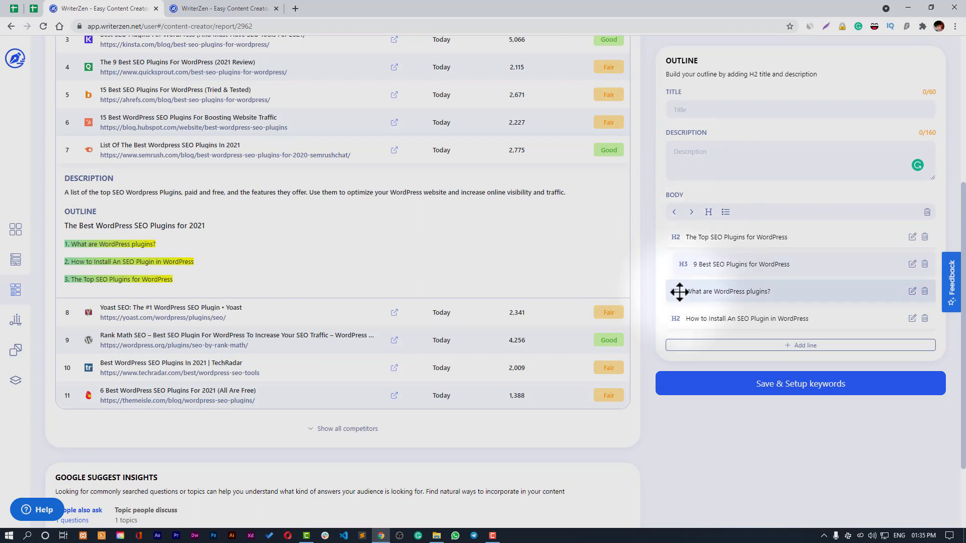
left_click_drag(678, 290, 677, 239)
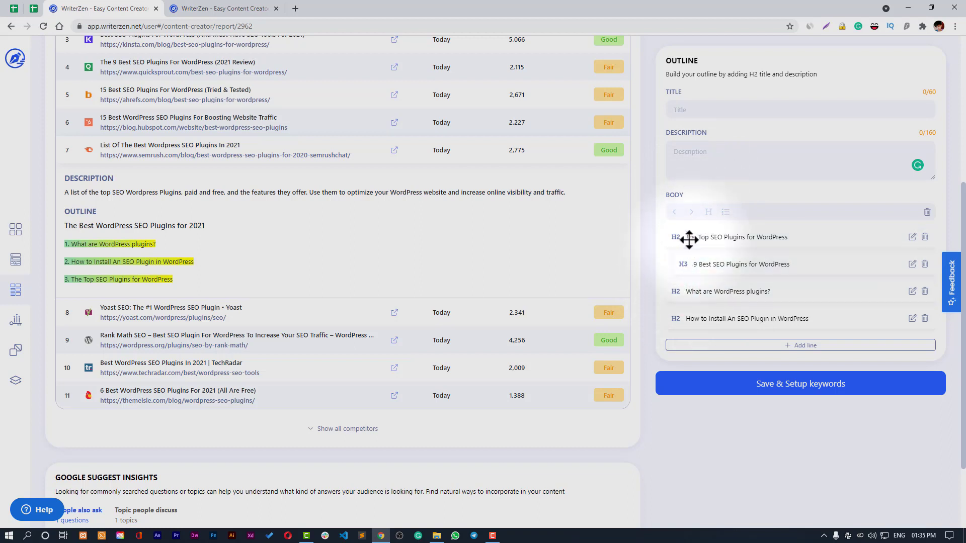
left_click(697, 259)
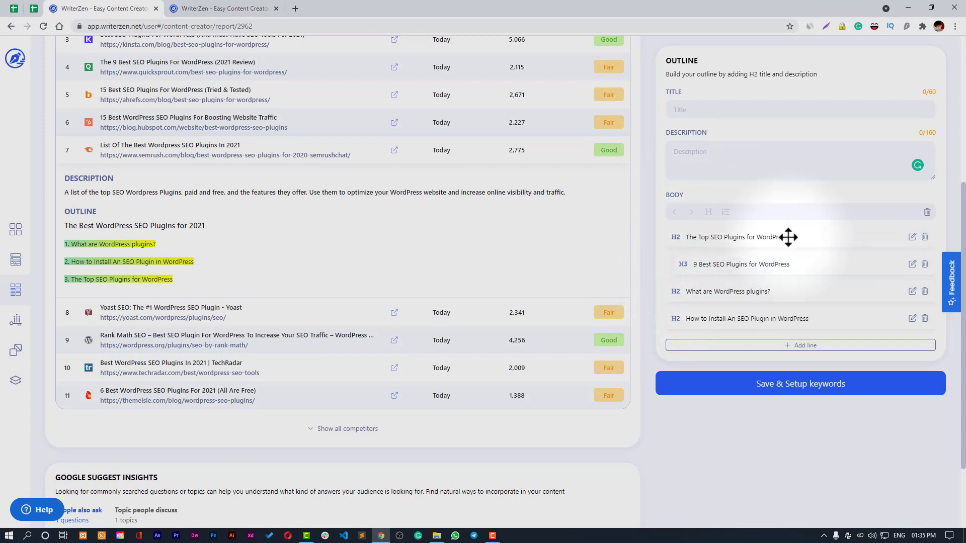
- Make 'What are WordPress plugins?' an H3 heading
left_click(912, 264)
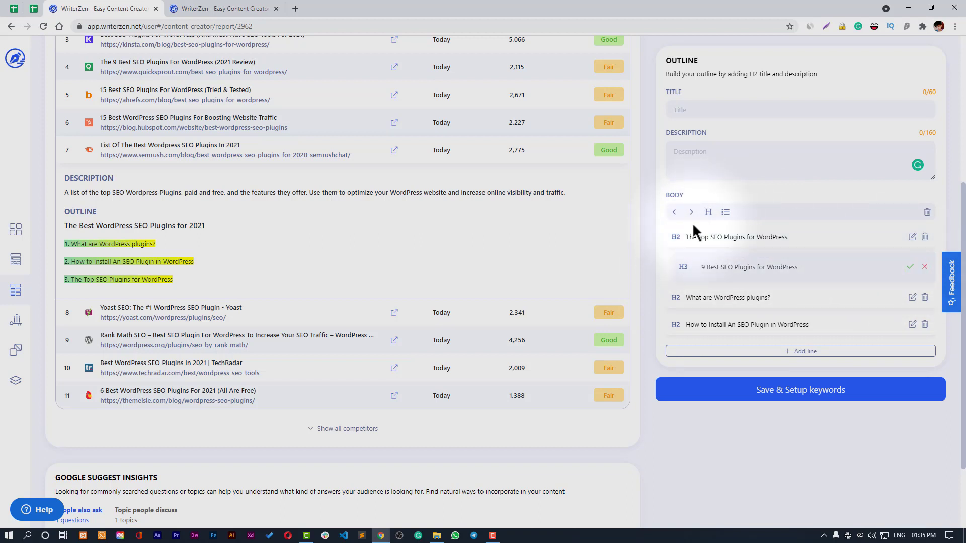
left_click(912, 297)
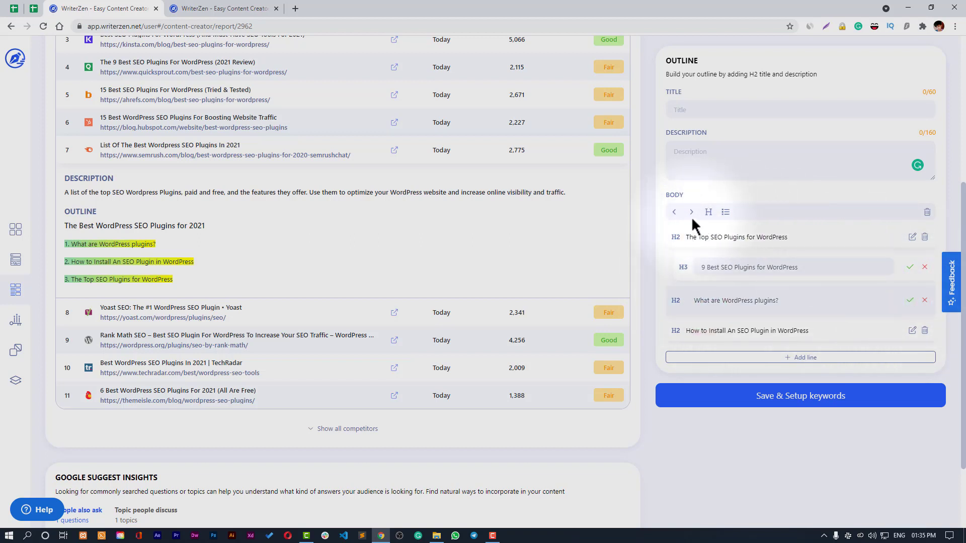
left_click(691, 212)
left_click(909, 300)
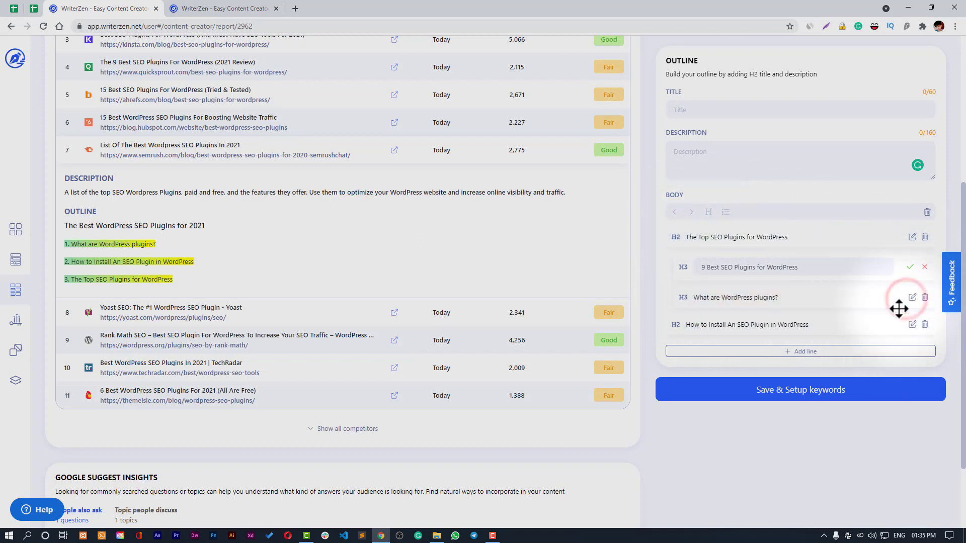
- Delete the '9 Best SEO Plugins' line from the outline
left_click(683, 269)
left_click(709, 212)
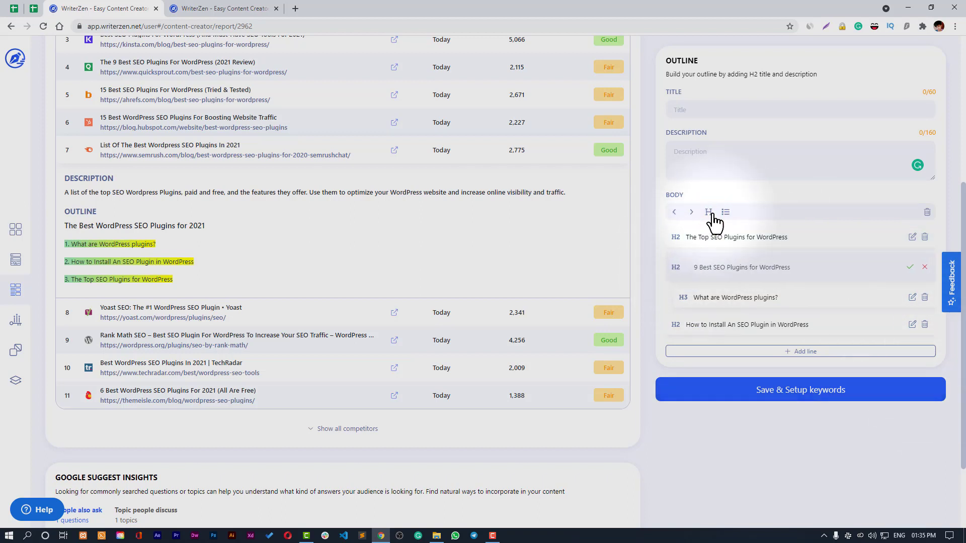
left_click(726, 211)
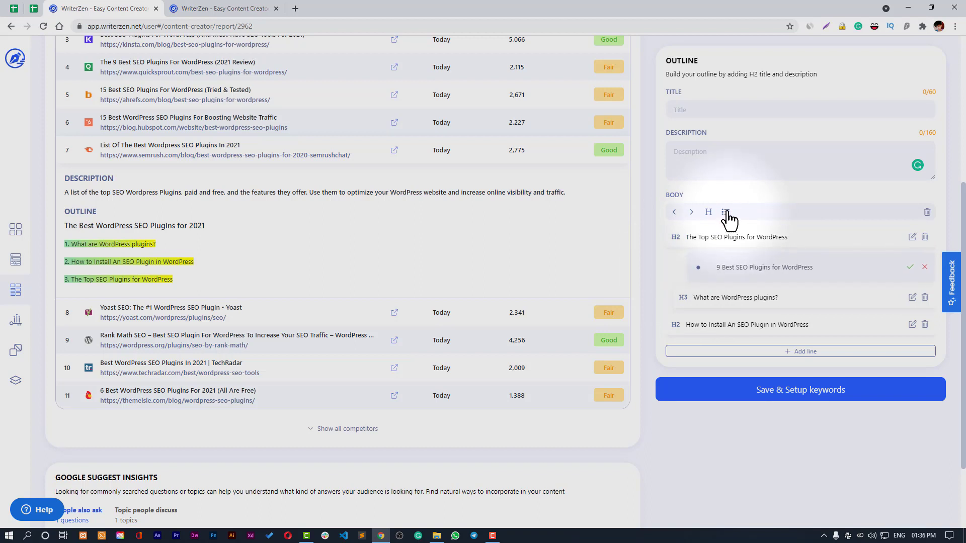
left_click(924, 269)
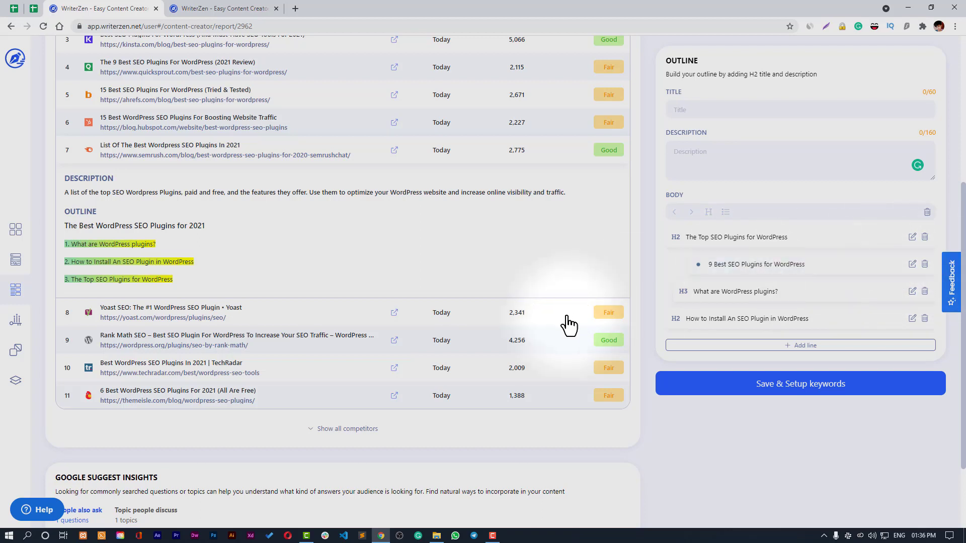
left_click(924, 265)
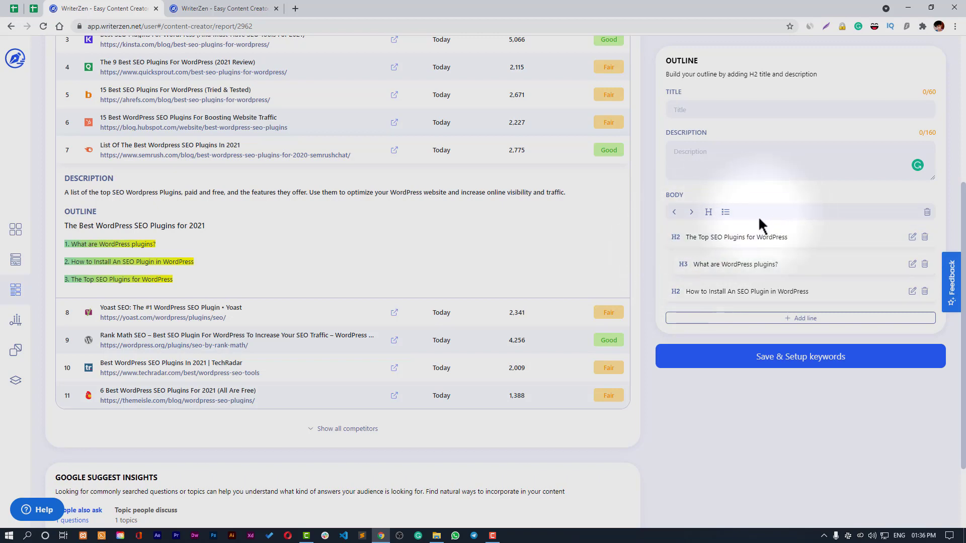
scroll(729, 243, "up", 2)
- Replace the pasted question title in Outline Title with 'Best WordPress SEO Plugins'
left_click(704, 201)
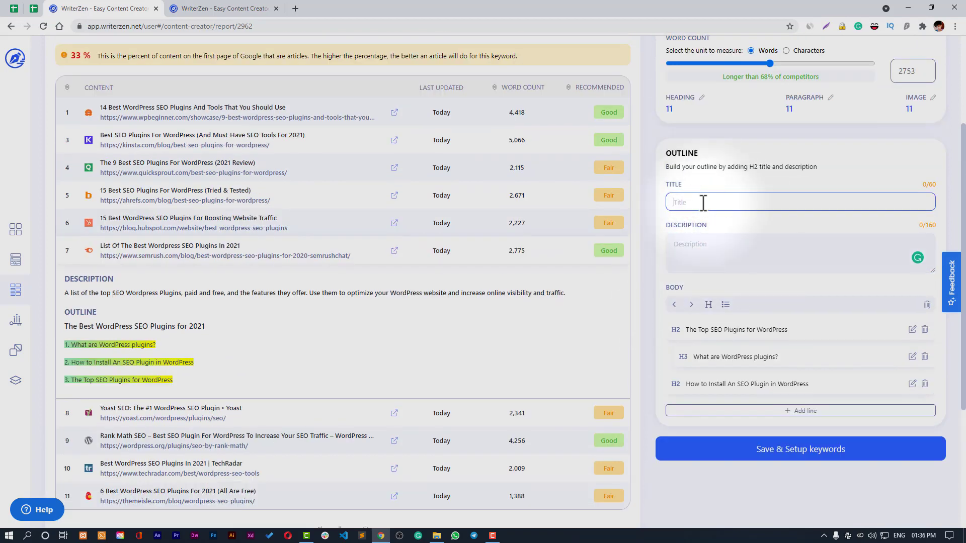
scroll(702, 202, "up", 3)
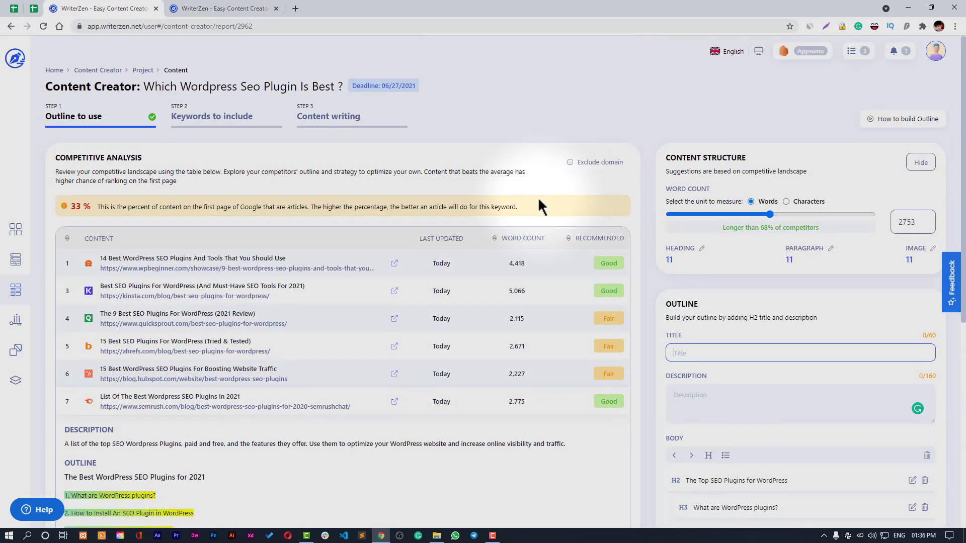
mouse_move(144, 86)
left_mouse_down()
mouse_move(349, 91)
mouse_move(146, 87)
left_mouse_up()
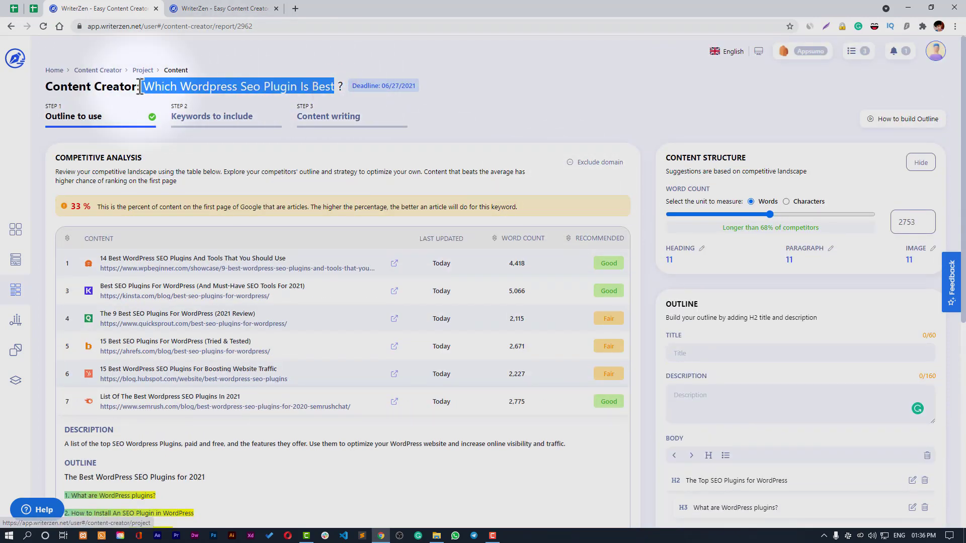
key("ctrl+c")
left_click(724, 353)
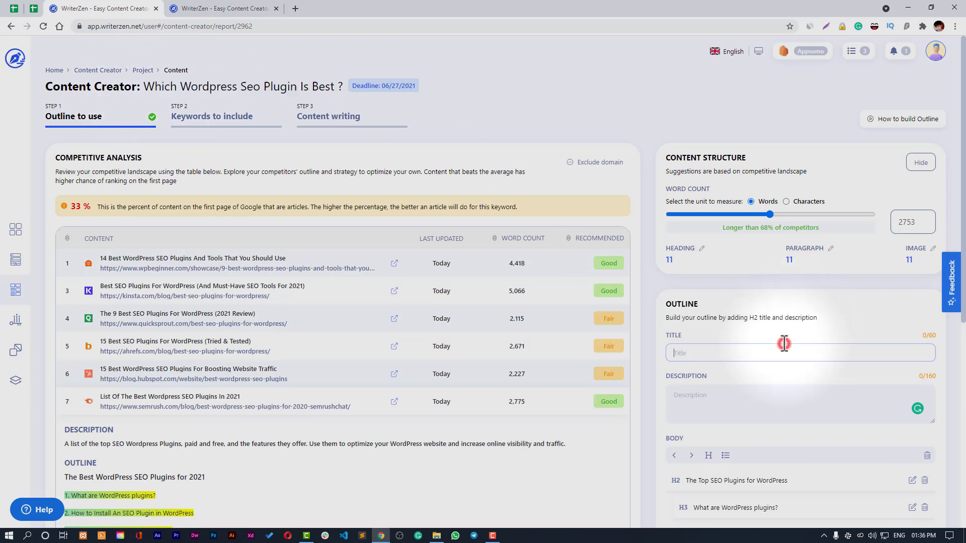
key("ctrl+v")
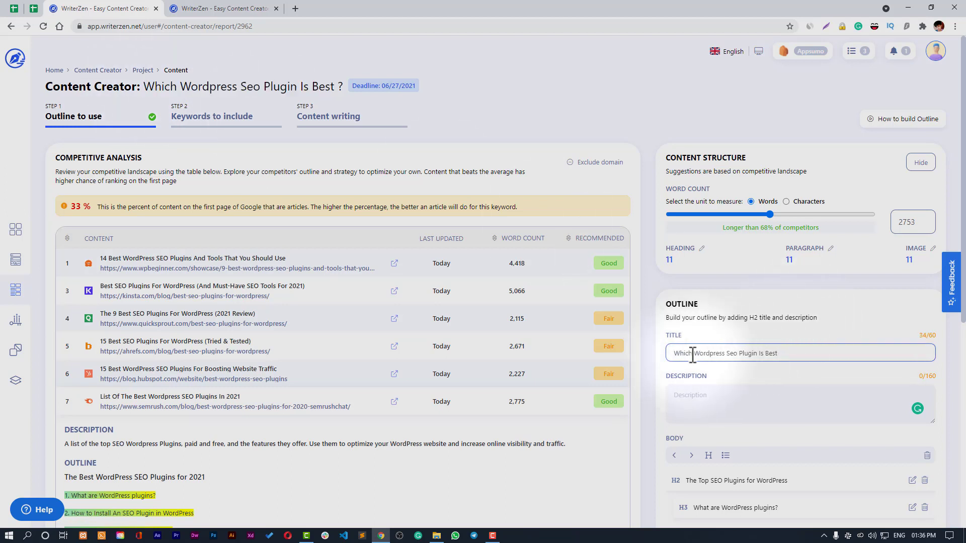
left_click_drag(677, 353, 962, 382)
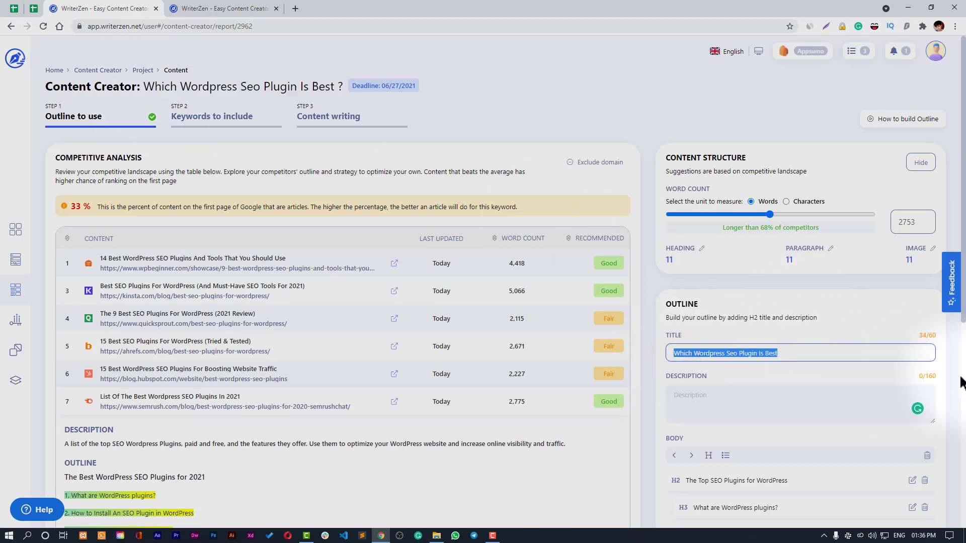
type("Best")
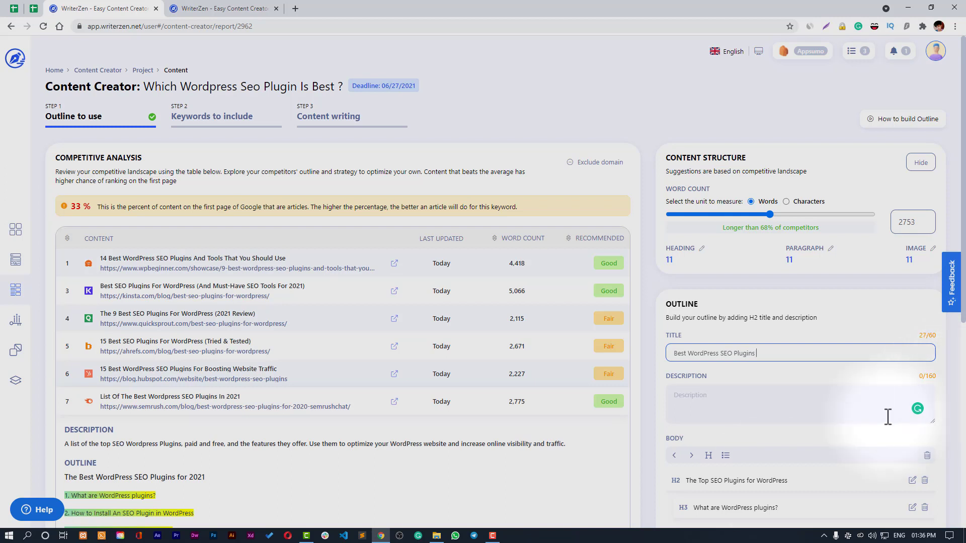
left_click(788, 404)
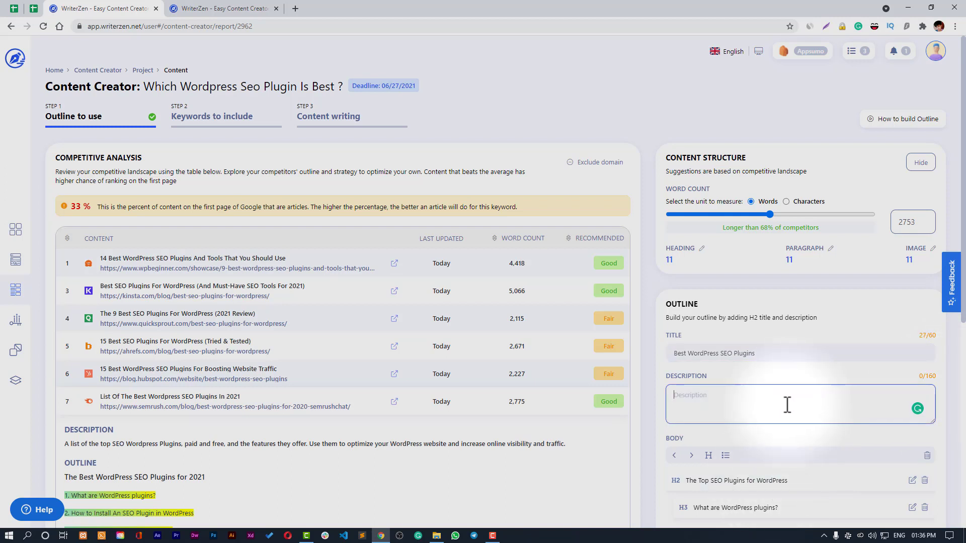
scroll(788, 397, "down", 2)
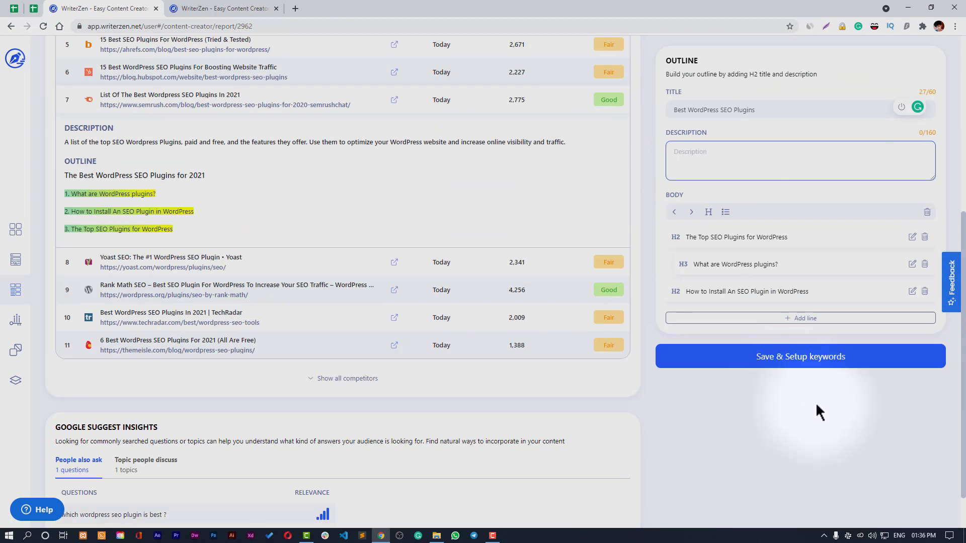
- Drag the Word Count slider through several values to compare the suggested structure
scroll(810, 423, "up", 6)
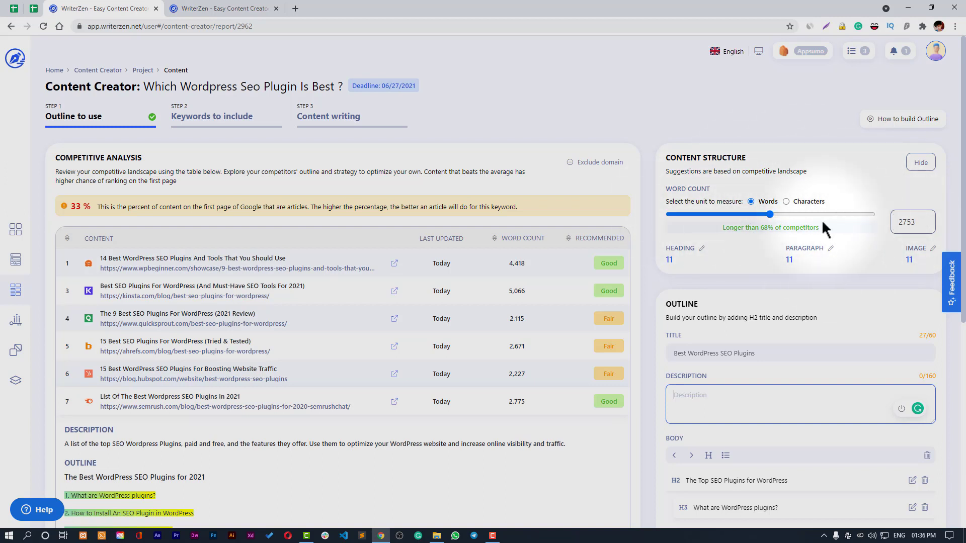
left_click_drag(771, 212, 750, 212)
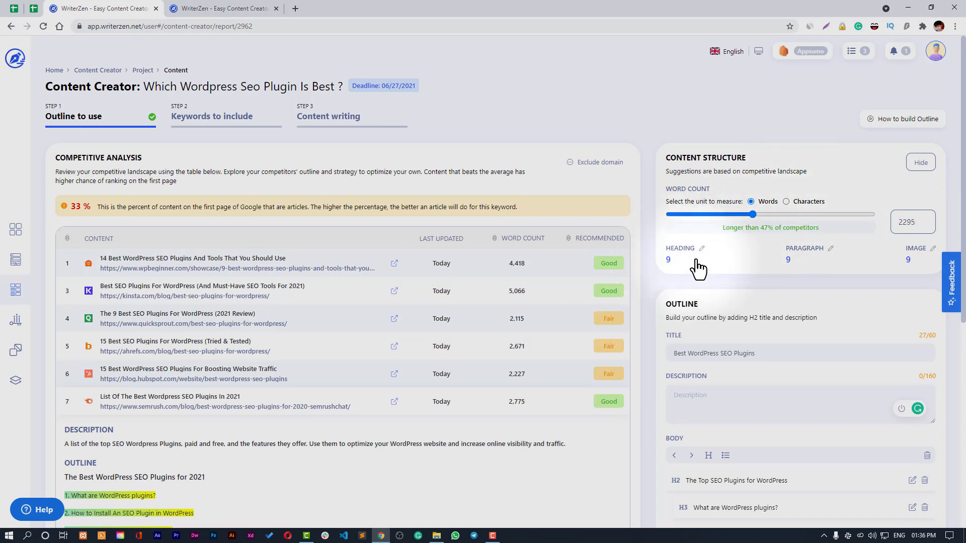
mouse_move(895, 222)
left_mouse_down()
mouse_move(918, 225)
mouse_move(908, 224)
left_mouse_up()
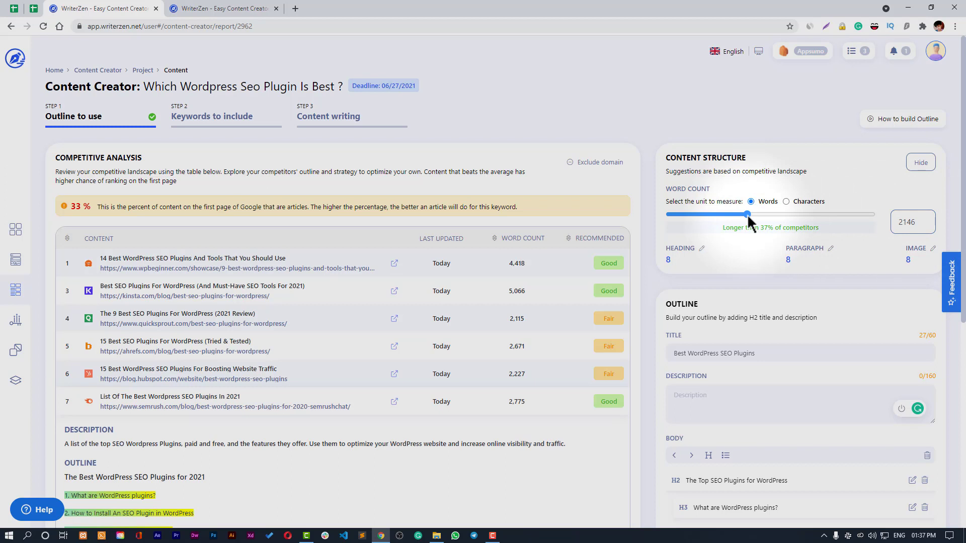
left_click_drag(747, 213, 741, 215)
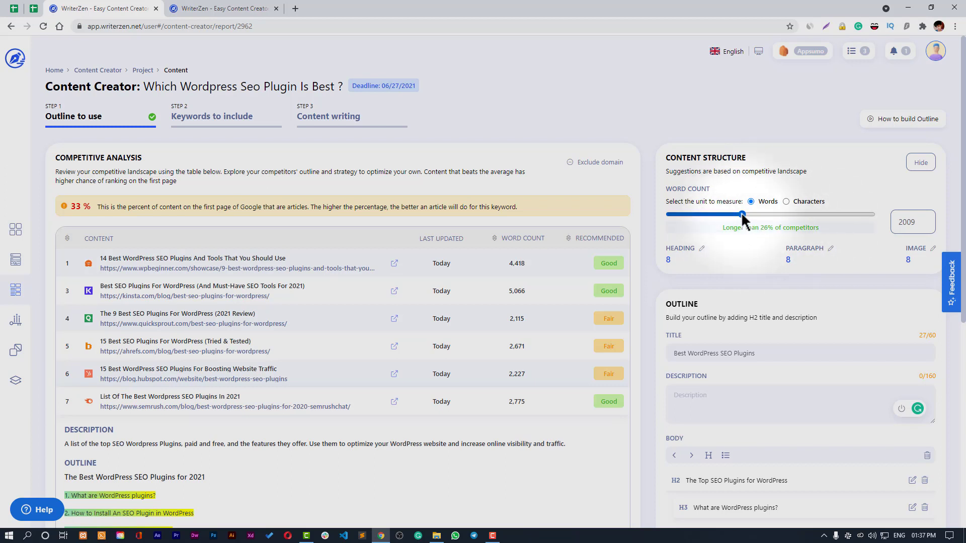
left_click_drag(740, 212, 873, 215)
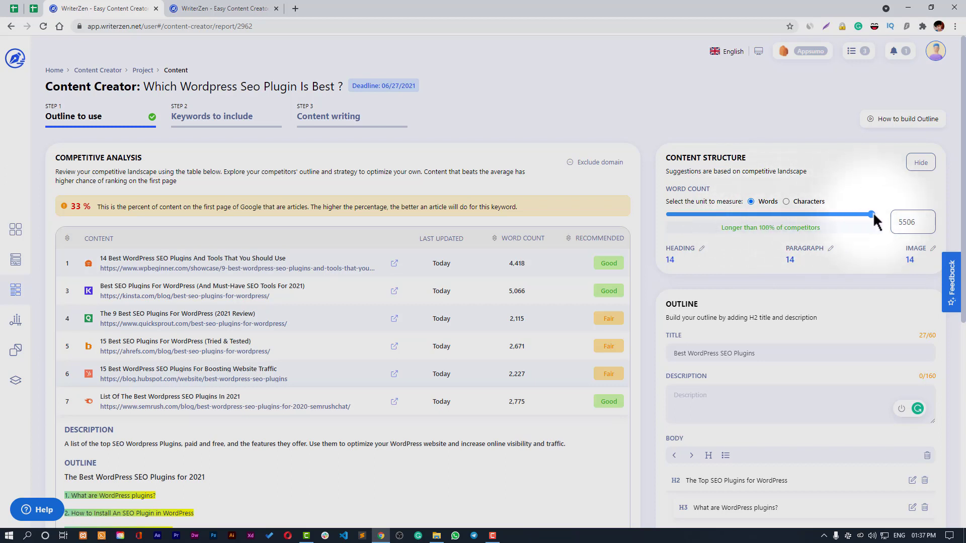
double_click(897, 224)
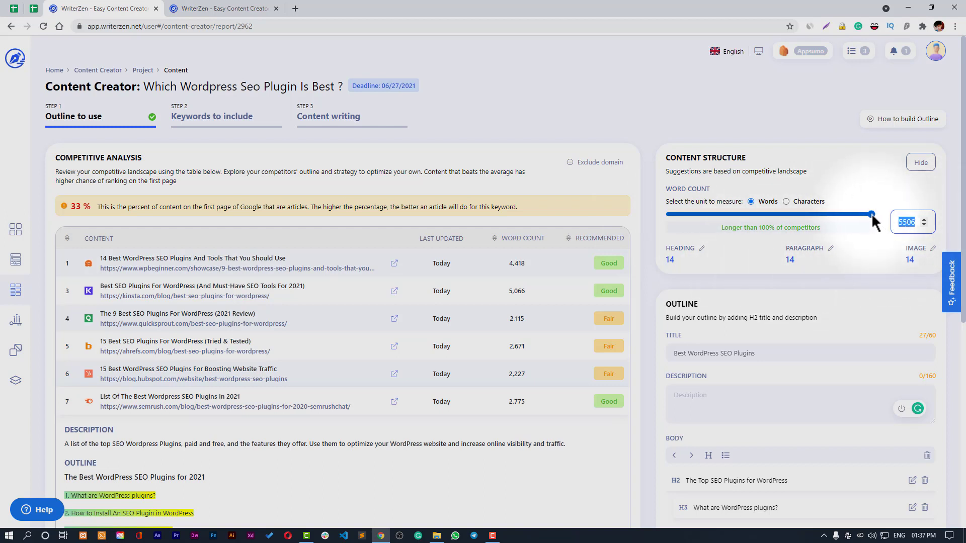
left_click_drag(871, 214, 768, 217)
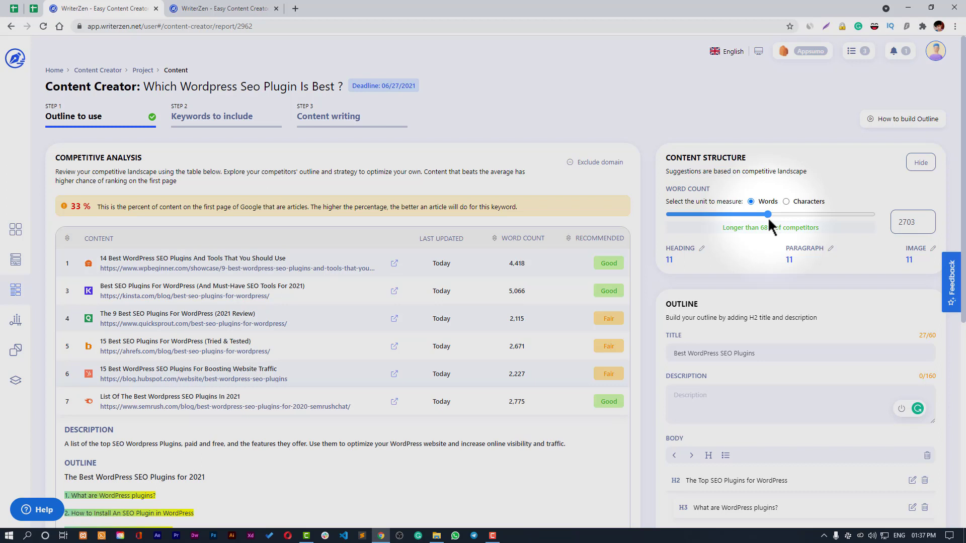
left_click_drag(768, 217, 747, 216)
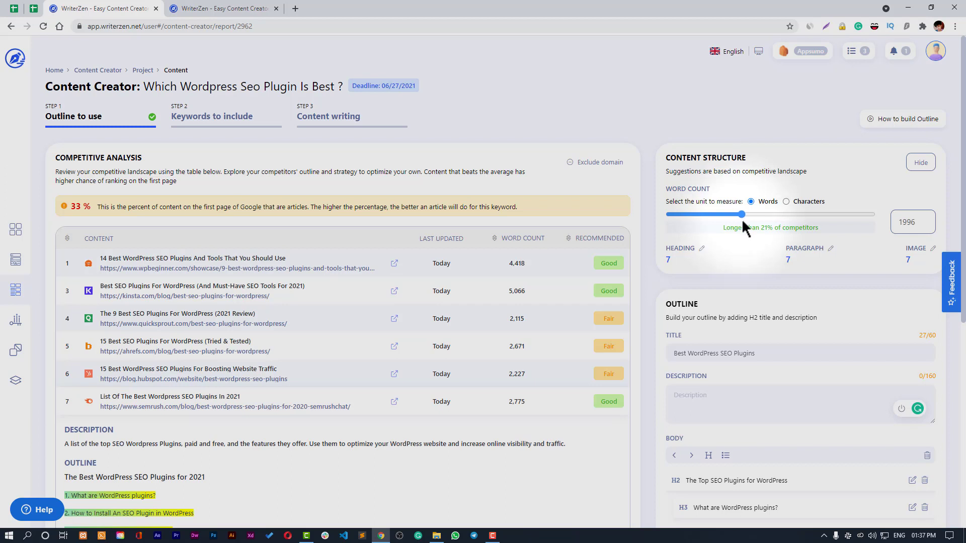
left_click_drag(744, 228, 748, 227)
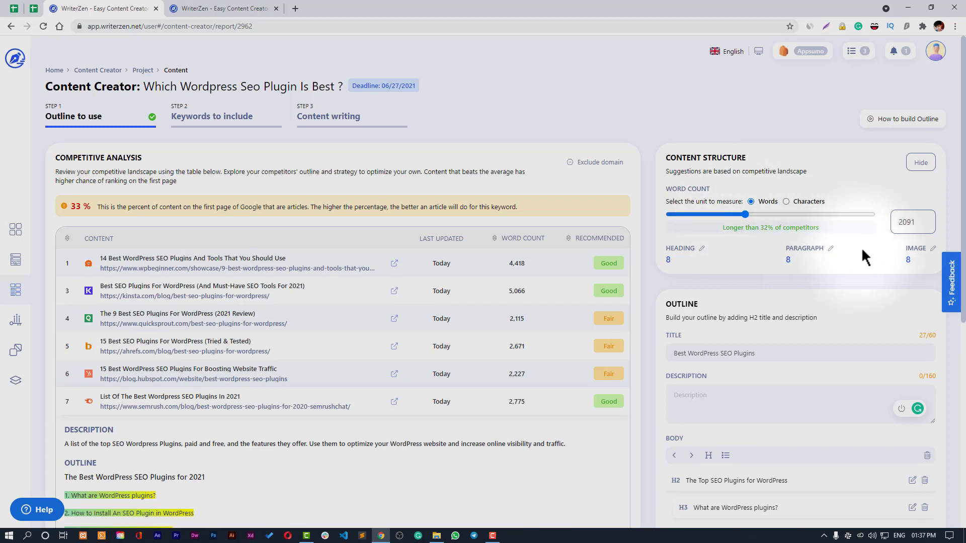
left_click_drag(744, 216, 800, 216)
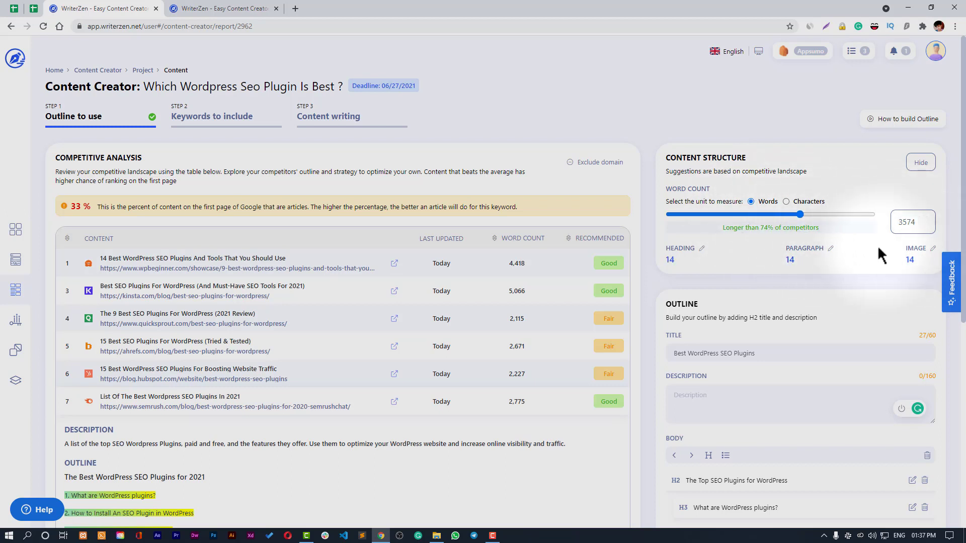
left_click(812, 214)
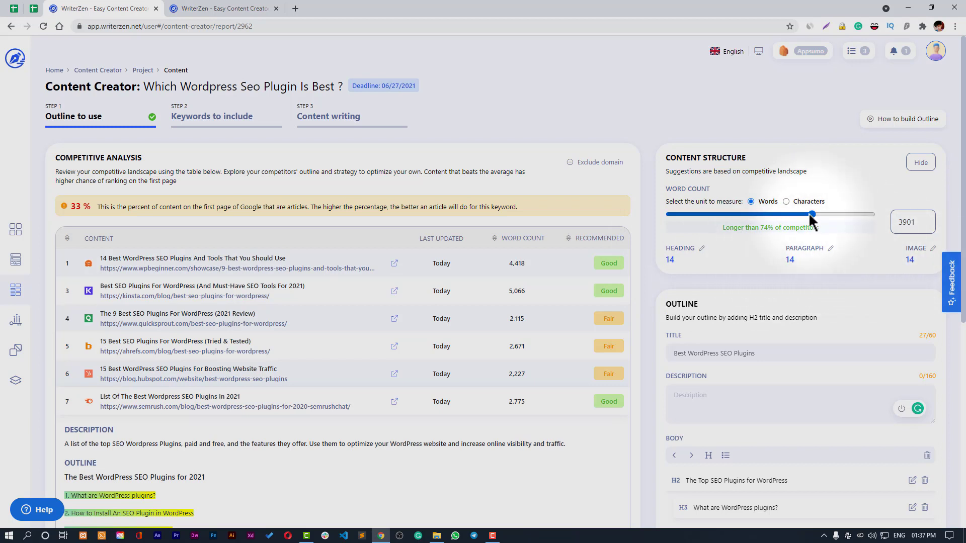
left_click_drag(812, 214, 775, 214)
- Set the target word count to 2500
double_click(907, 221)
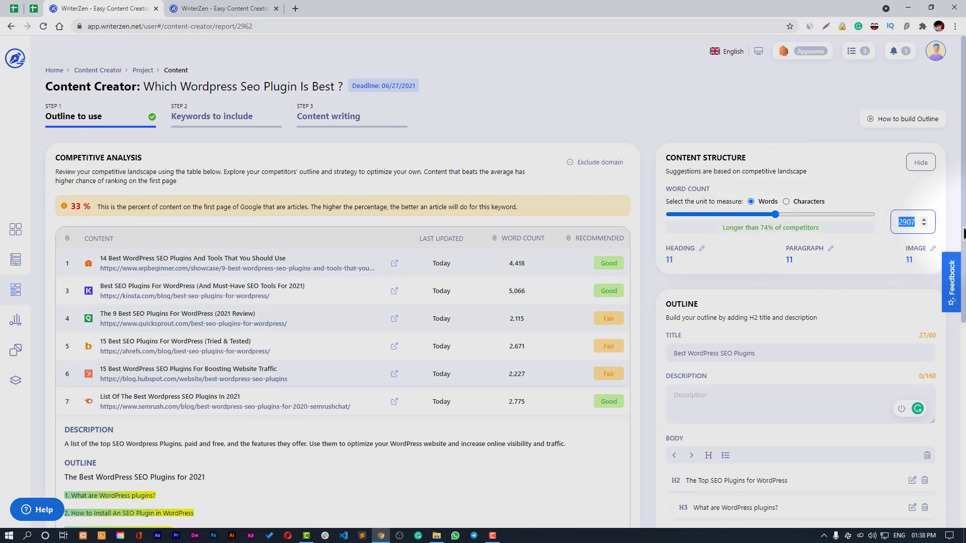
type("2500")
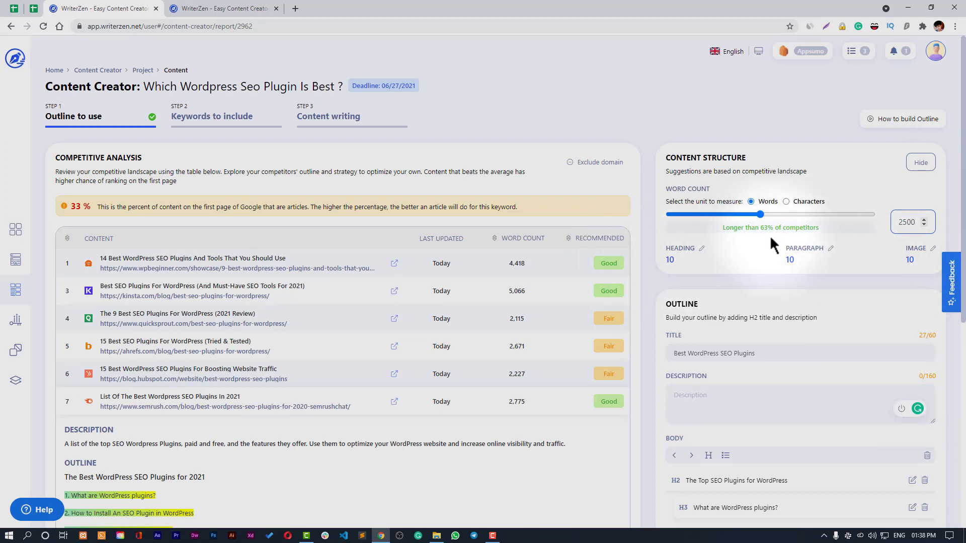
scroll(766, 236, "down", 5)
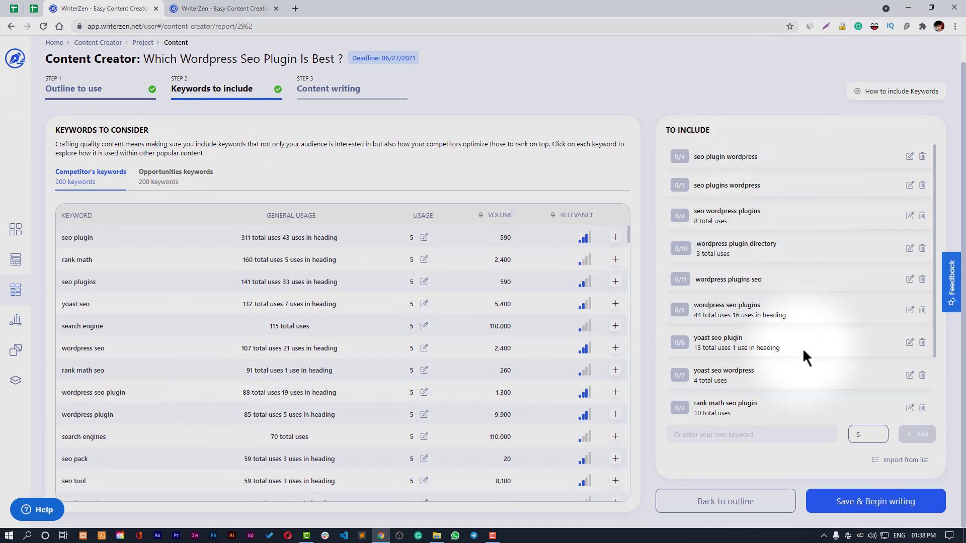
- Inspect which competitor headings use the keyword 'seo plugins'
scroll(755, 398, "down", 1)
scroll(737, 399, "down", 2)
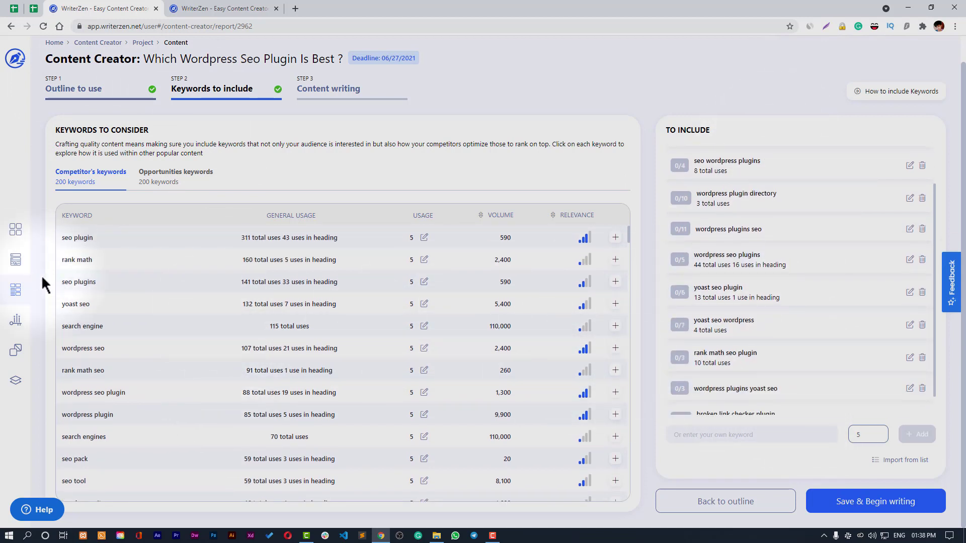
left_click(81, 285)
scroll(910, 388, "down", 2)
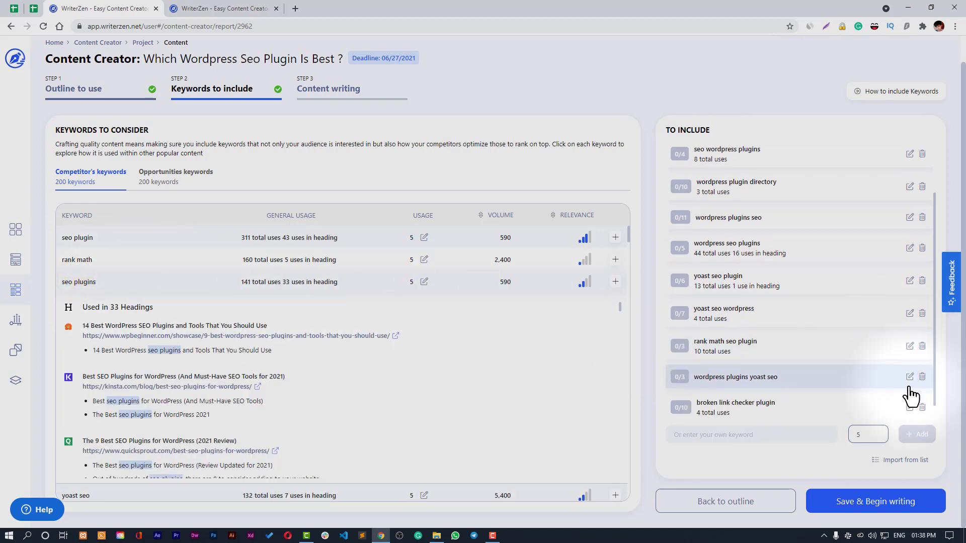
left_click(80, 283)
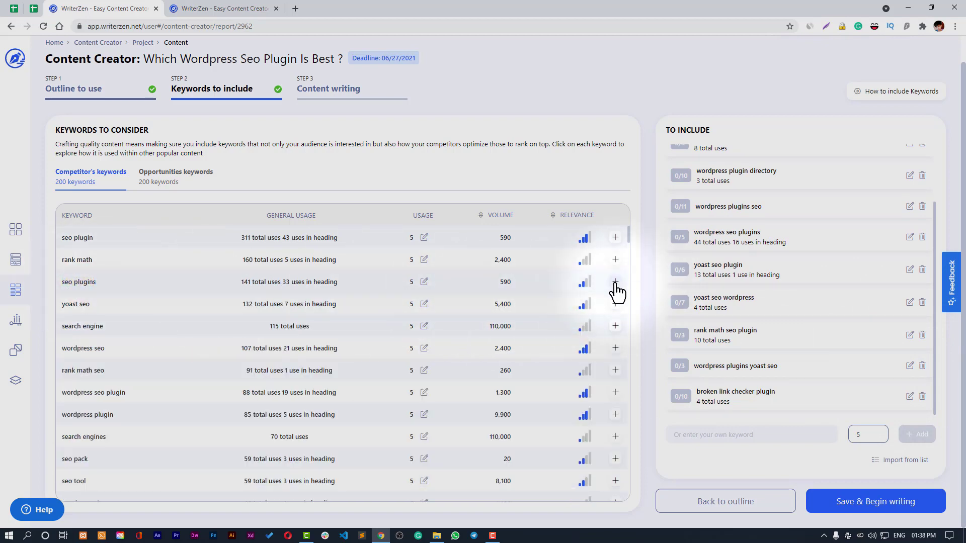
left_click(74, 283)
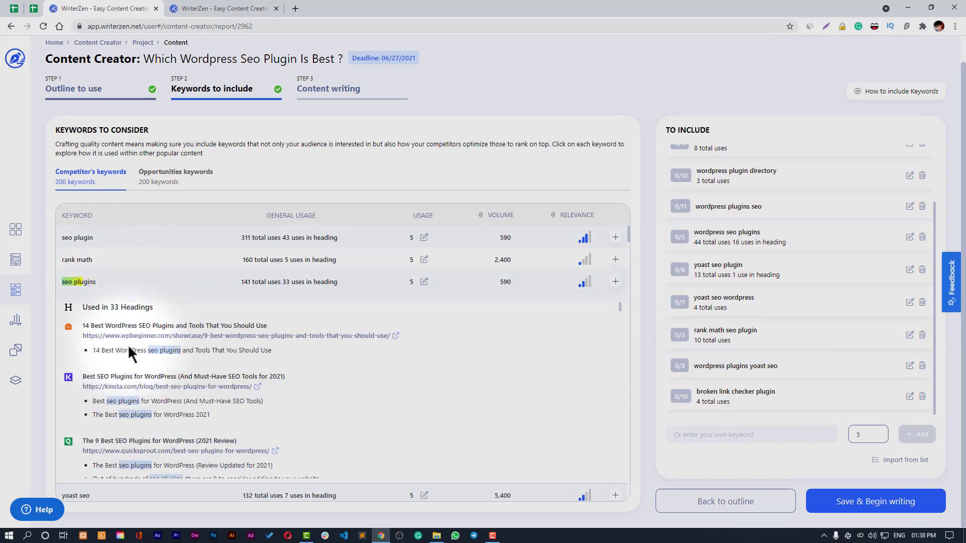
scroll(130, 360, "down", 3)
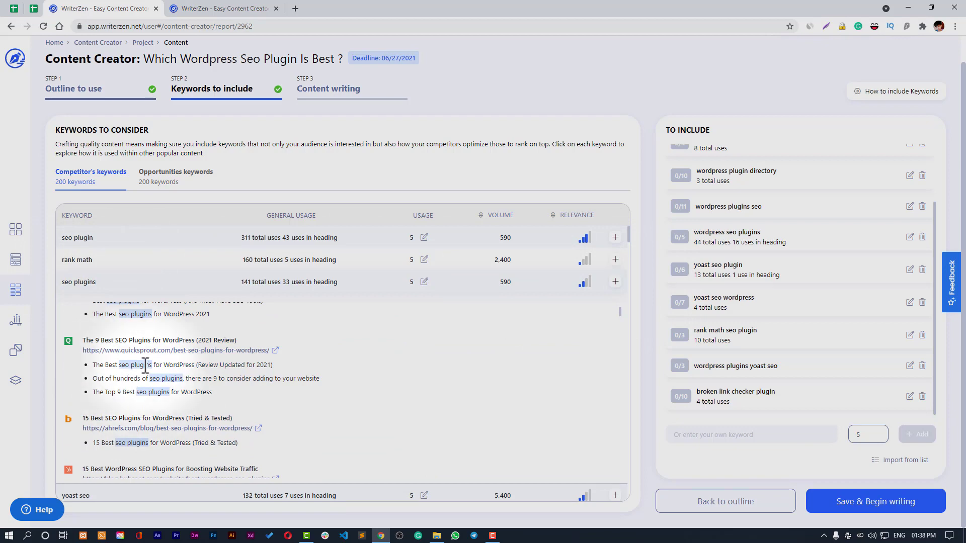
scroll(90, 322, "up", 3)
left_click(77, 283)
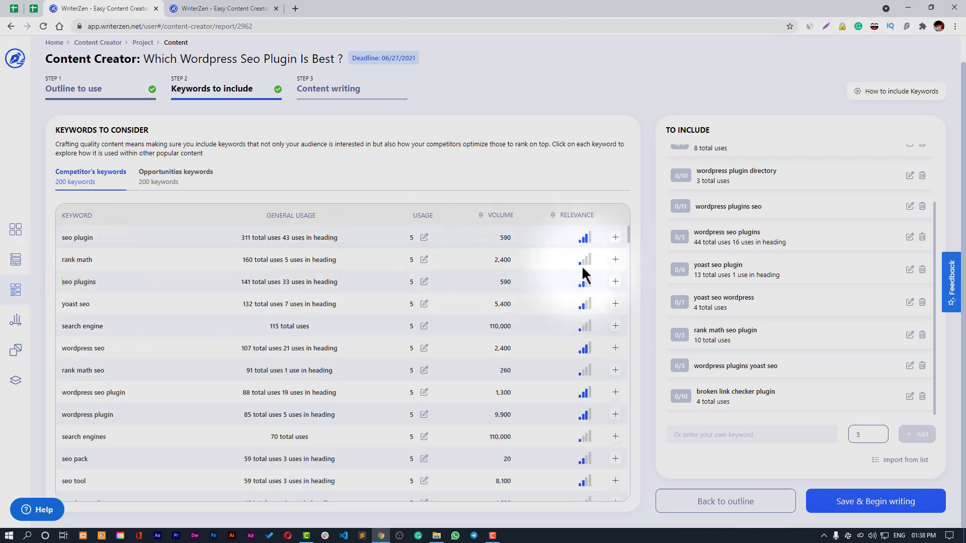
- Add seo plugins, seo plugin, yoast seo, search engine, wordpress seo, rank math seo and wordpress seo plugin to To Include
left_click(614, 281)
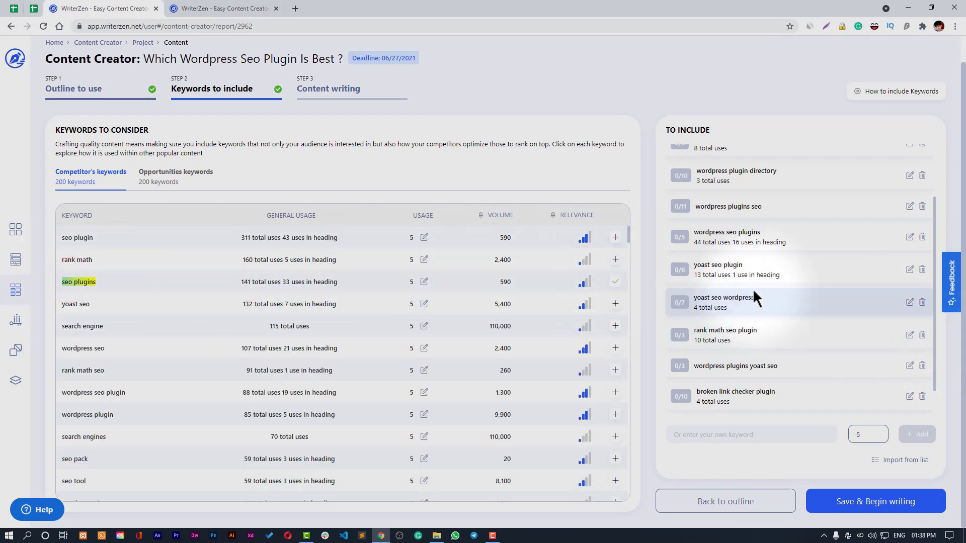
left_click(615, 237)
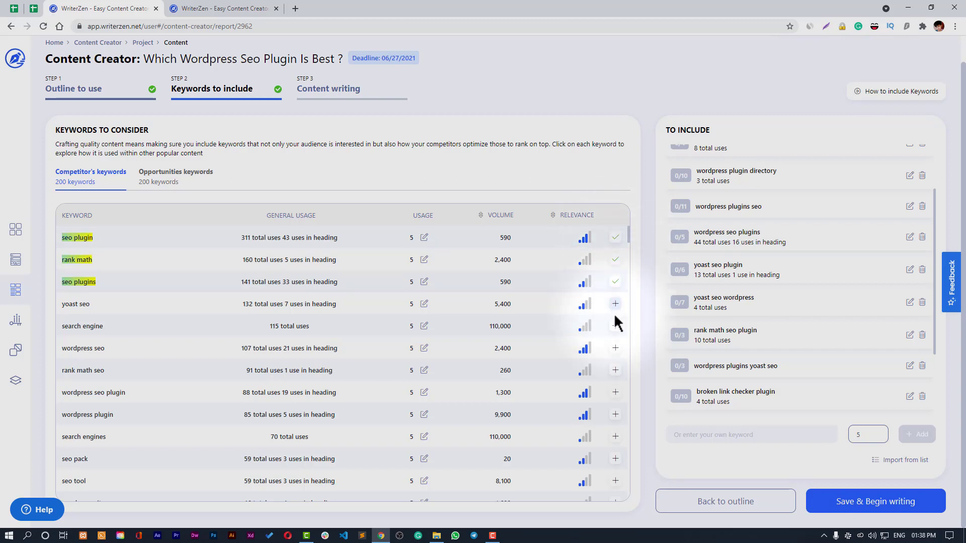
left_click(614, 308)
left_click(614, 326)
left_click(615, 370)
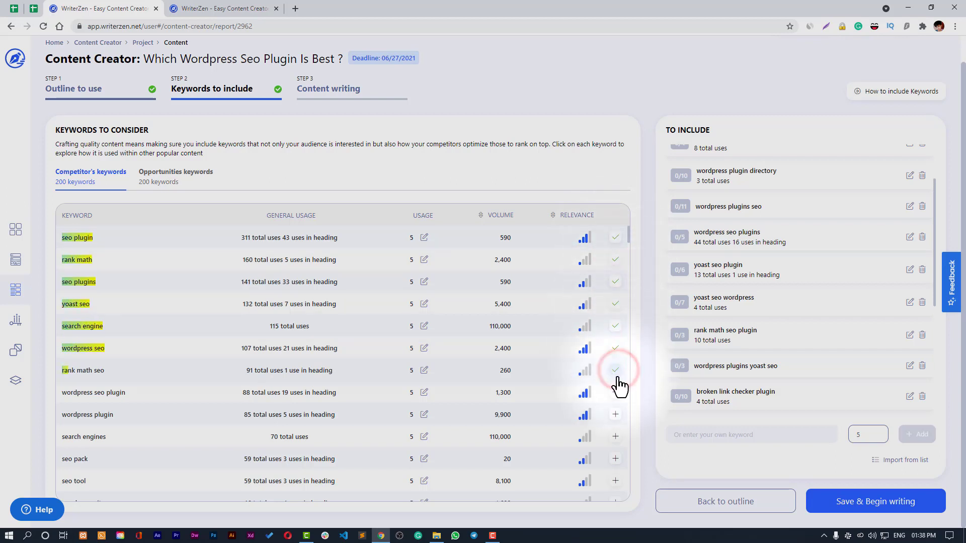
left_click(615, 393)
left_click(614, 415)
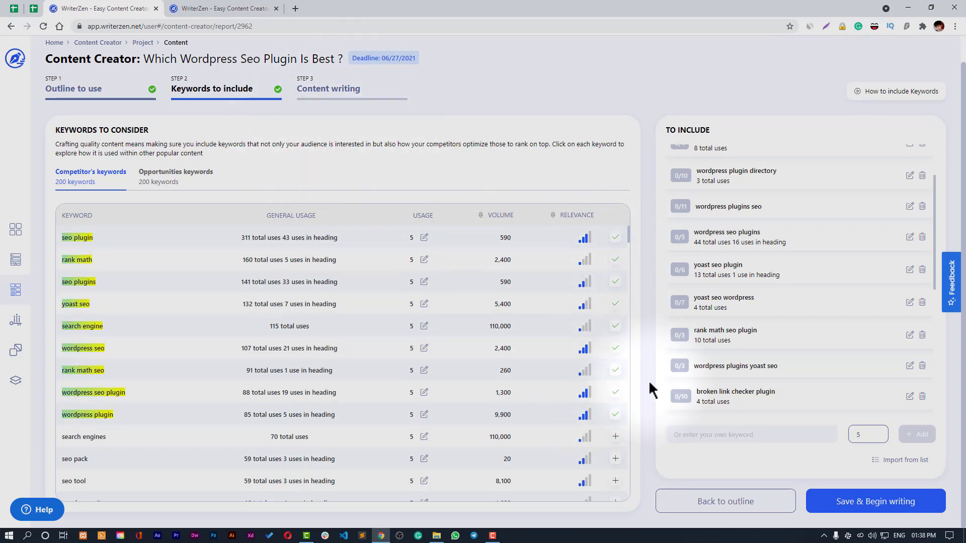
scroll(603, 418, "down", 1)
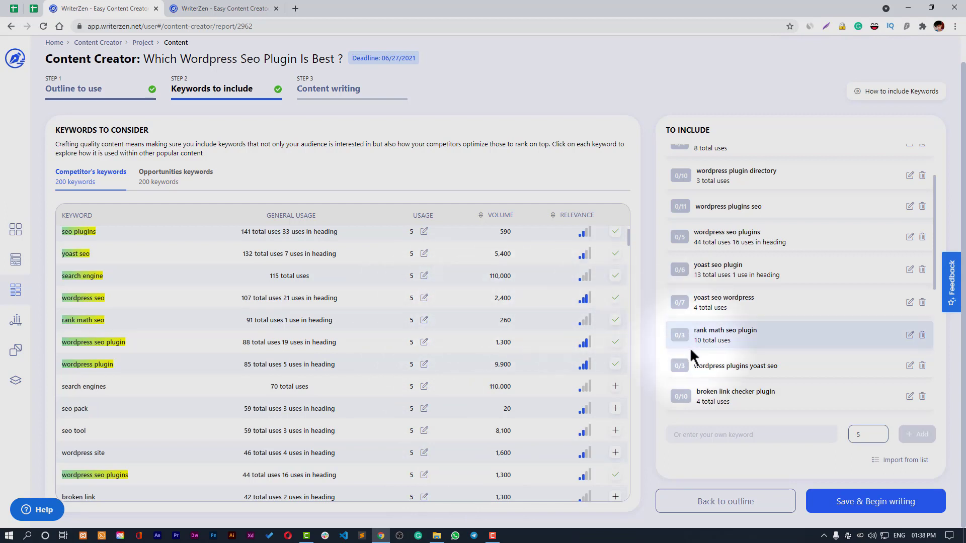
scroll(805, 367, "up", 2)
scroll(833, 397, "down", 10)
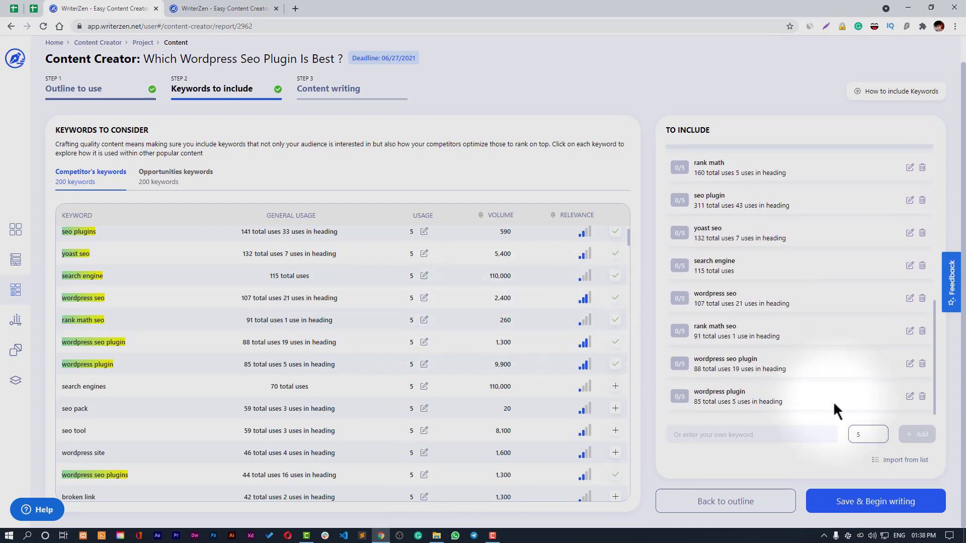
- Begin writing with the outline headings copied into the editor, showing keywords and content analysis
left_click(860, 509)
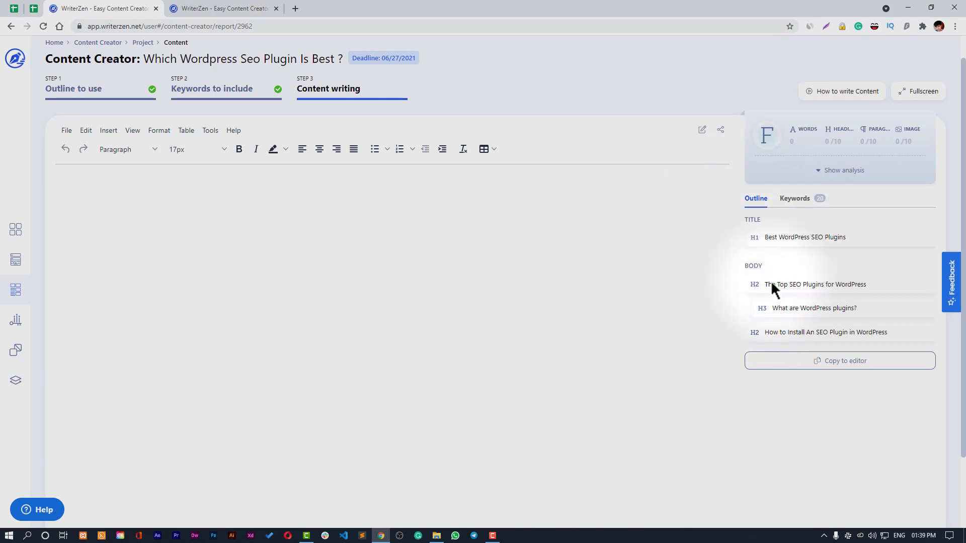
left_click(841, 372)
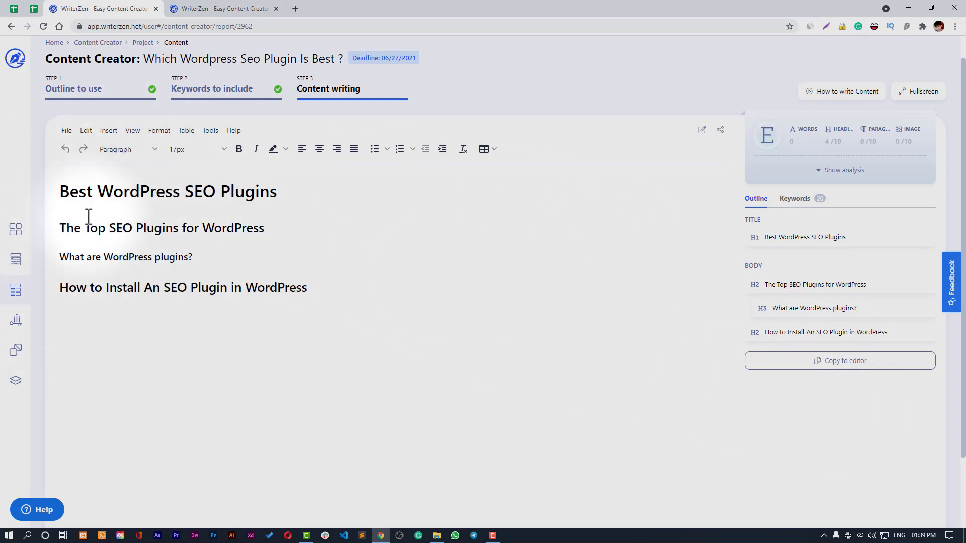
left_click(809, 200)
scroll(831, 394, "down", 2)
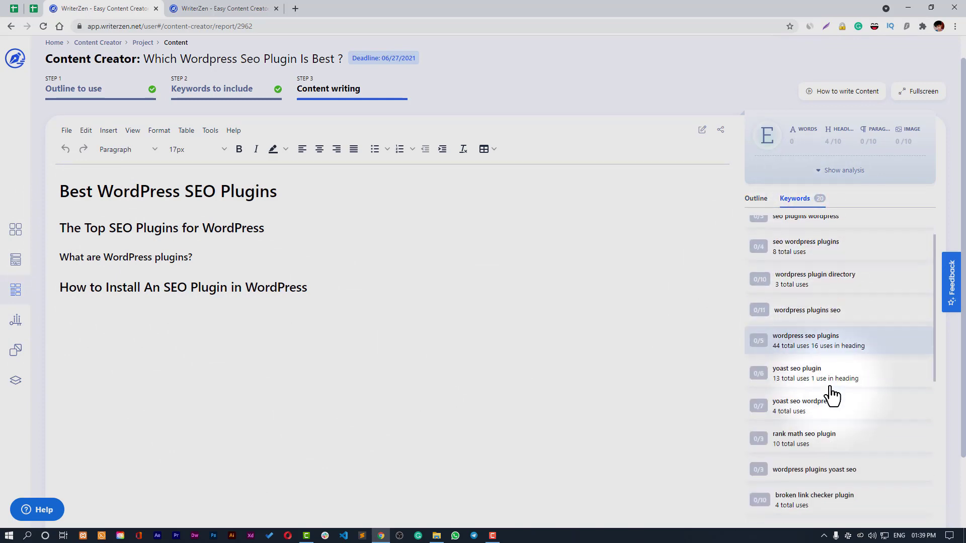
scroll(831, 394, "down", 3)
scroll(830, 392, "up", 6)
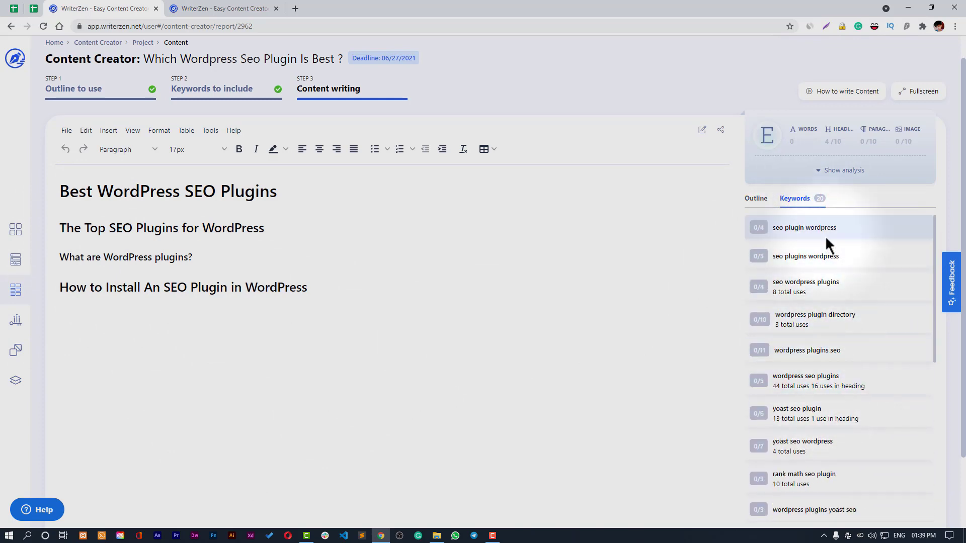
left_click(835, 171)
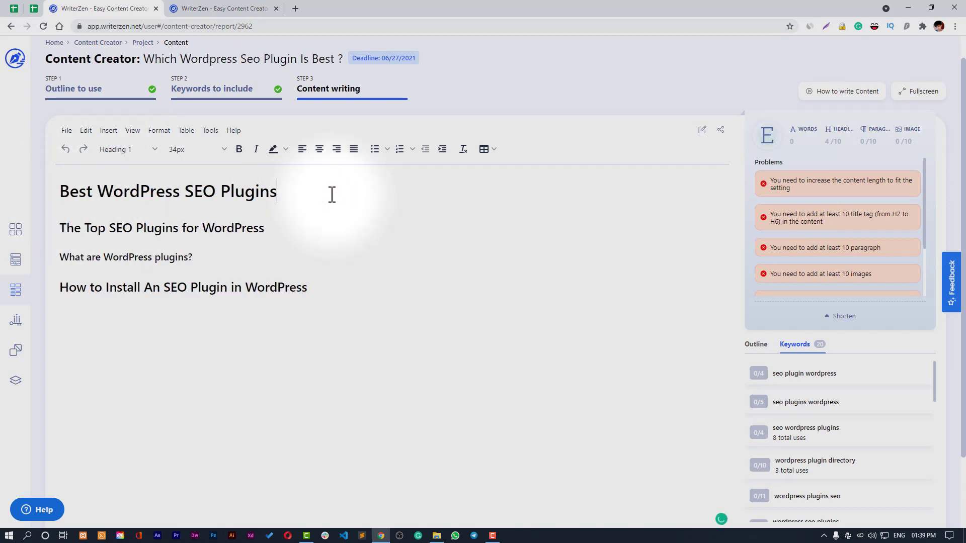
- Insert a blank line under the title heading and open a new browser tab
key("Return")
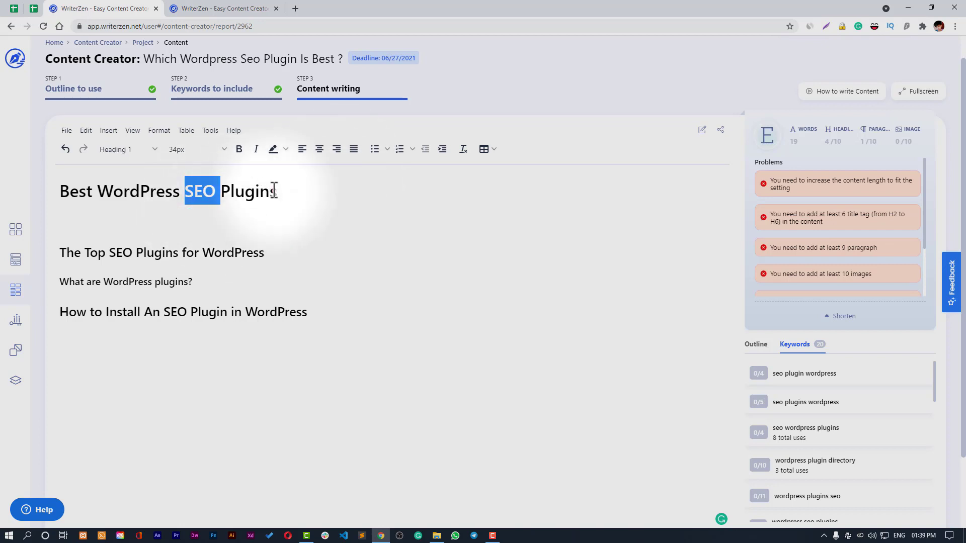
left_click_drag(277, 191, 72, 190)
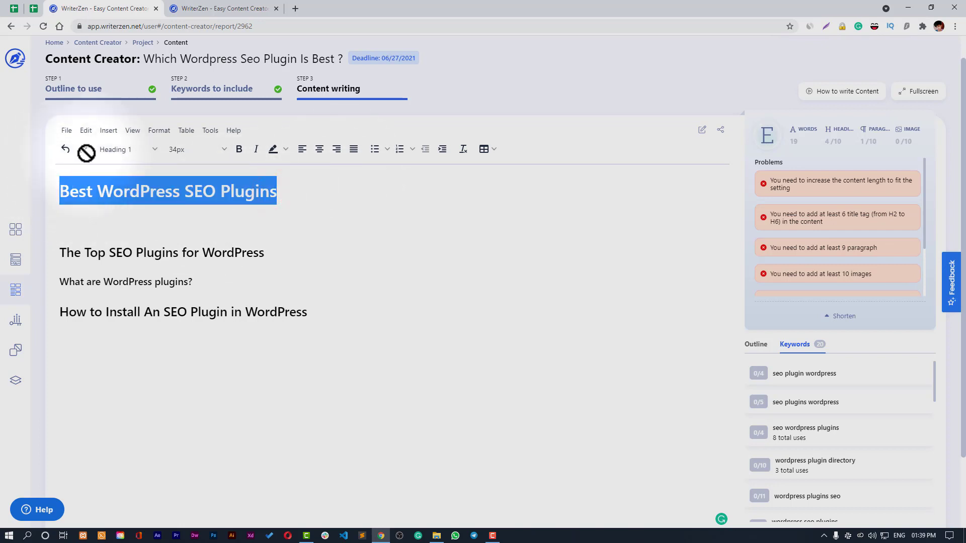
left_click(296, 9)
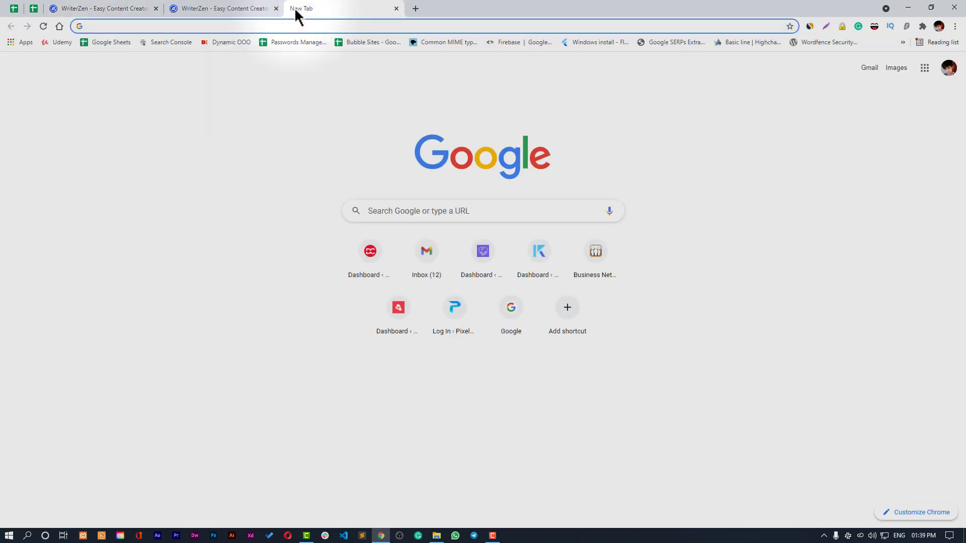
- Load rytr.me and open its Start Ryting workspace
type("yt")
key("BackSpace")
key("BackSpace")
type("t")
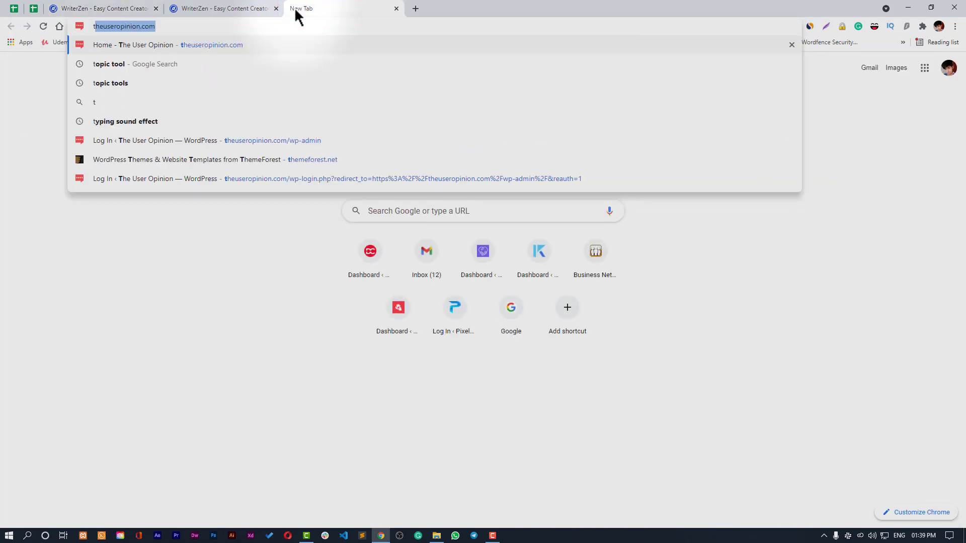
key("BackSpace")
type("ry")
key("Return")
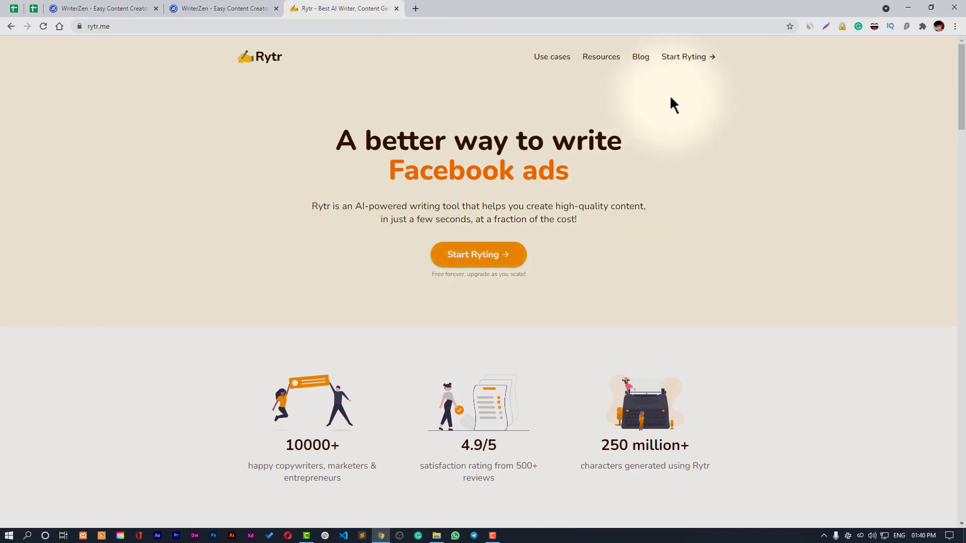
left_click(691, 53)
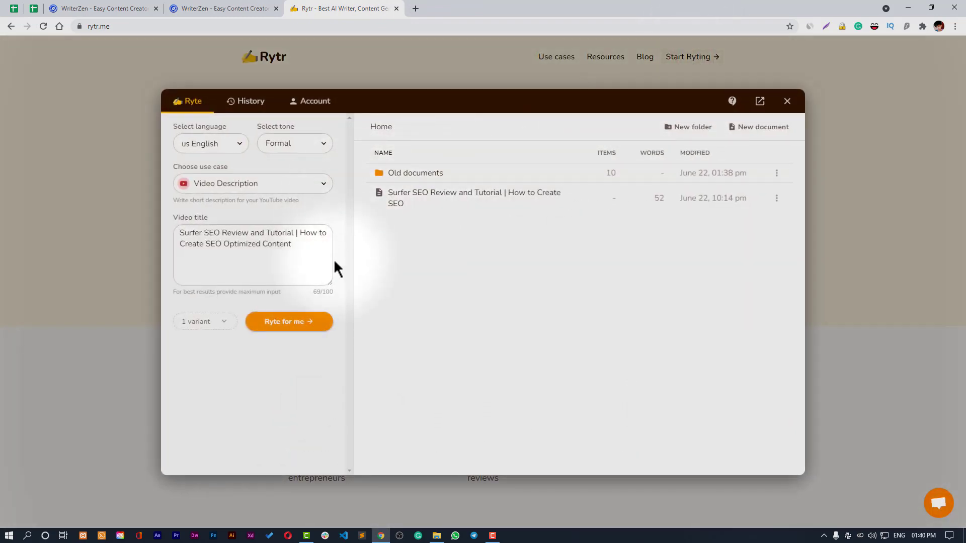
- Choose the Blog Article Intro & Content use case with a Formal tone
left_click(261, 182)
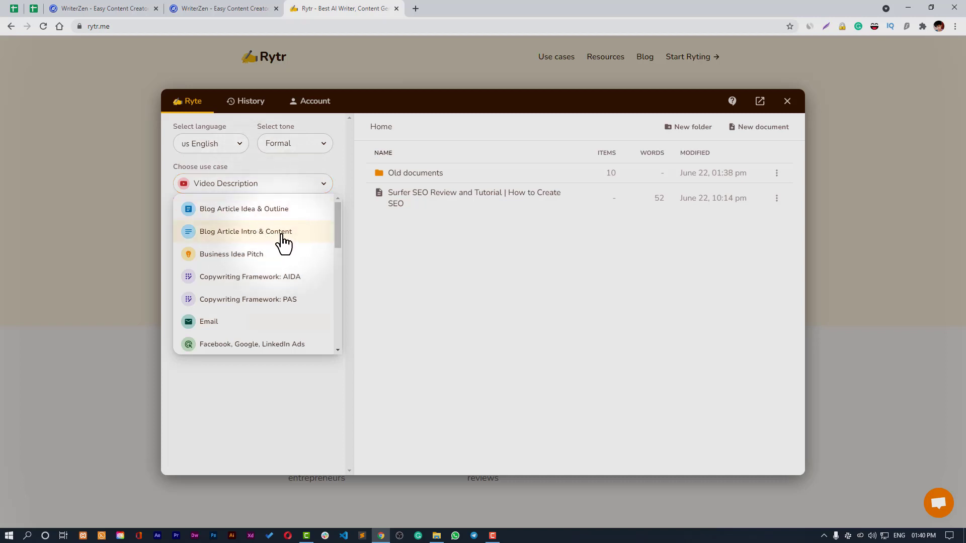
left_click(282, 233)
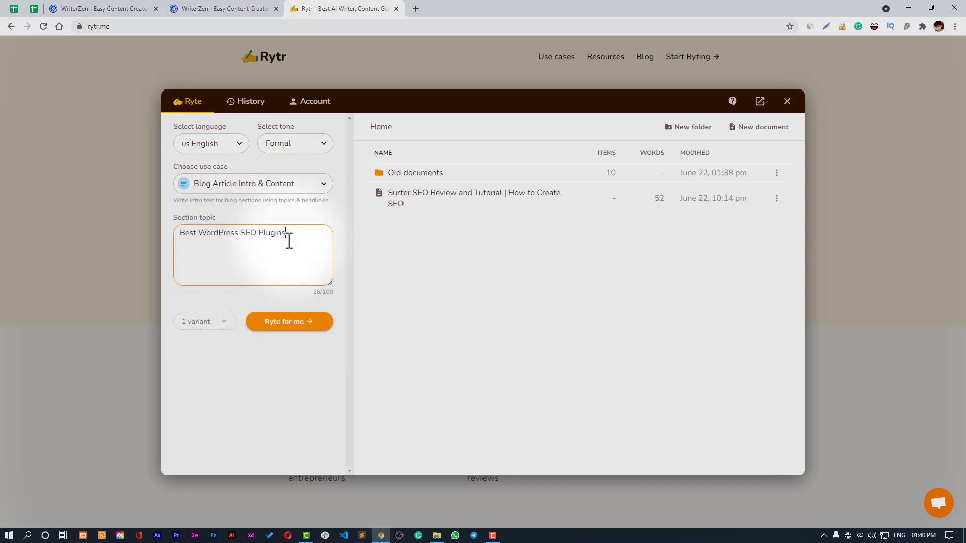
left_click(282, 146)
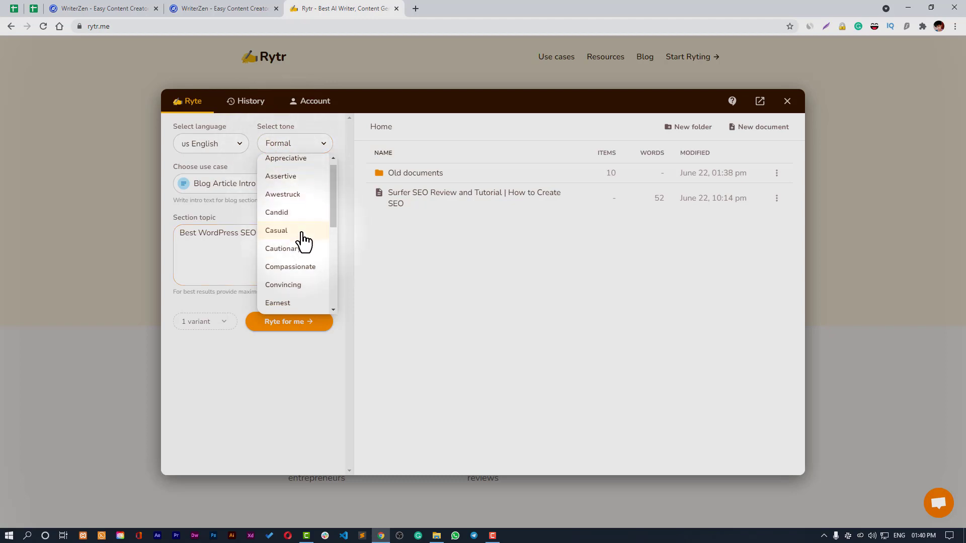
scroll(303, 237, "down", 1)
left_click(302, 189)
left_click(302, 150)
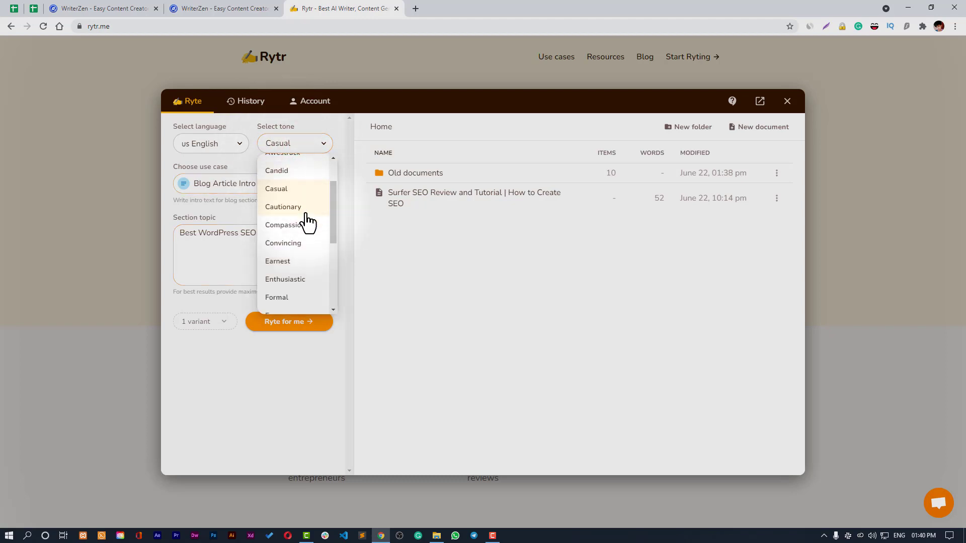
scroll(308, 262, "down", 1)
scroll(312, 297, "up", 1)
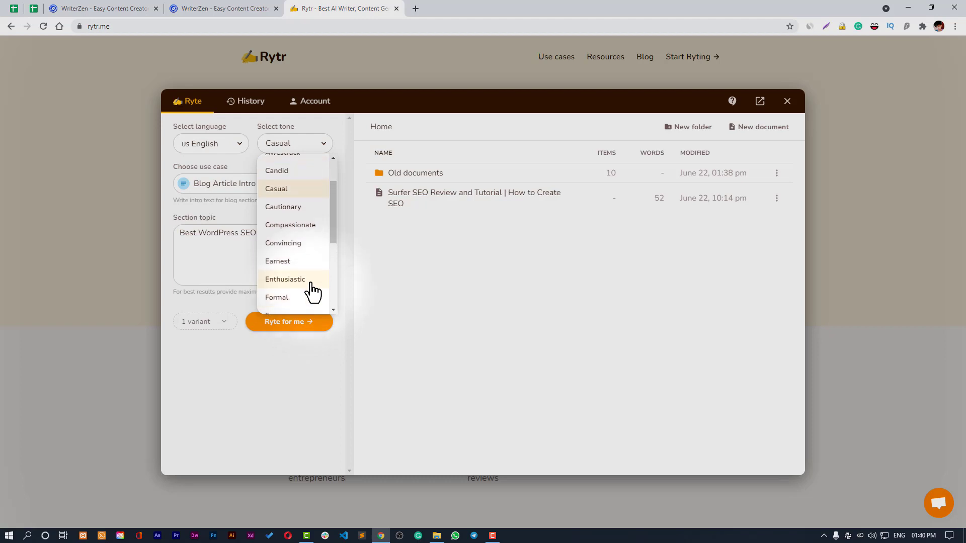
scroll(312, 291, "down", 1)
left_click(301, 248)
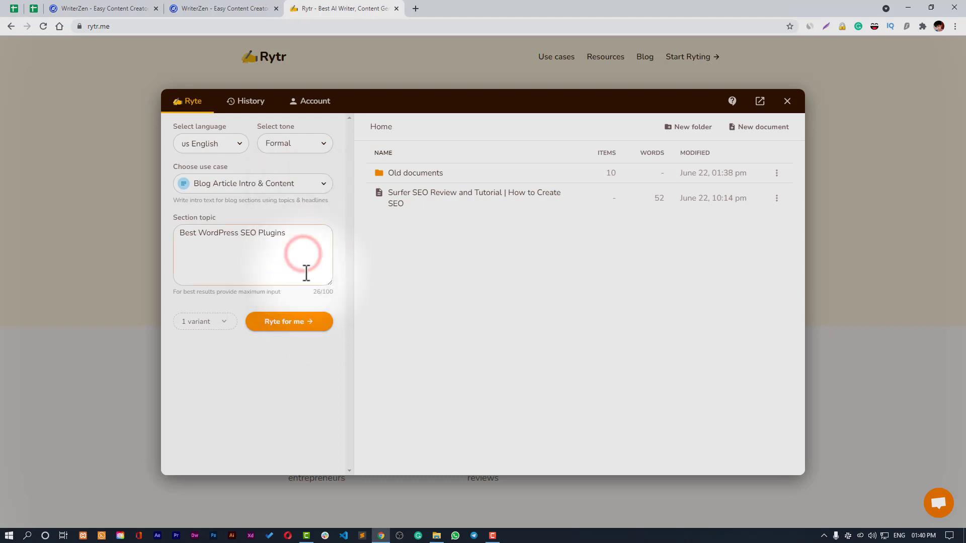
- Generate the intro text, select all of it, and go back to the WriterZen tab
left_click(300, 323)
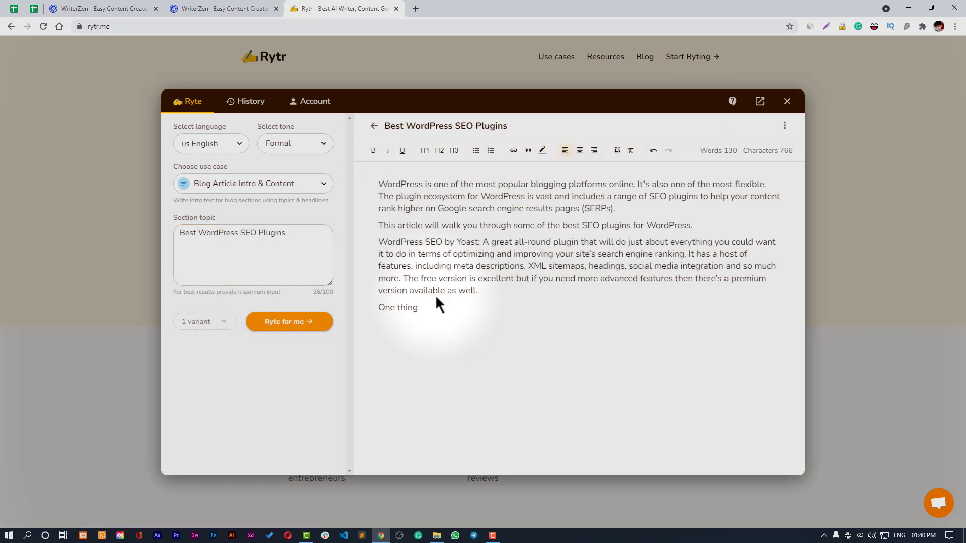
triple_click(479, 224)
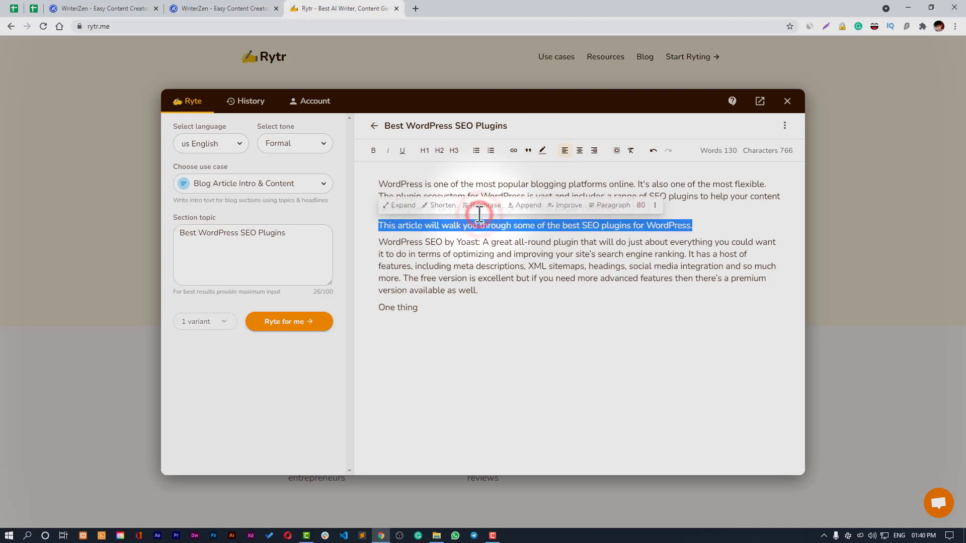
key("ctrl+a")
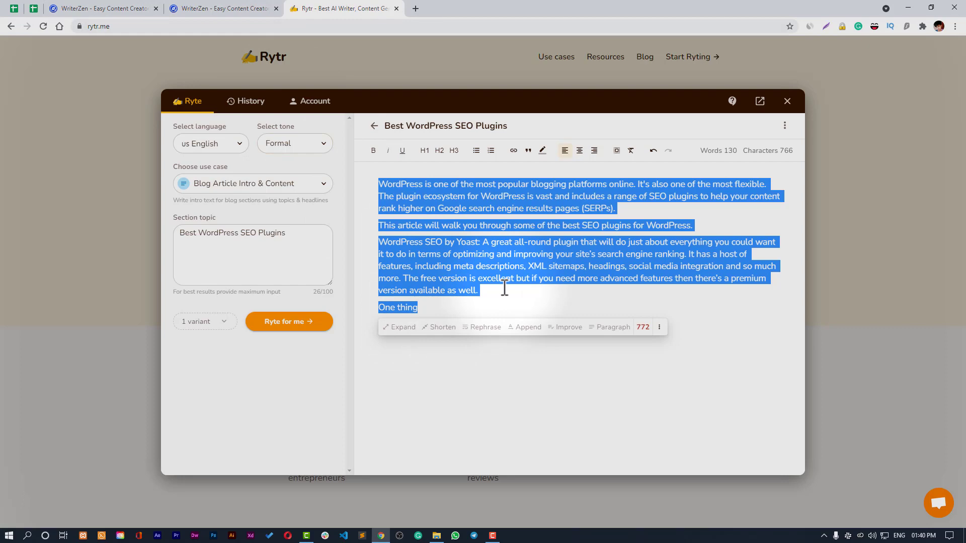
left_click(254, 8)
left_click(102, 7)
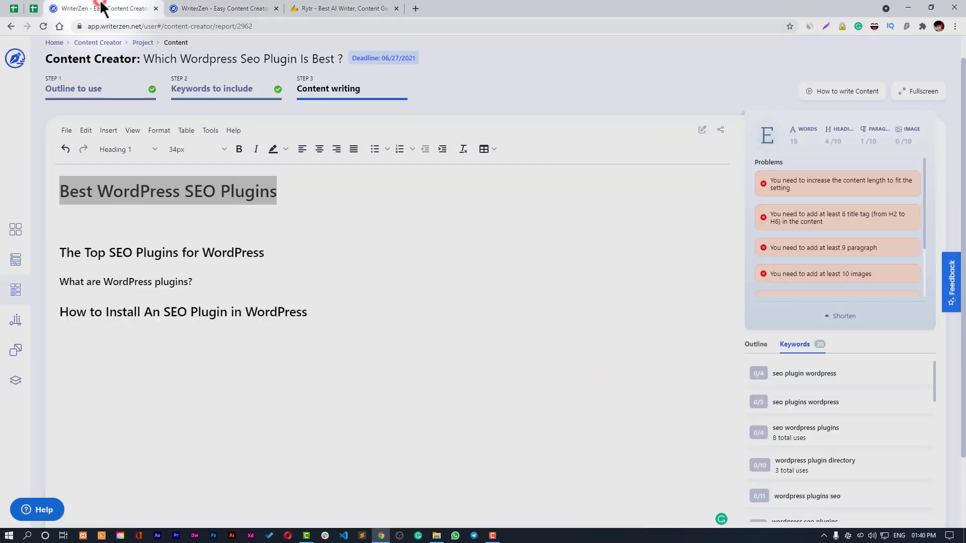
- Paste the Rytr intro below the title and accept the 'all-around' spelling fix
left_click(90, 219)
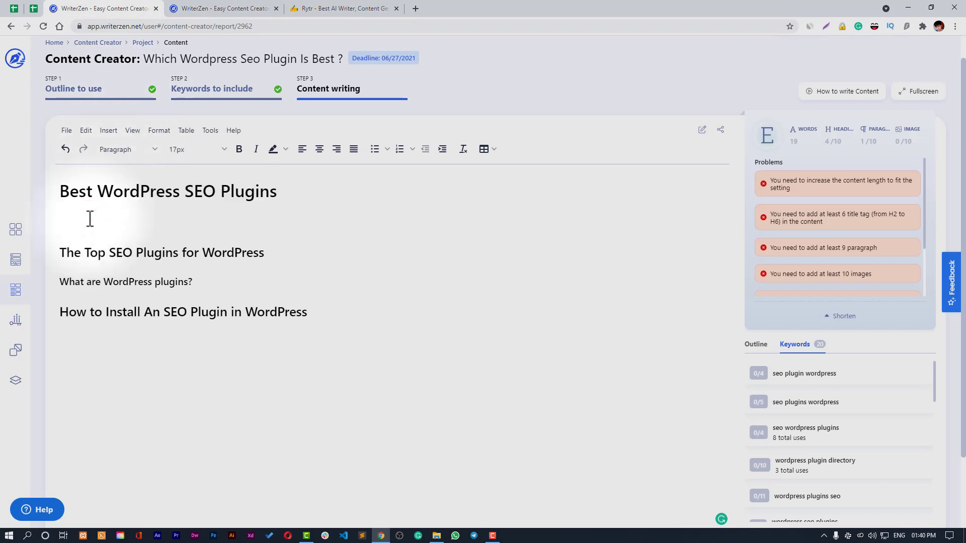
type("WordPress is one of the most popular blogging platforms online. It's also one of the most flexible. The plugin ecosystem for WordPress is vast and includes a range of SEO plugins to help your content rank higher on Google search engine results pages (SERPs). This article will walk you through some of the best SEO plugins for WordPress. WordPress SEO by Yoast: A great all-round plugin that will do just about everything you could want it to do in terms of optimizing and improving your site’s search engine ranking. It has a host of features, including meta descriptions, XML sitemaps, headings, social media integration and so much more. The free version is excellent but if you need more advanced features then there’s a premium version available as well. One thing")
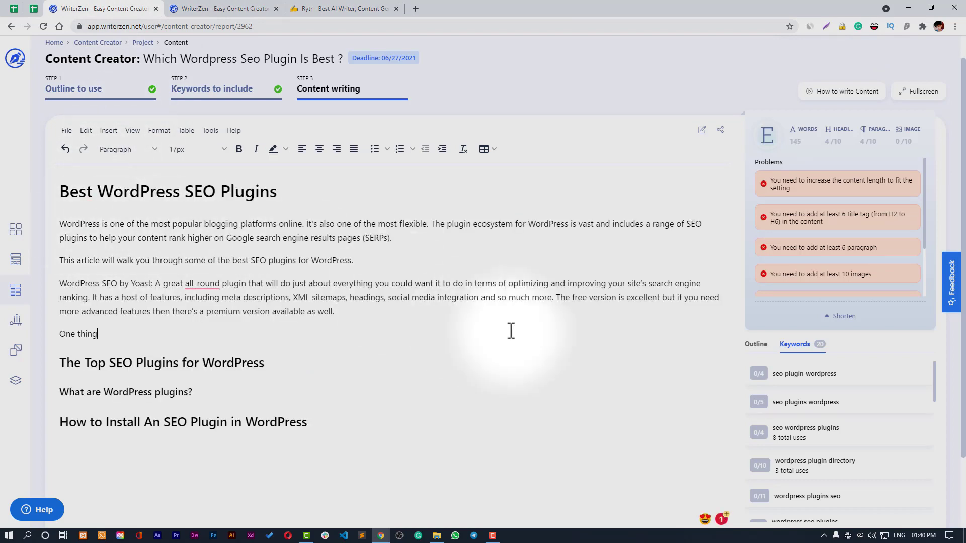
scroll(586, 291, "down", 1)
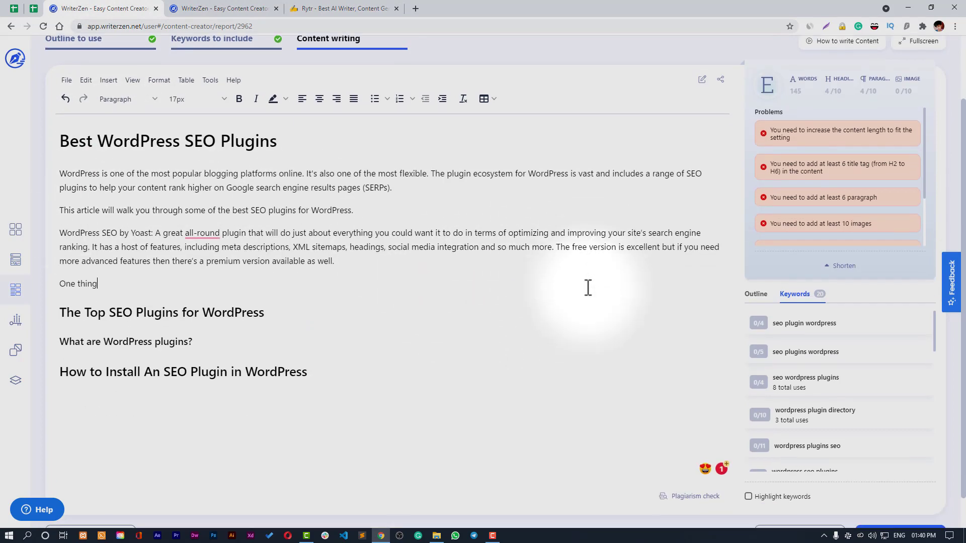
left_click(850, 267)
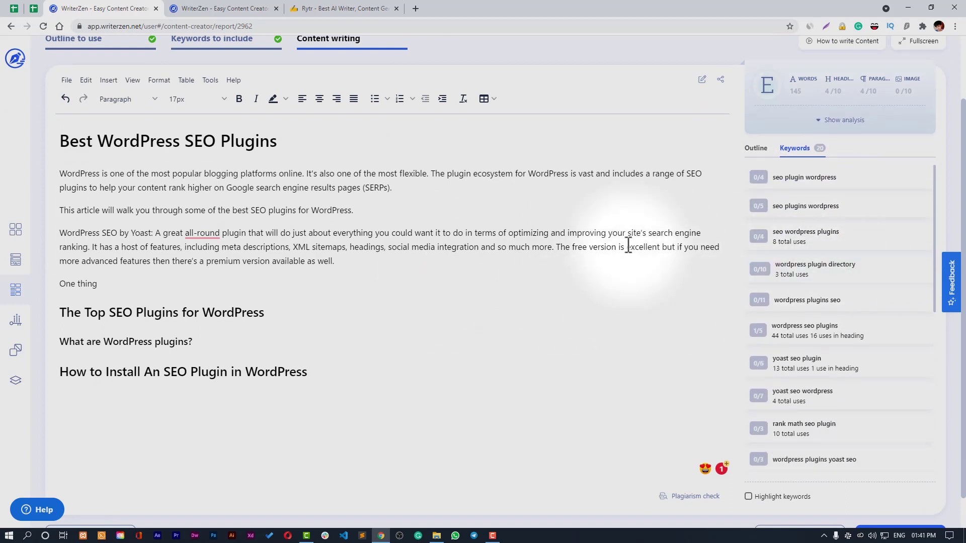
mouse_move(199, 229)
left_click(206, 261)
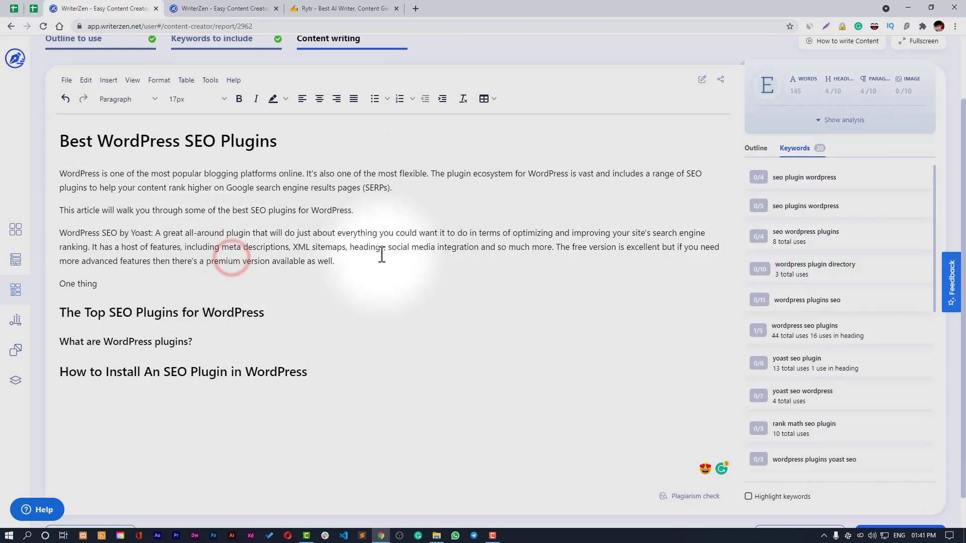
scroll(442, 281, "up", 2)
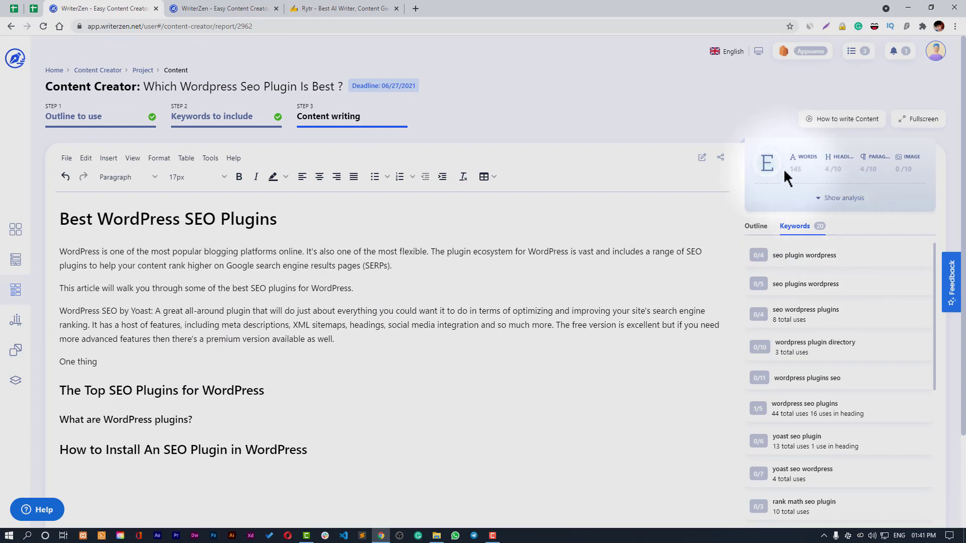
- Run the plagiarism check on the article and confirm it
mouse_move(799, 168)
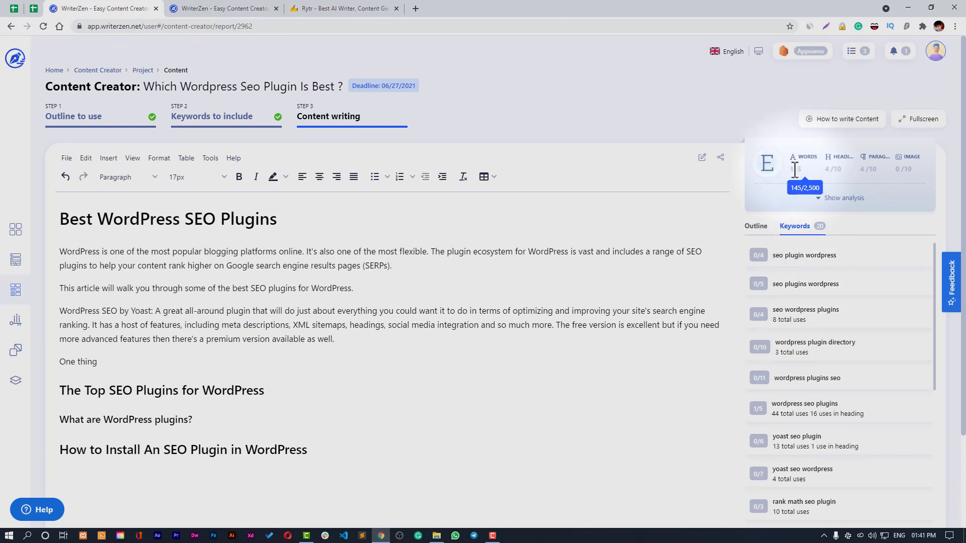
scroll(459, 415, "down", 2)
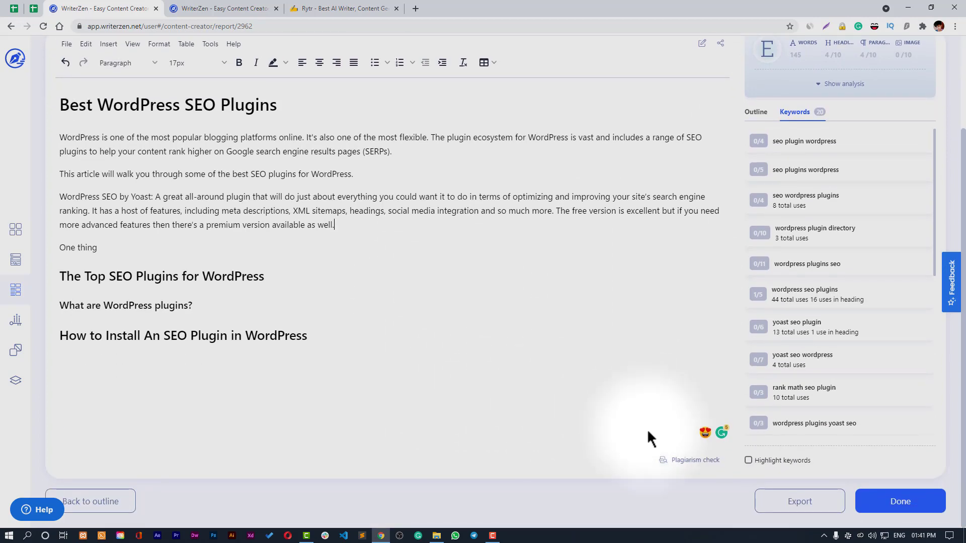
left_click(701, 461)
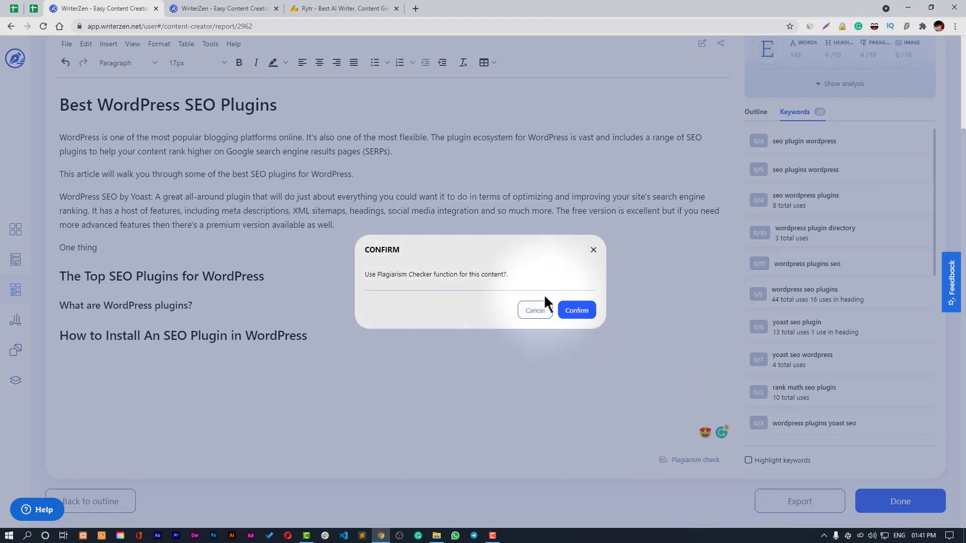
left_click(593, 250)
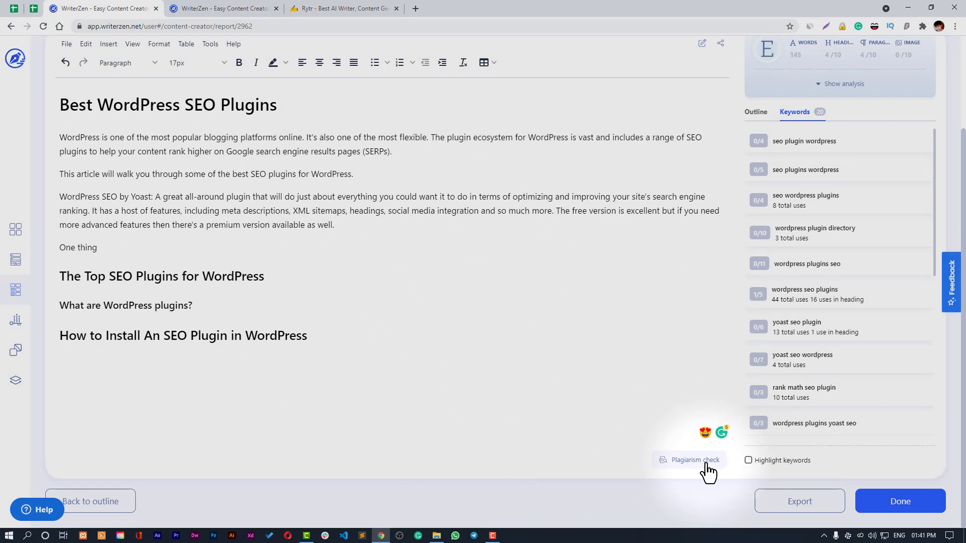
scroll(461, 327, "up", 3)
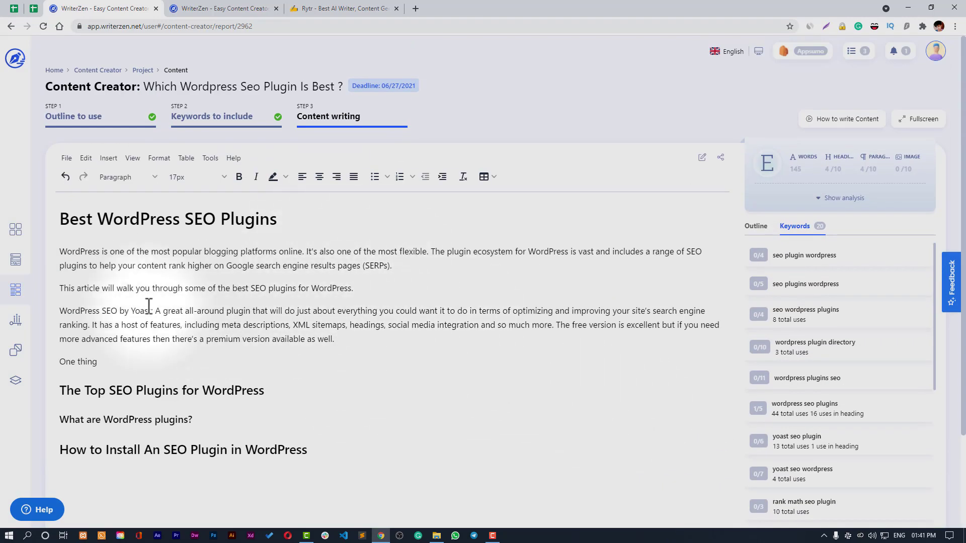
scroll(181, 340, "down", 3)
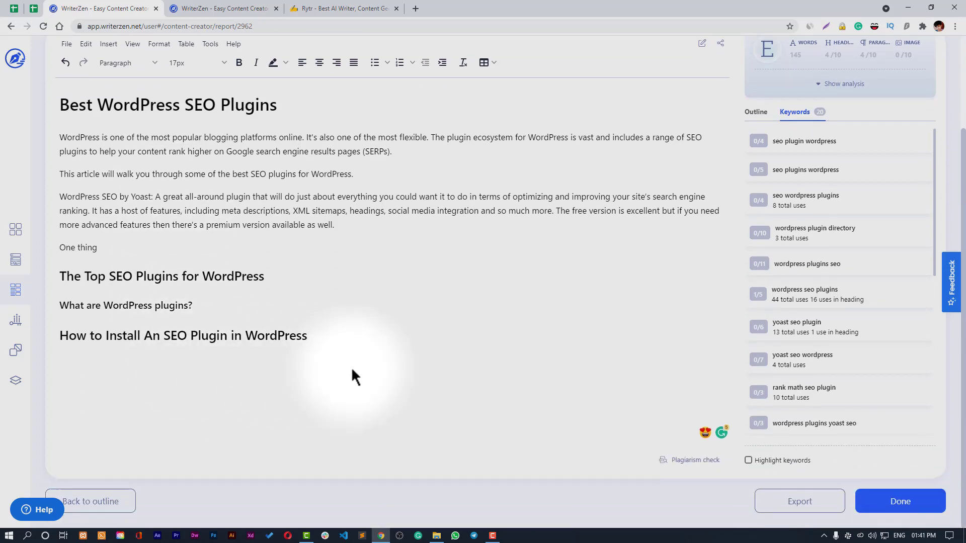
left_click(698, 466)
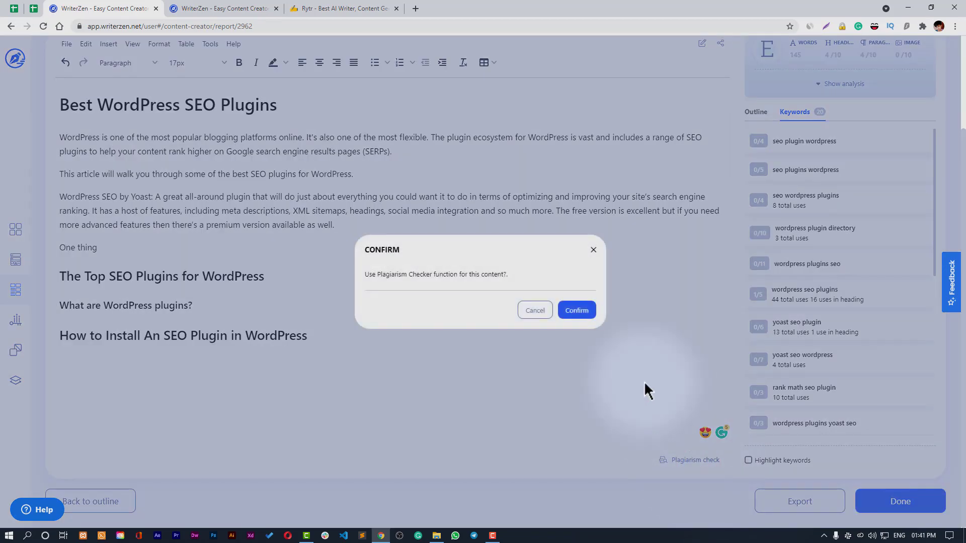
left_click(567, 310)
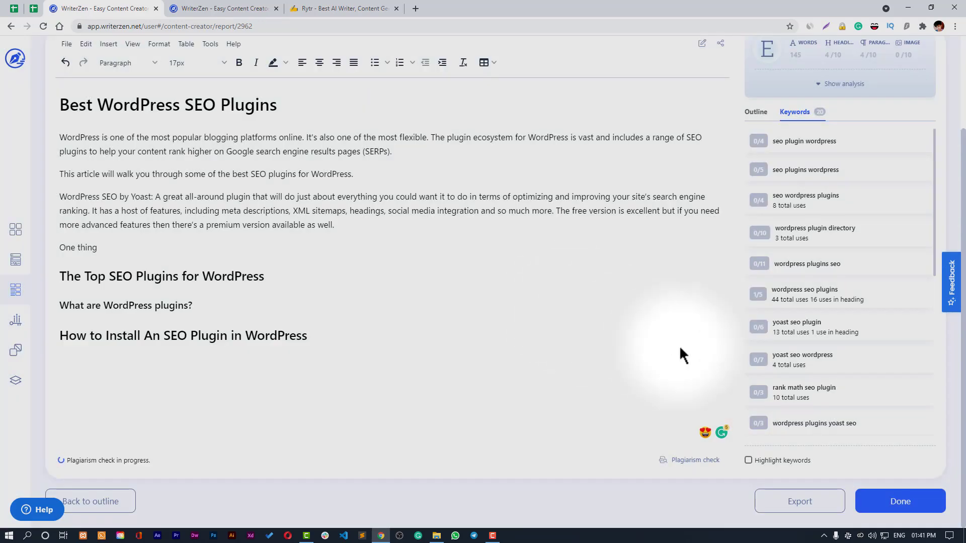
scroll(679, 345, "up", 3)
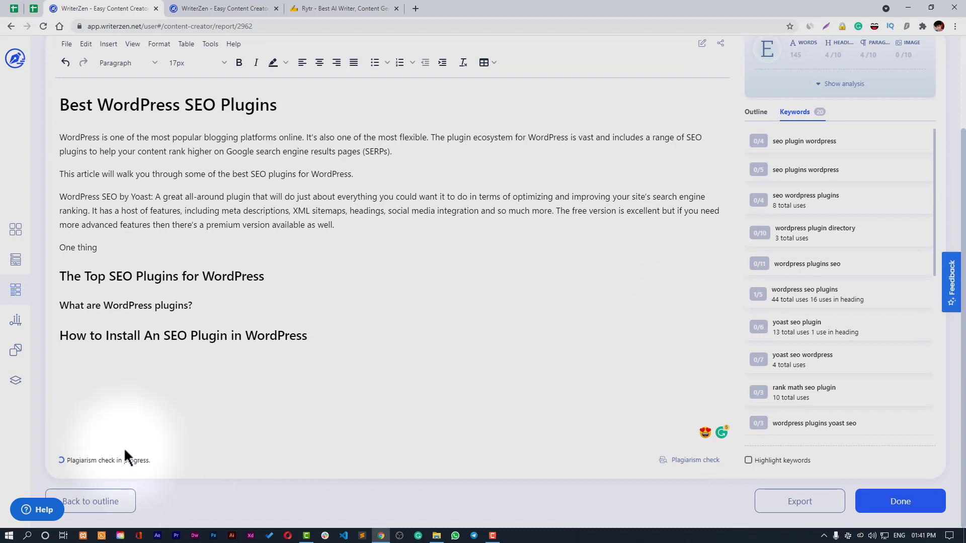
- Search 'writerzen' in a new tab and open the AppSumo WriterZen deal page
left_click(417, 8)
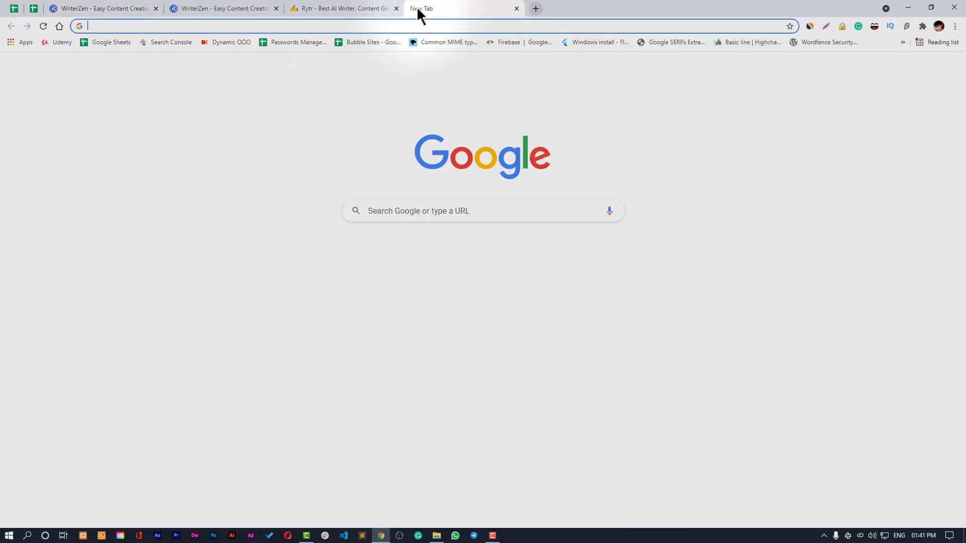
type("market")
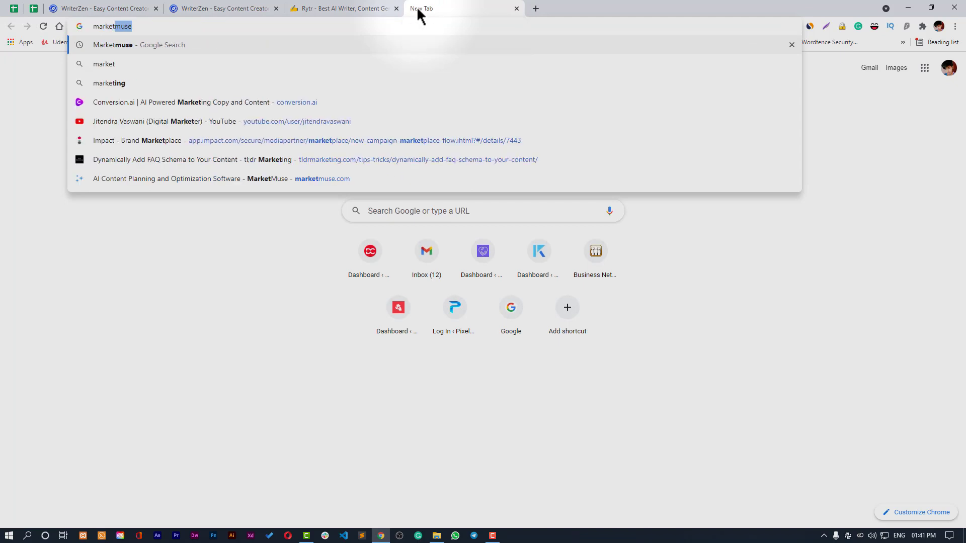
type("muse")
key("ctrl+a")
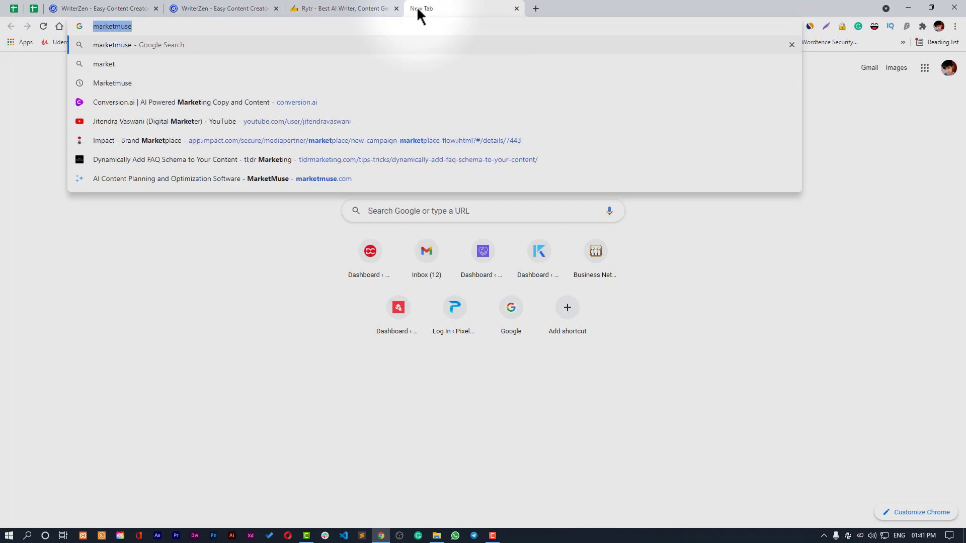
type("writerzen.net")
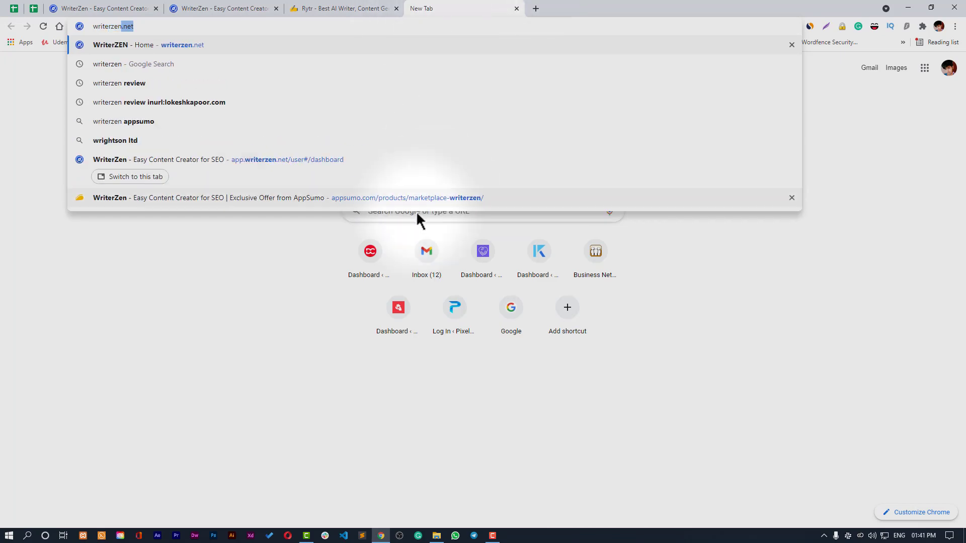
left_click(417, 198)
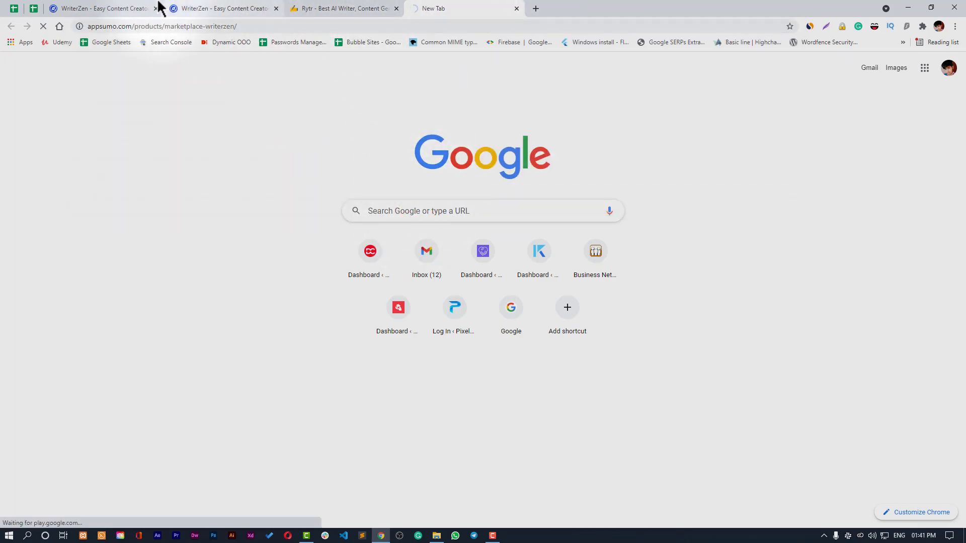
- Find the Plagiarism Checker Daily 40,000 limit in the deal's plans, then return to the article
left_click(146, 8)
left_click(453, 8)
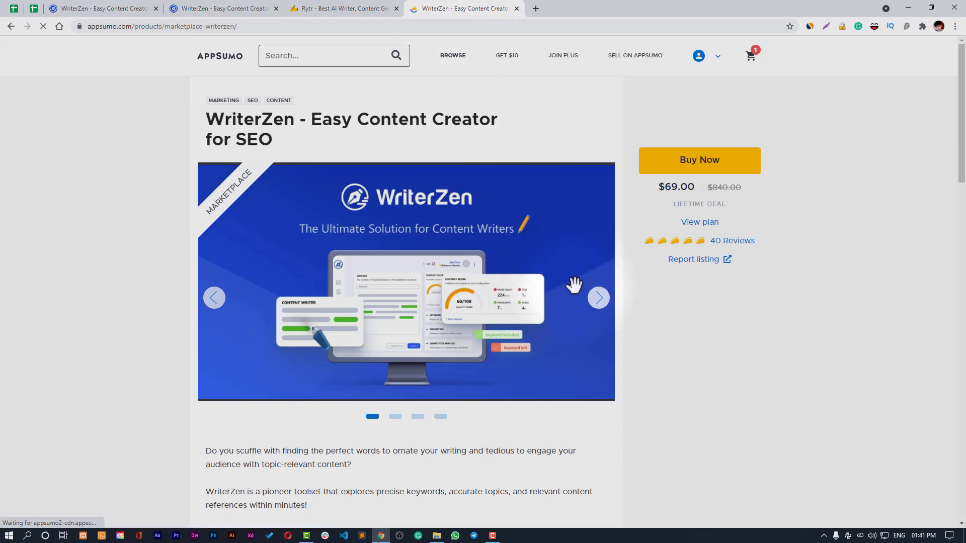
scroll(573, 283, "down", 1)
left_click(699, 171)
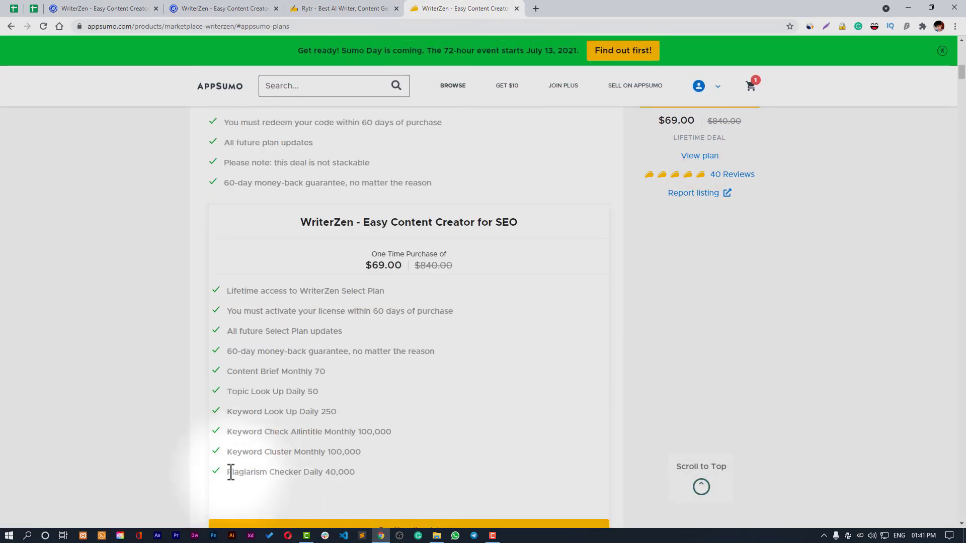
left_click_drag(224, 472, 335, 476)
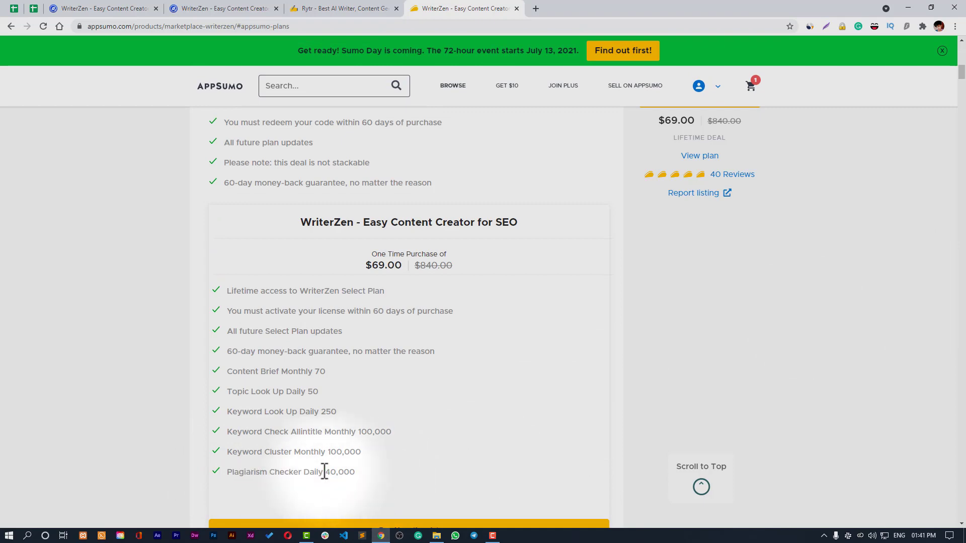
double_click(327, 472)
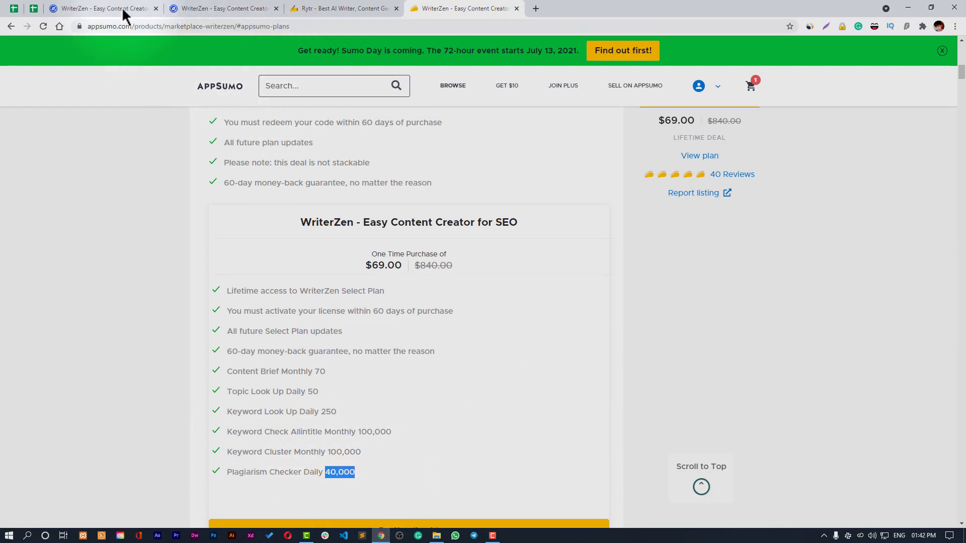
left_click(122, 8)
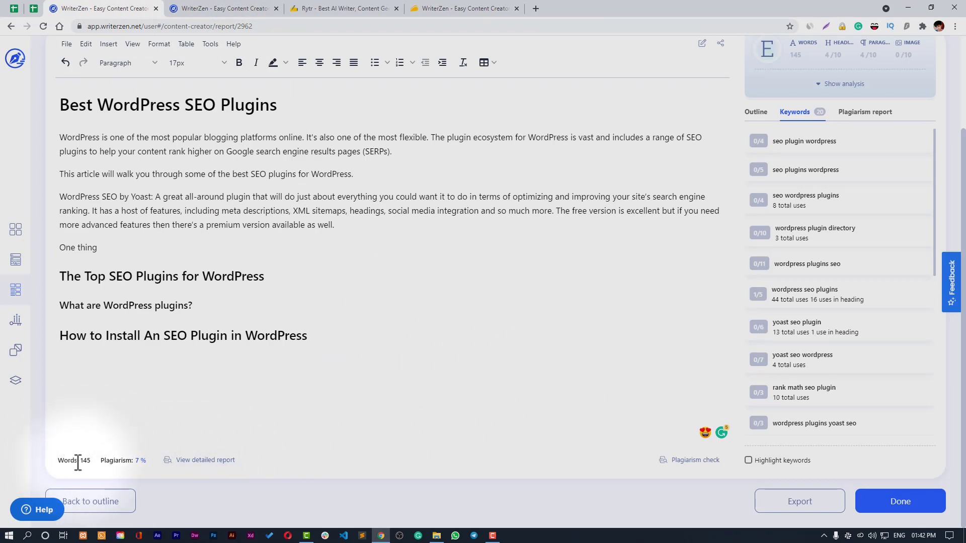
- Open the Content Creator check's full plagiarism report: 94/100, 6% plagiarized, 152 words, 4 sources
left_click_drag(83, 461, 88, 460)
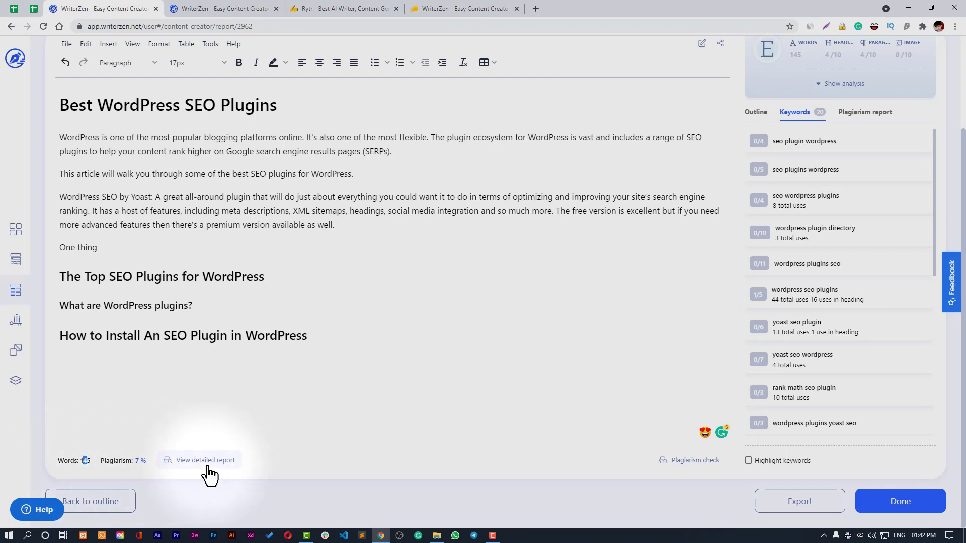
left_click(863, 114)
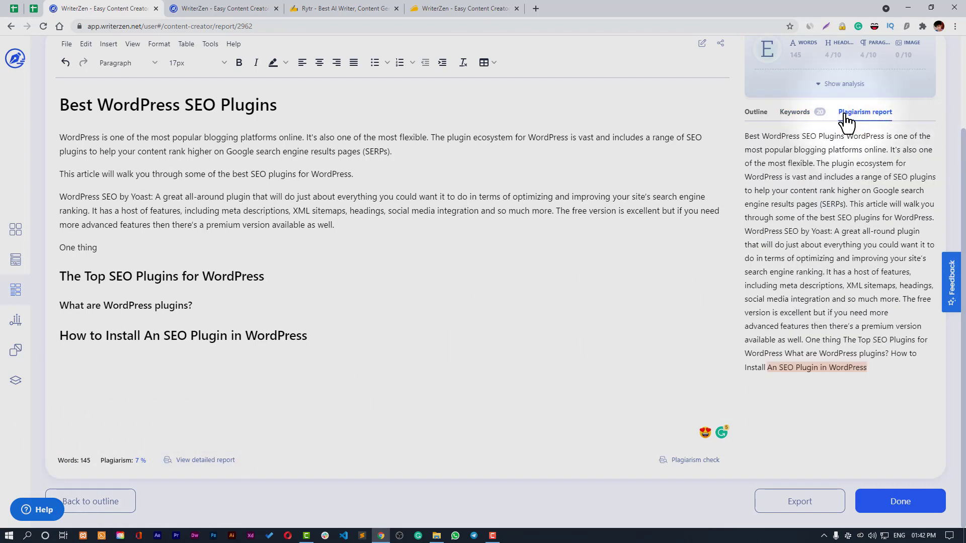
scroll(846, 247, "up", 1)
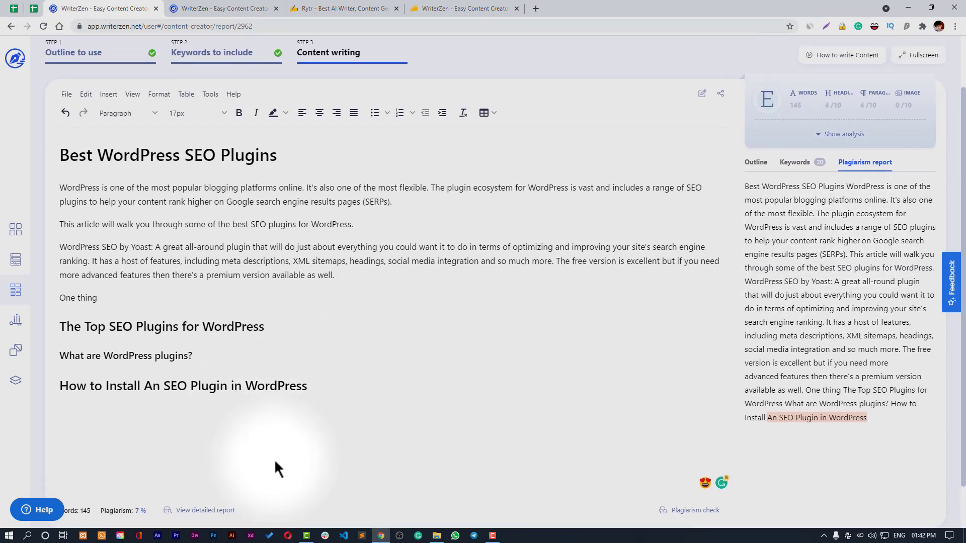
left_click(206, 511)
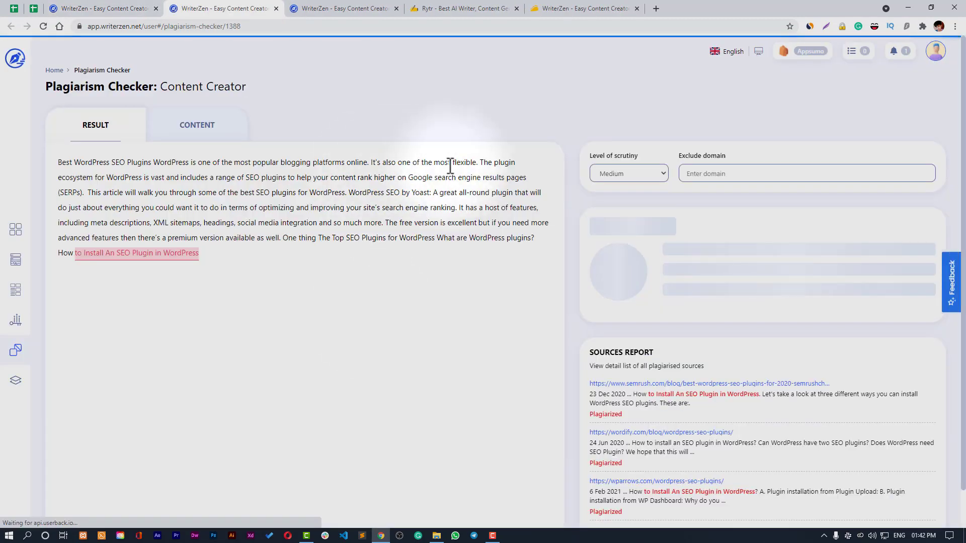
scroll(649, 299, "down", 1)
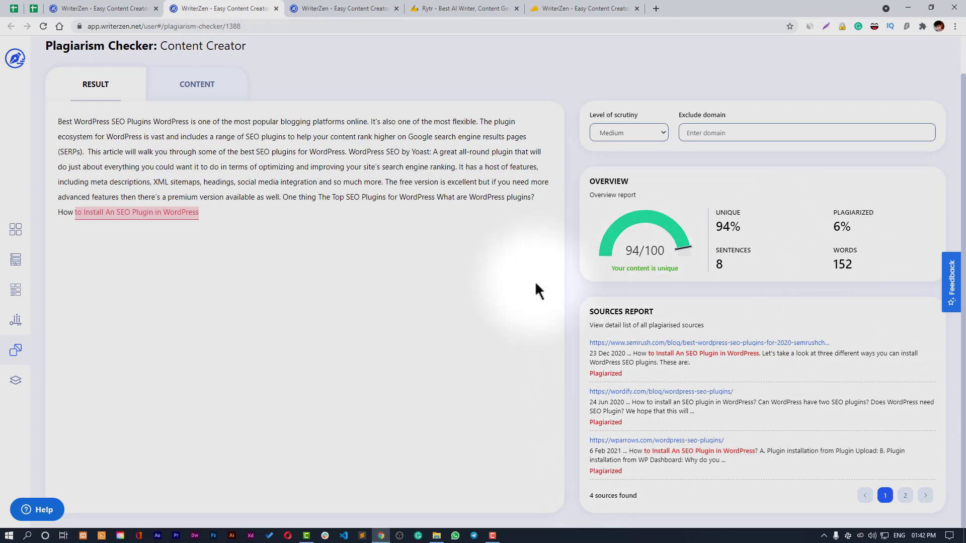
scroll(454, 276, "up", 1)
- Back in the editor, review the Keywords, Outline and Plagiarism report tabs and expand the content analysis
left_click(126, 8)
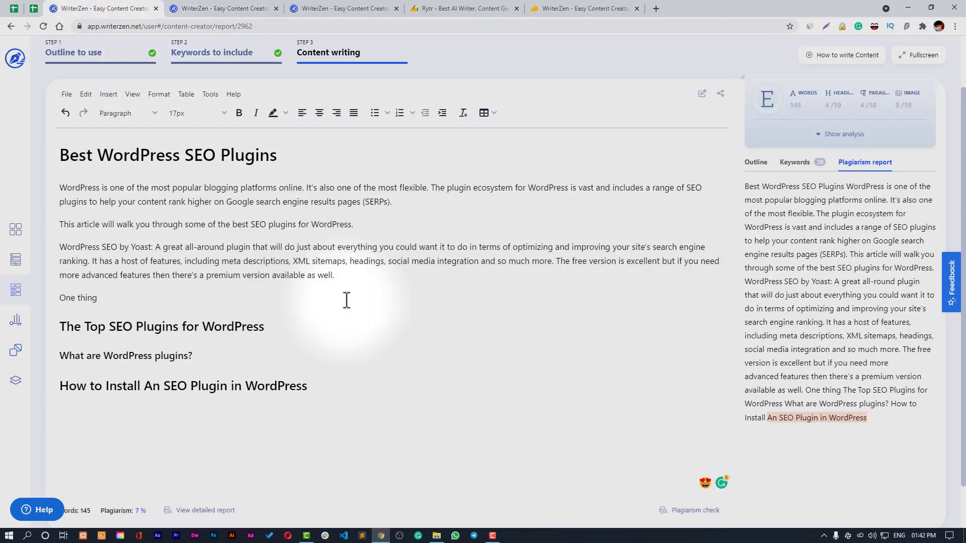
left_click(818, 166)
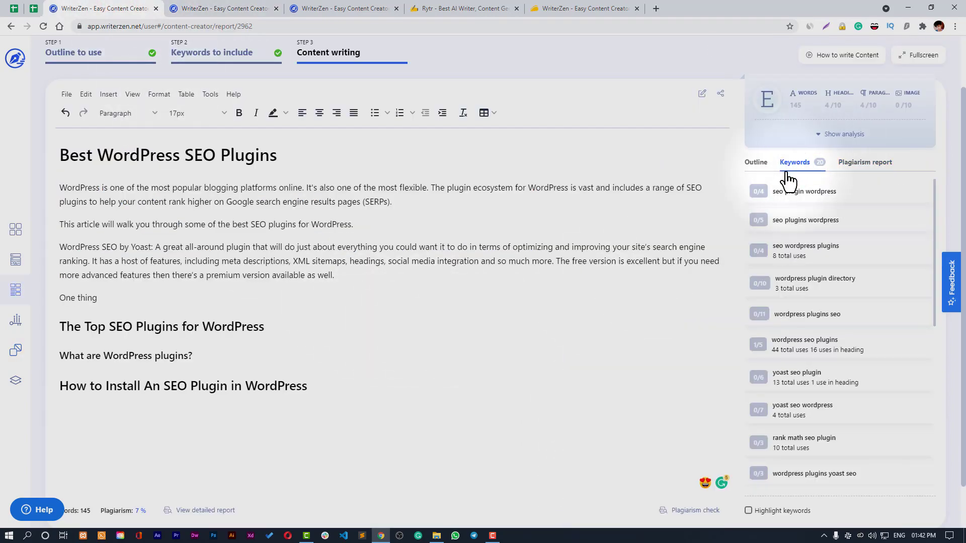
left_click(757, 168)
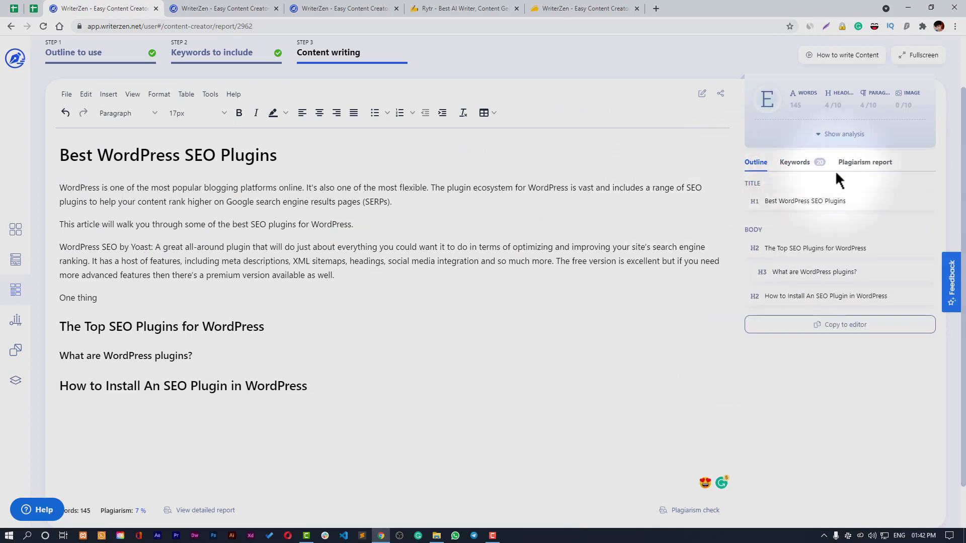
left_click(861, 169)
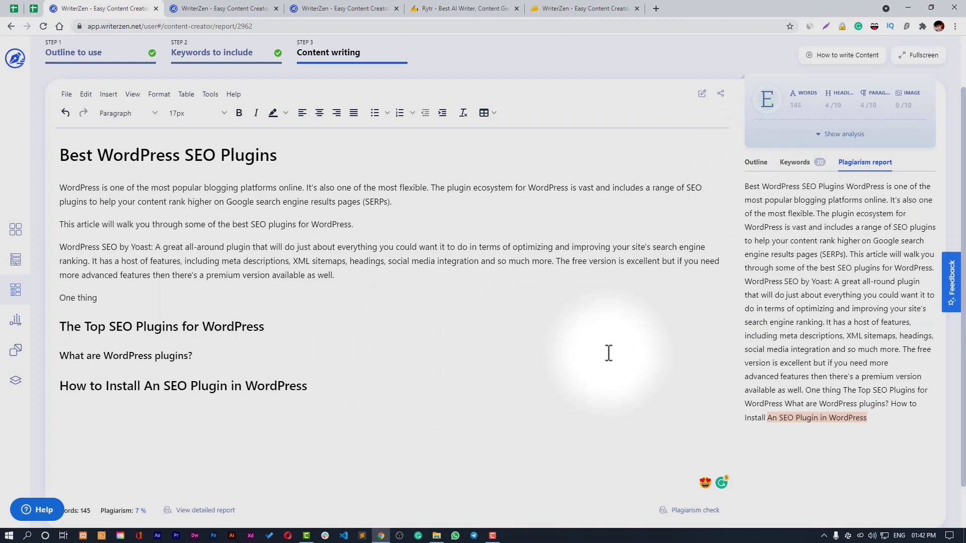
left_click(836, 134)
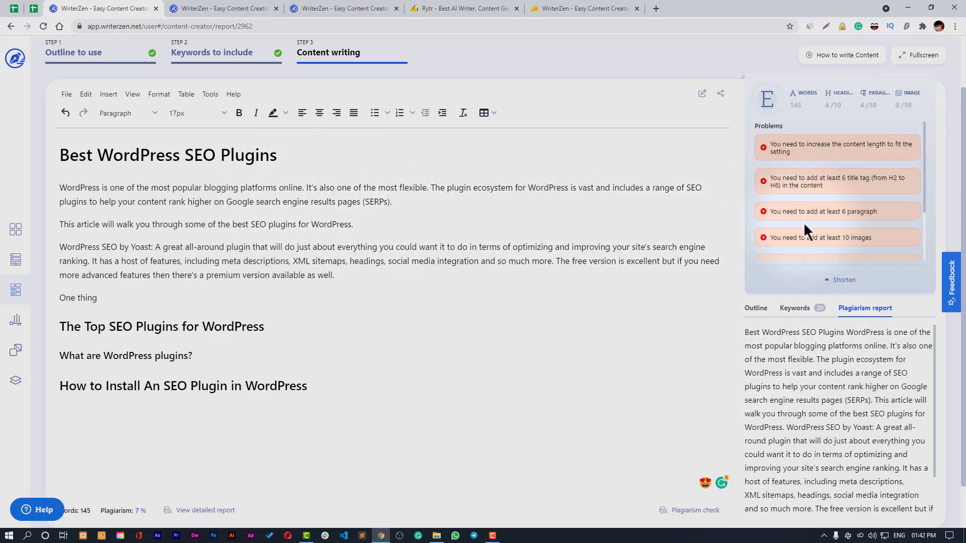
- Show competitor examples for 'seo plugin', used 5/5 times and in 43 competitor headings
mouse_move(924, 201)
left_mouse_down()
mouse_move(925, 253)
mouse_move(925, 181)
mouse_move(925, 209)
mouse_move(913, 212)
left_mouse_up()
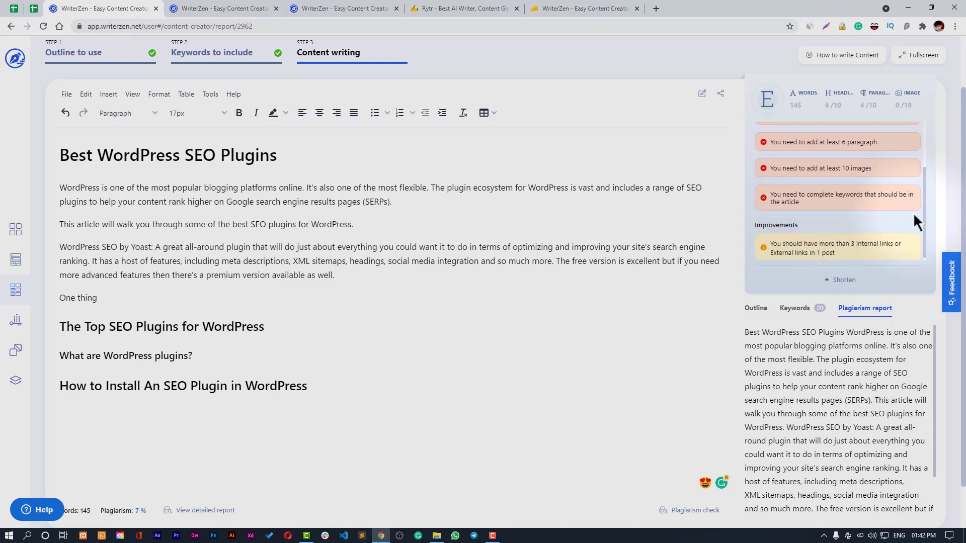
left_click(810, 301)
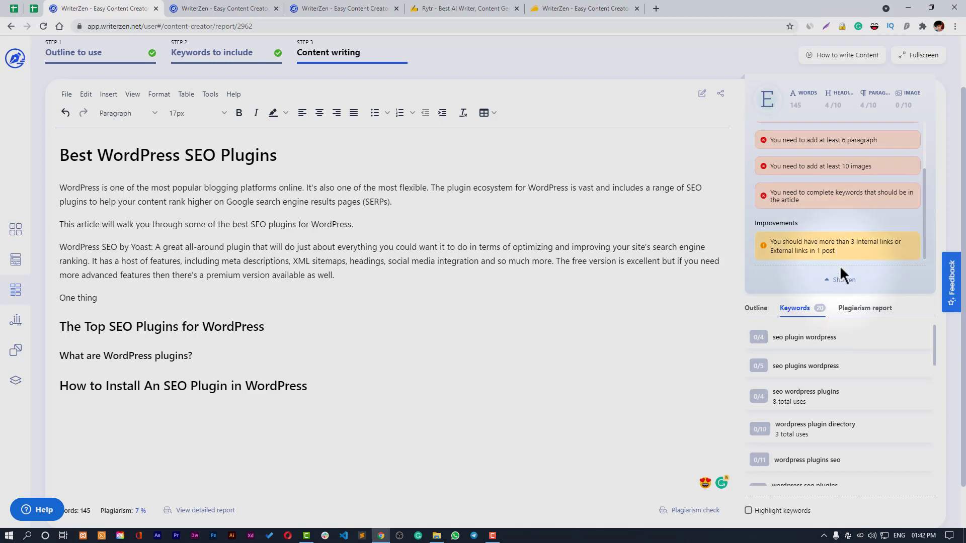
scroll(835, 352, "down", 5)
scroll(835, 374, "down", 2)
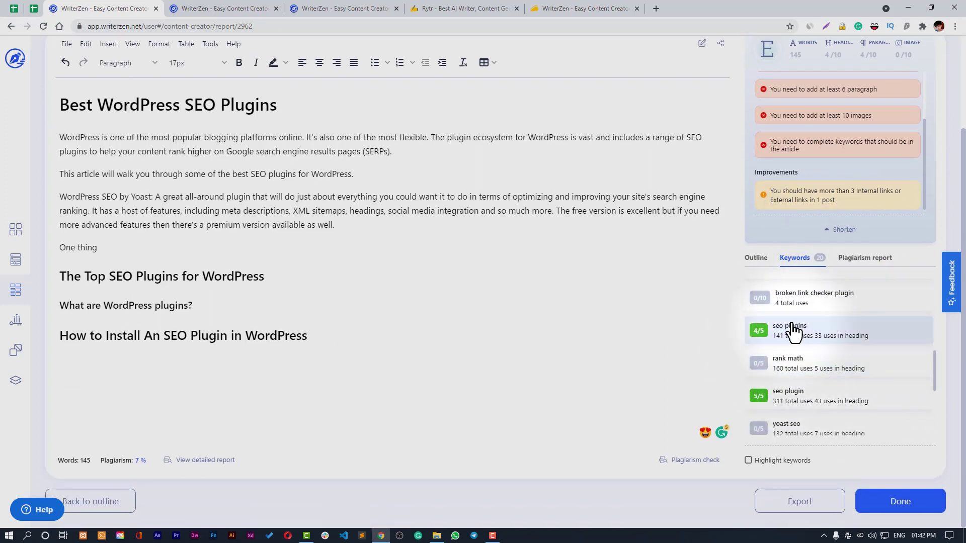
scroll(803, 358, "down", 2)
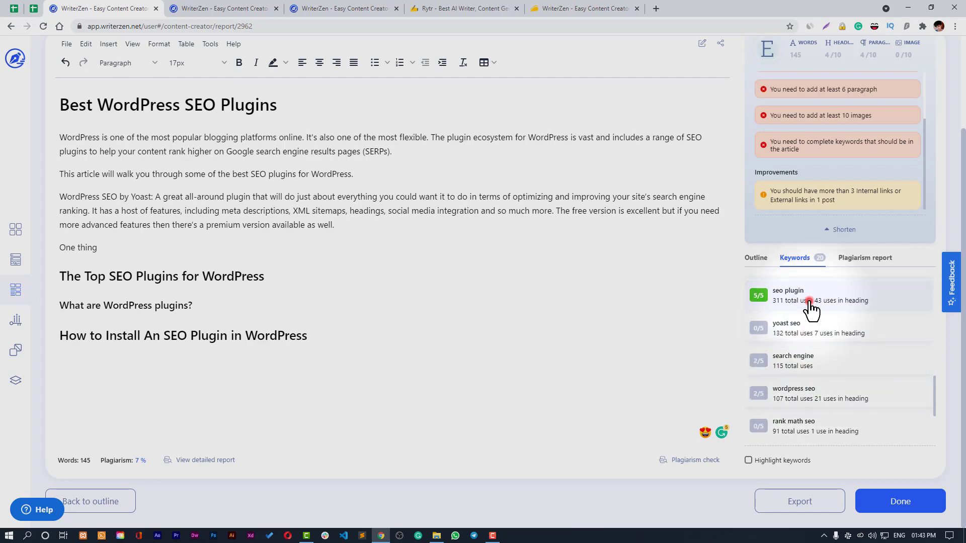
left_click(810, 300)
scroll(809, 252, "up", 2)
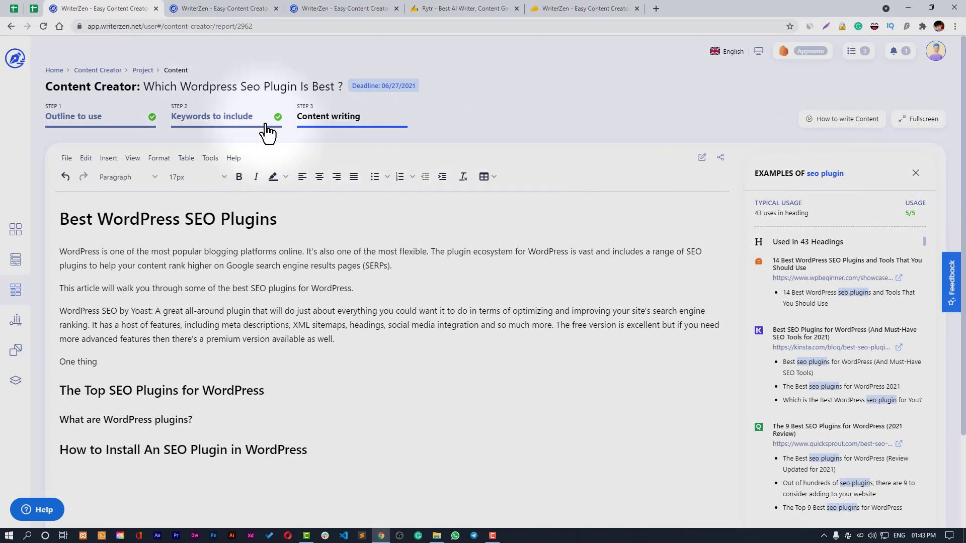
left_click(205, 121)
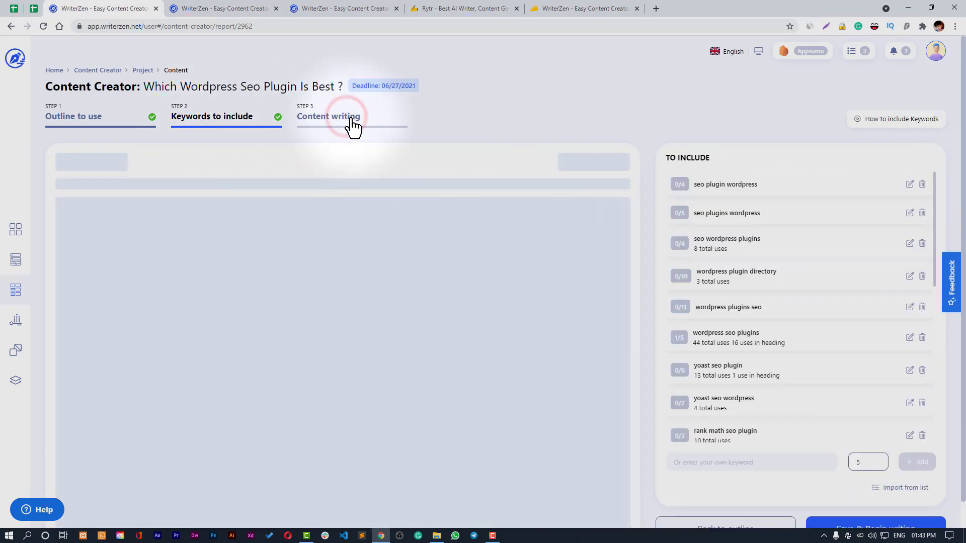
left_click(310, 128)
left_click(216, 123)
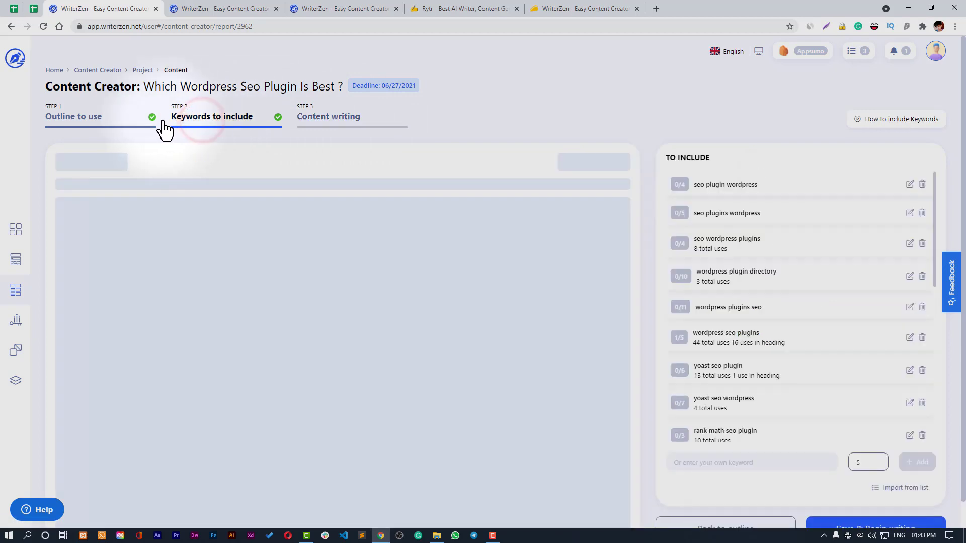
left_click(150, 128)
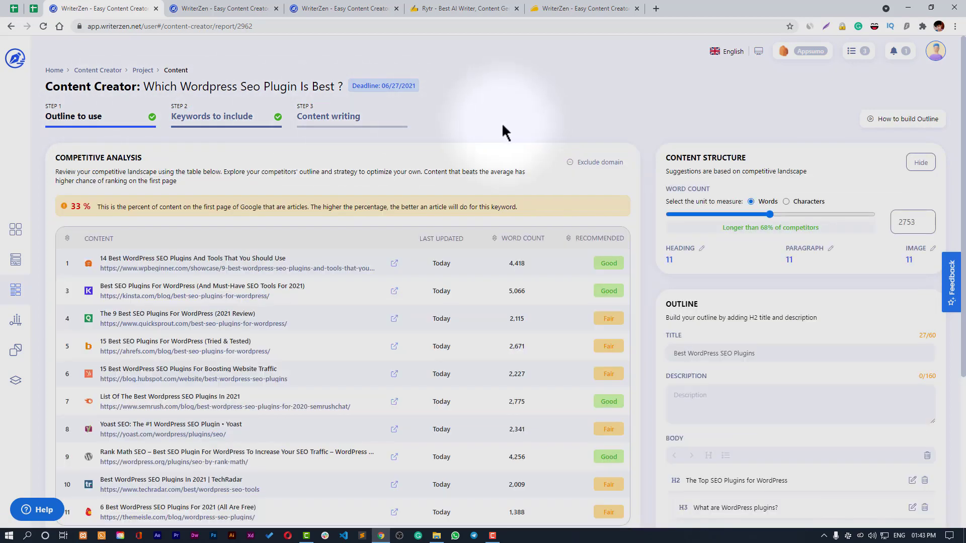
left_click(350, 129)
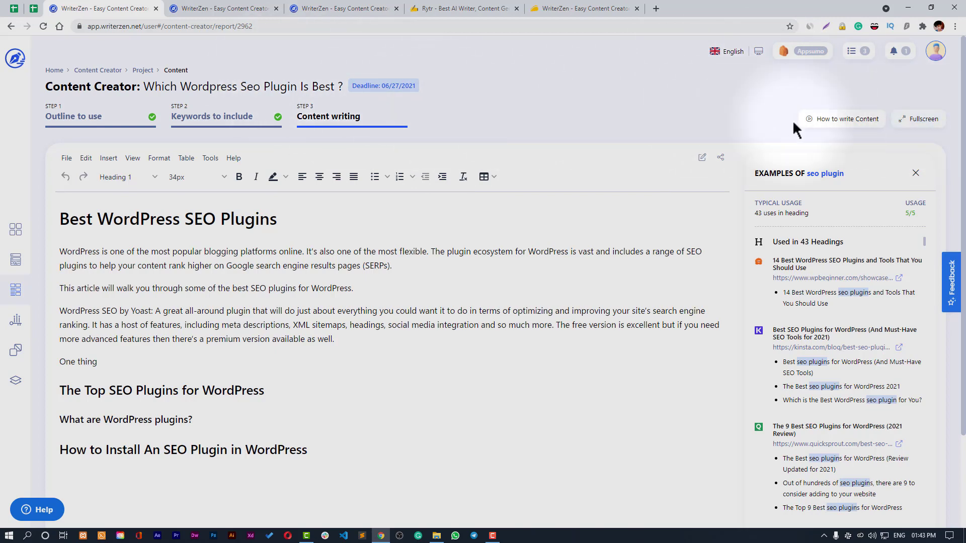
- Restore the outline beside the editor, then show keyword lists: Blog v2 (39), Blog (41), Testing List v1 (4)
left_click(916, 120)
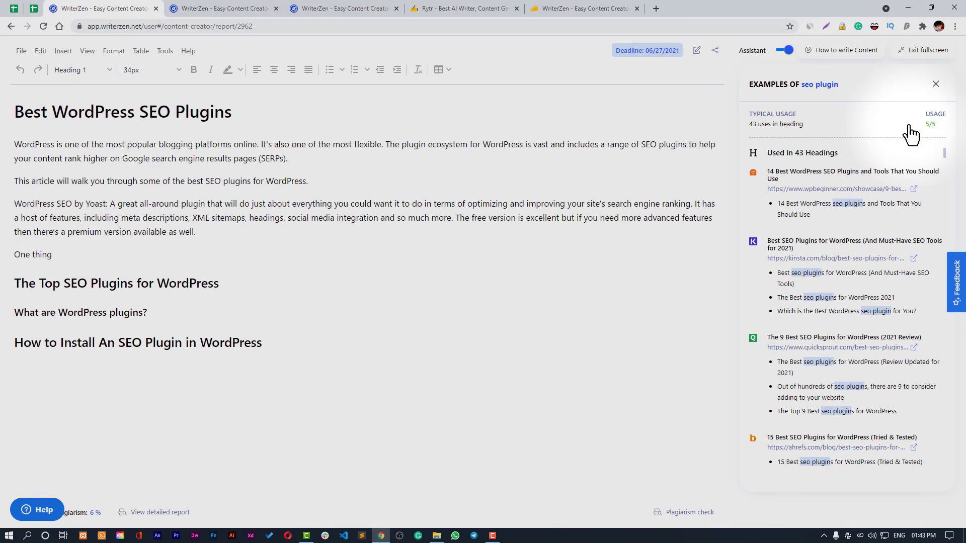
left_click(923, 50)
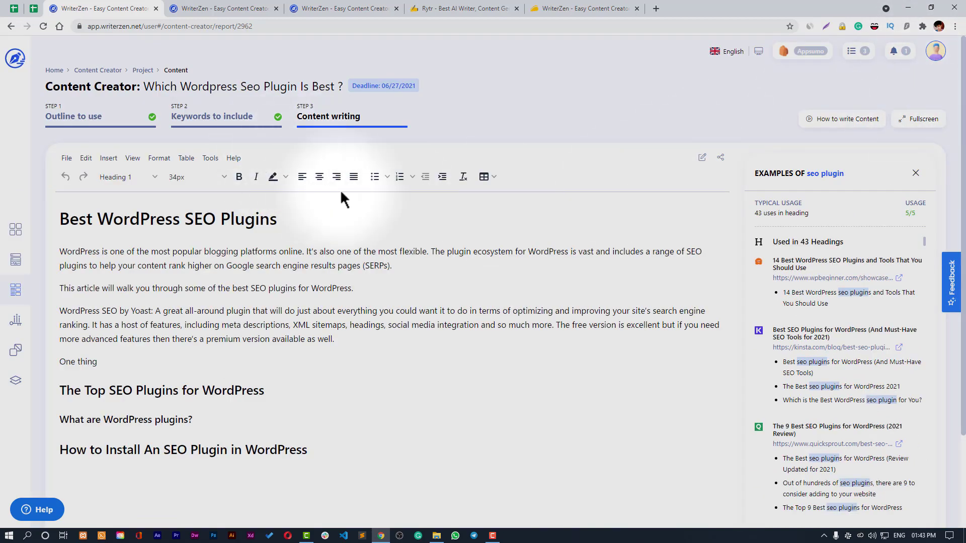
left_click(847, 119)
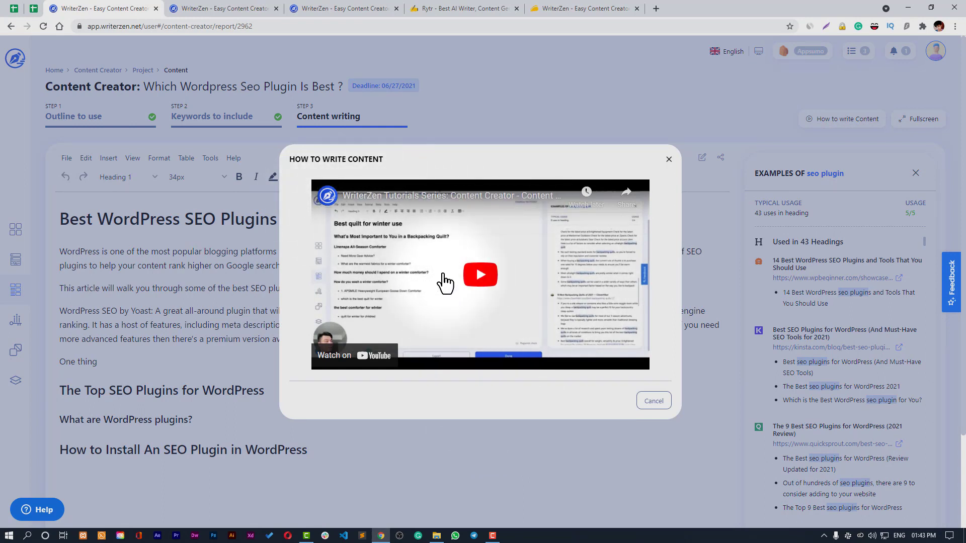
left_click(669, 161)
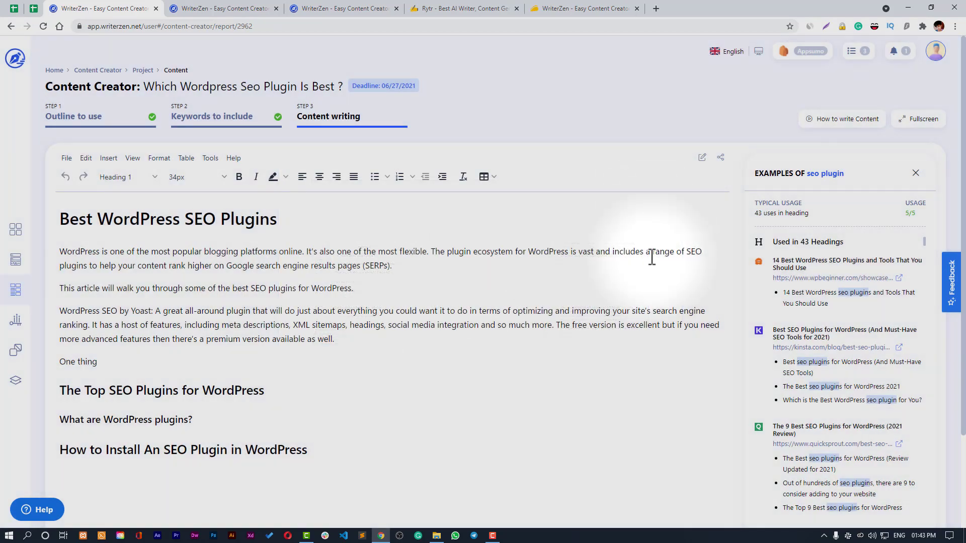
left_click(916, 174)
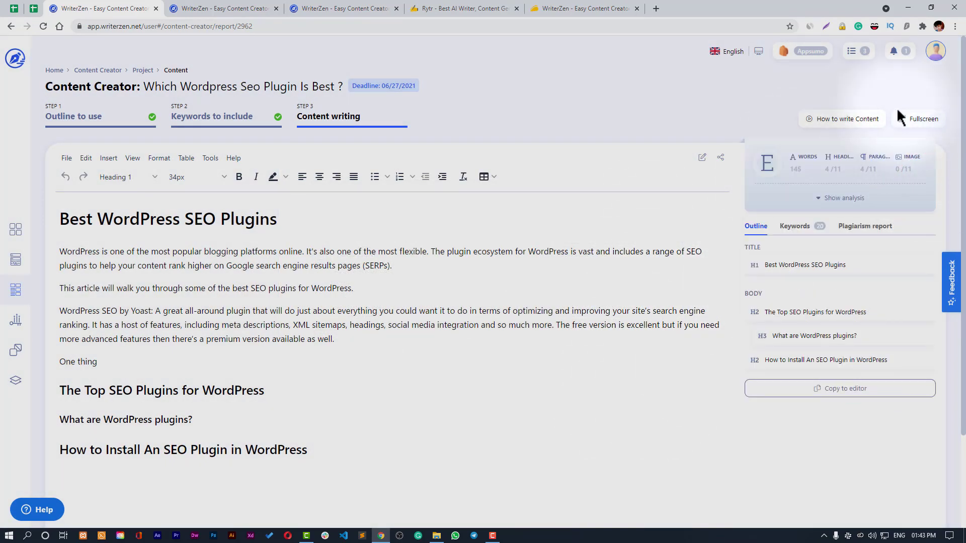
left_click(854, 51)
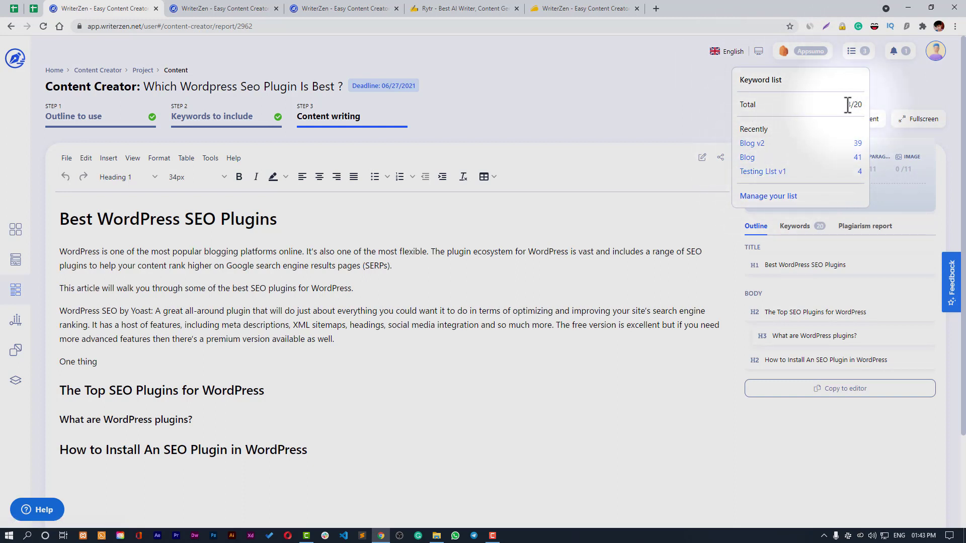
- Review the Blog V2 keyword list, then open the Plagiarism Checker with two checks and 145/40000 used
left_click_drag(846, 105, 862, 104)
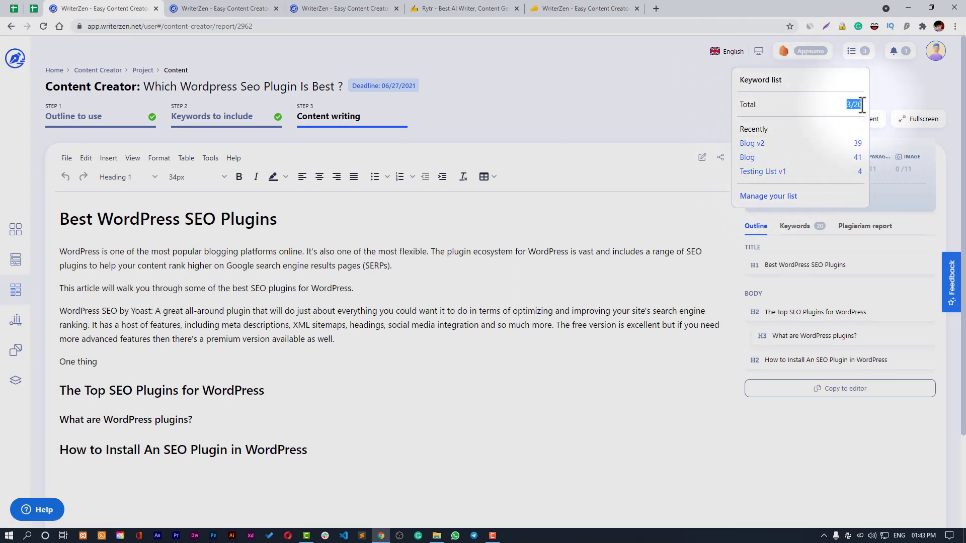
left_click(775, 196)
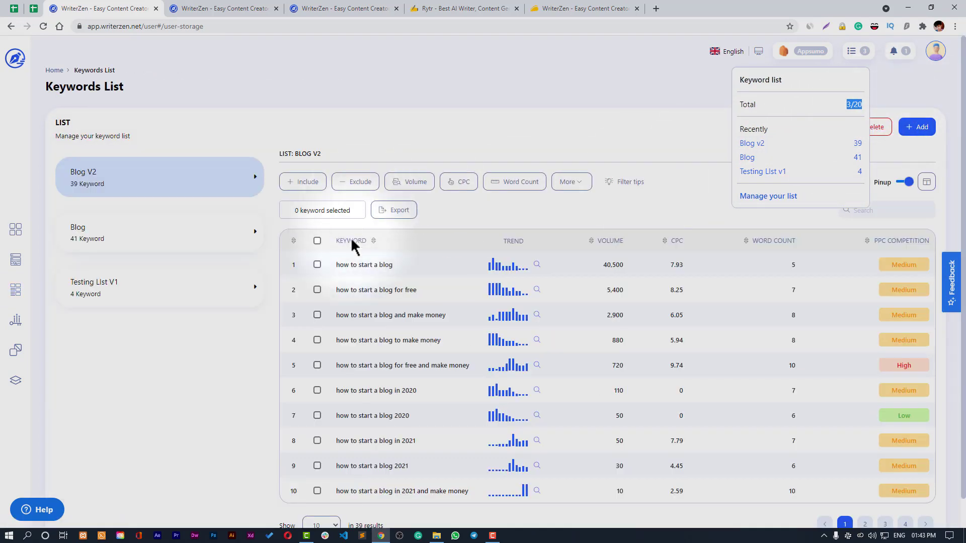
scroll(367, 302, "down", 1)
left_click(230, 399)
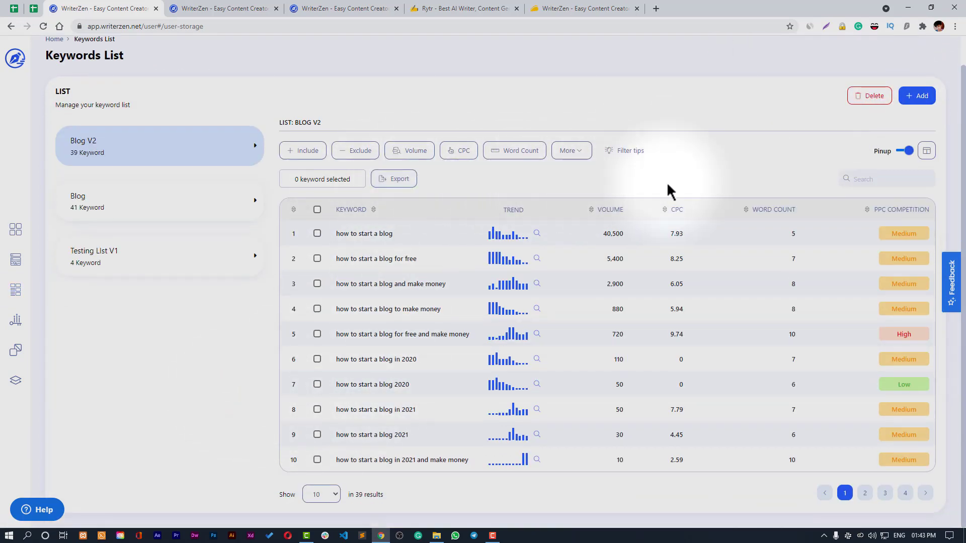
scroll(252, 322, "up", 1)
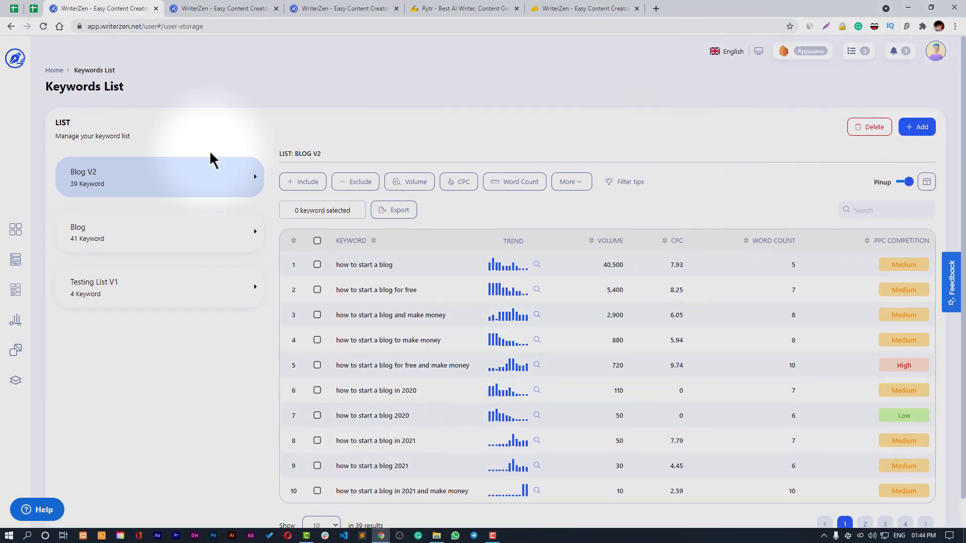
scroll(829, 118, "down", 1)
scroll(855, 101, "down", 1)
scroll(895, 72, "up", 1)
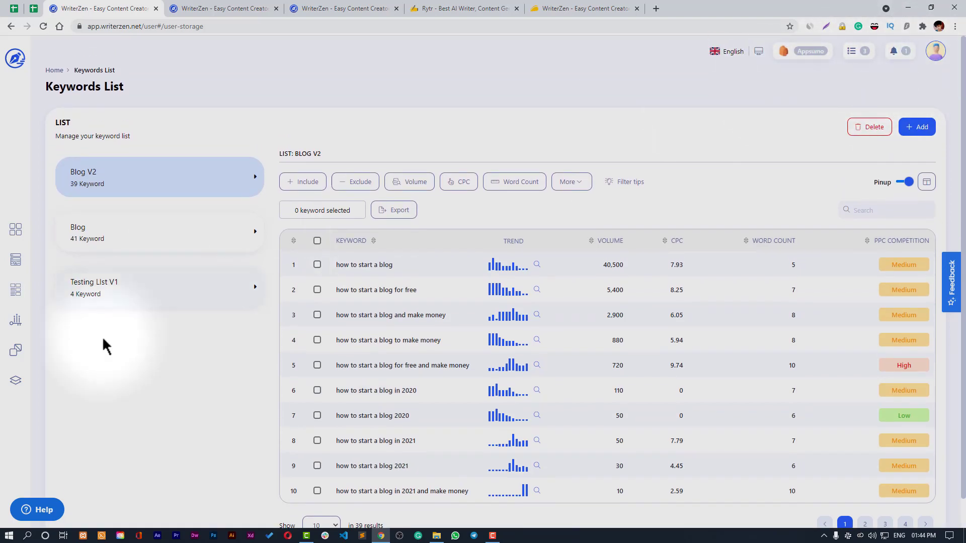
left_click(17, 353)
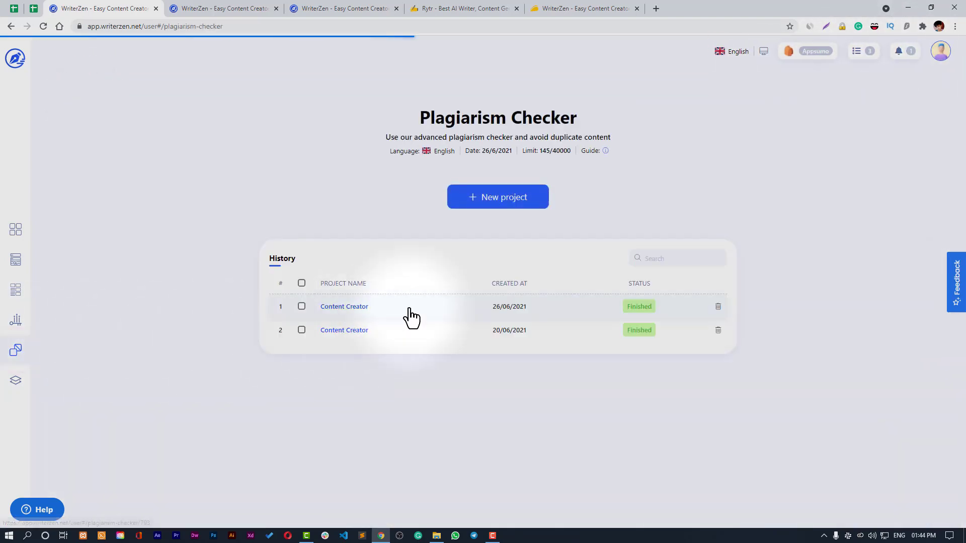